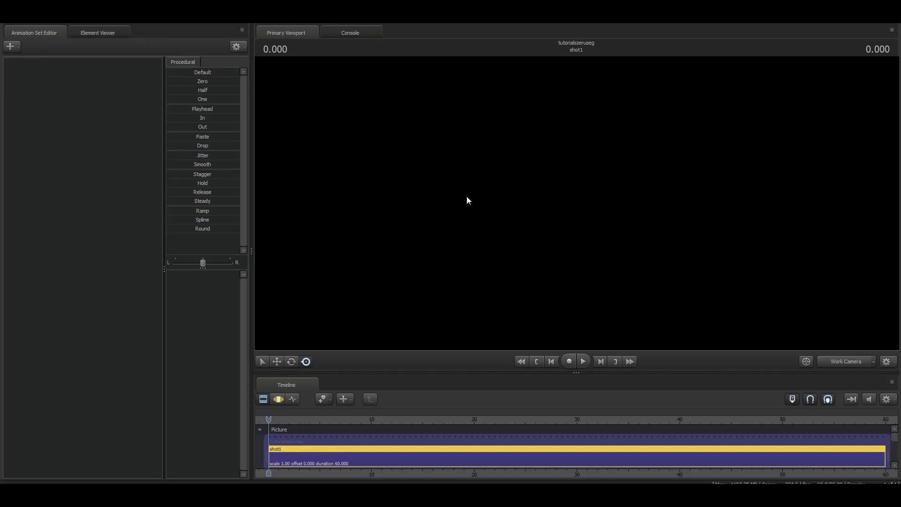
Disable lighting in the primary viewport
right_click(557, 186)
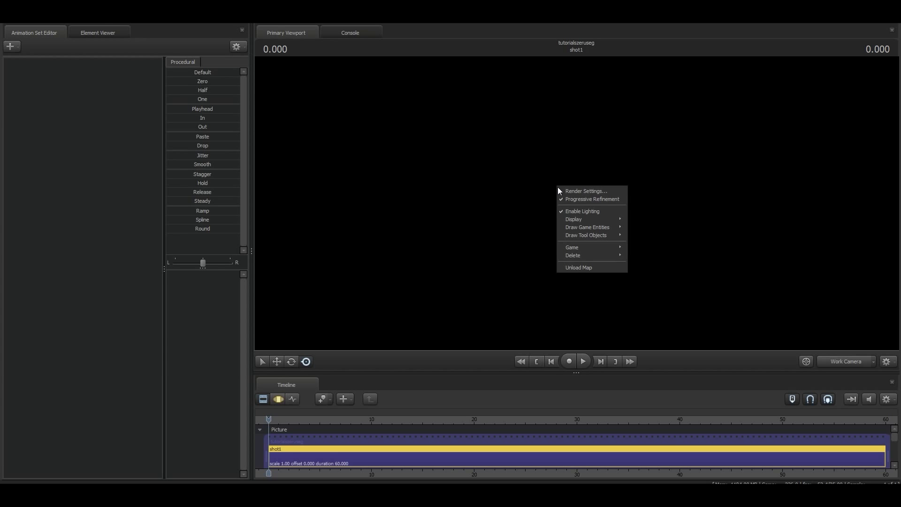
left_click(566, 212)
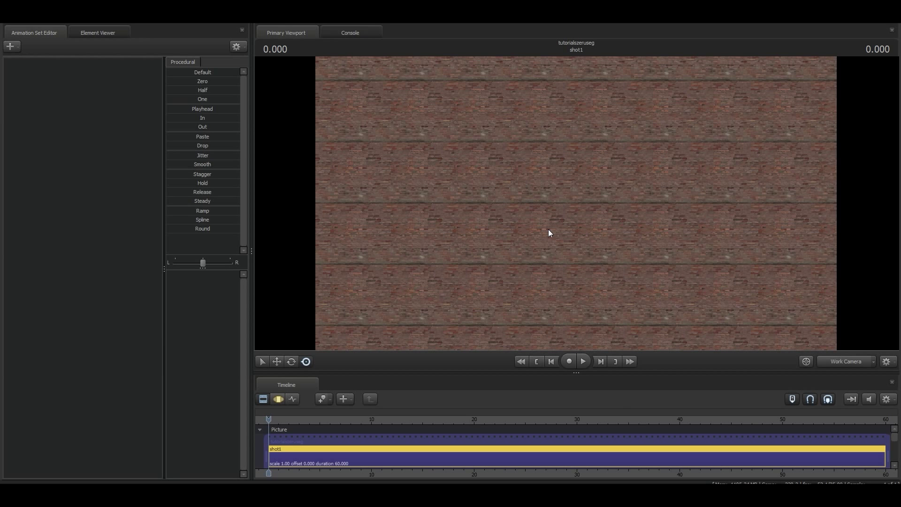
left_click_drag(569, 199, 540, 220)
key("space")
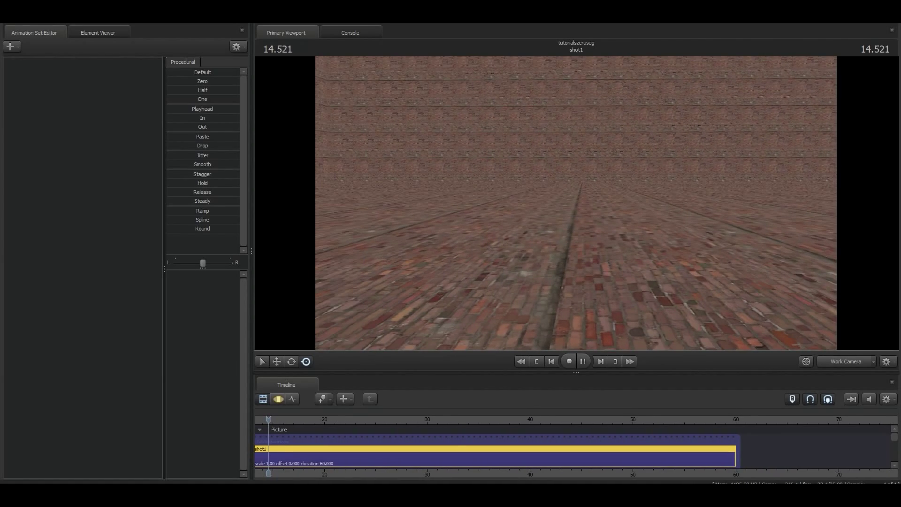
right_click(504, 177)
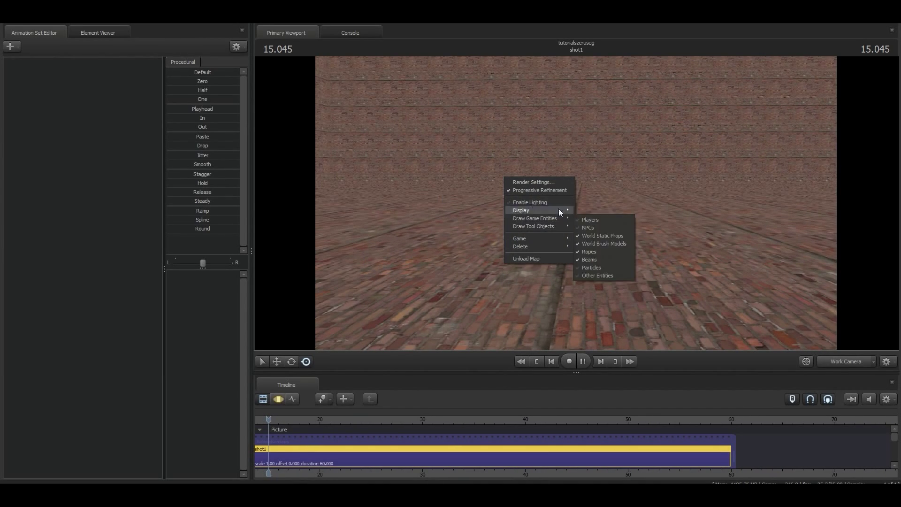
mouse_move(563, 219)
left_click(669, 142)
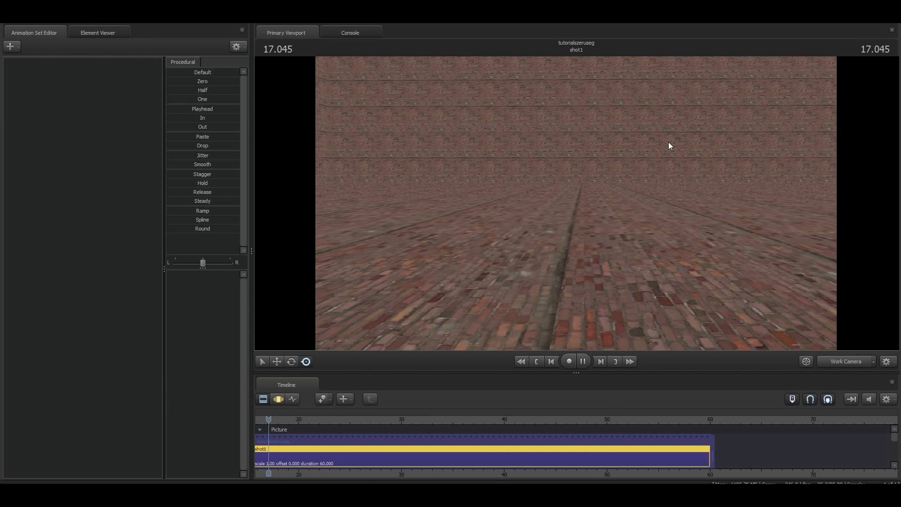
Bring the playhead back to the start of shot1, at about 0.080
left_click_drag(558, 206, 704, 229)
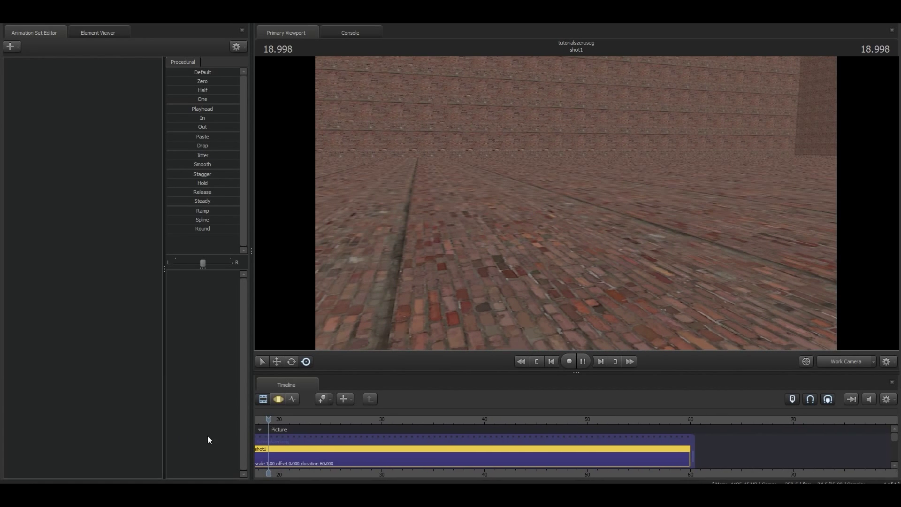
left_click_drag(268, 420, 319, 429)
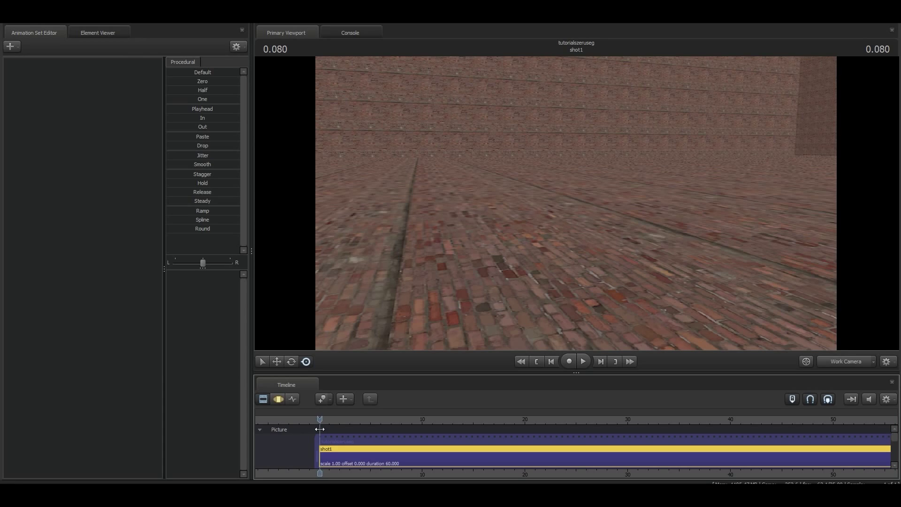
left_click_drag(604, 239, 582, 235)
Create an animation set for a new model using player\hwm\soldier.mdl from tf_movies, filtering the models by "soldier", and select it
right_click(26, 166)
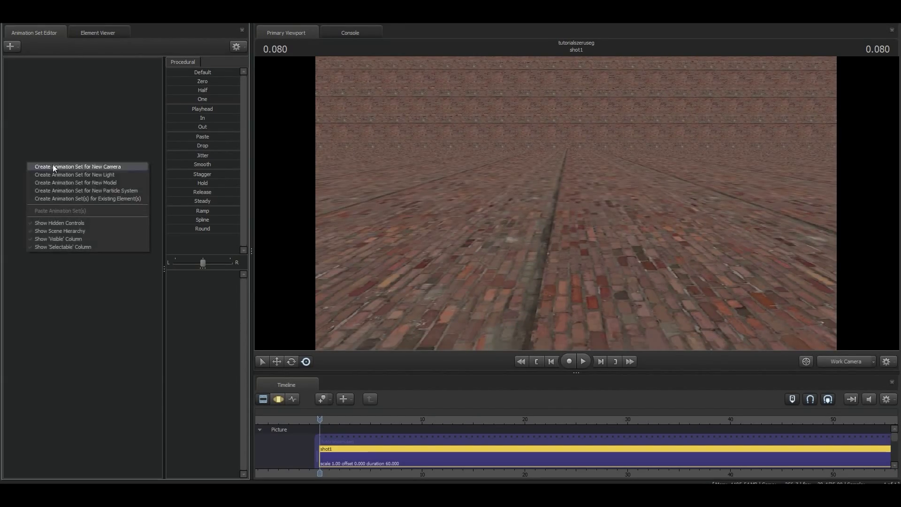
left_click(69, 180)
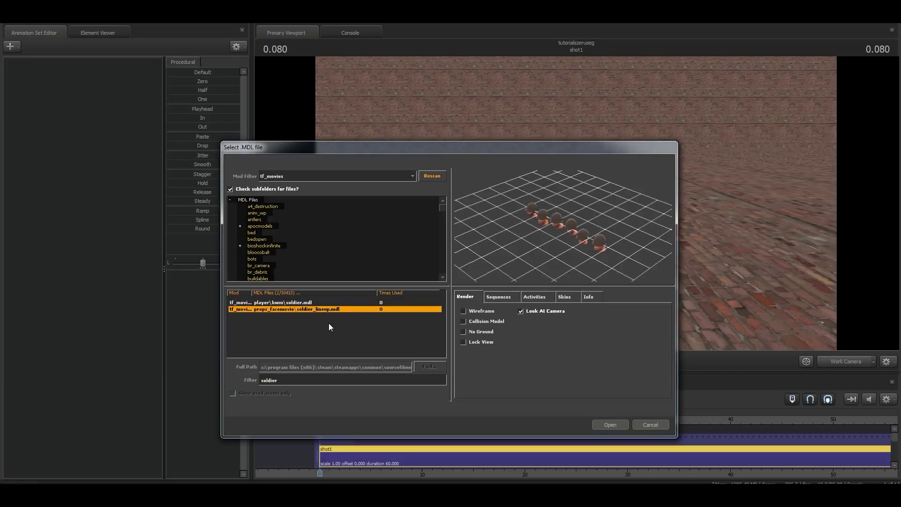
left_click(310, 303)
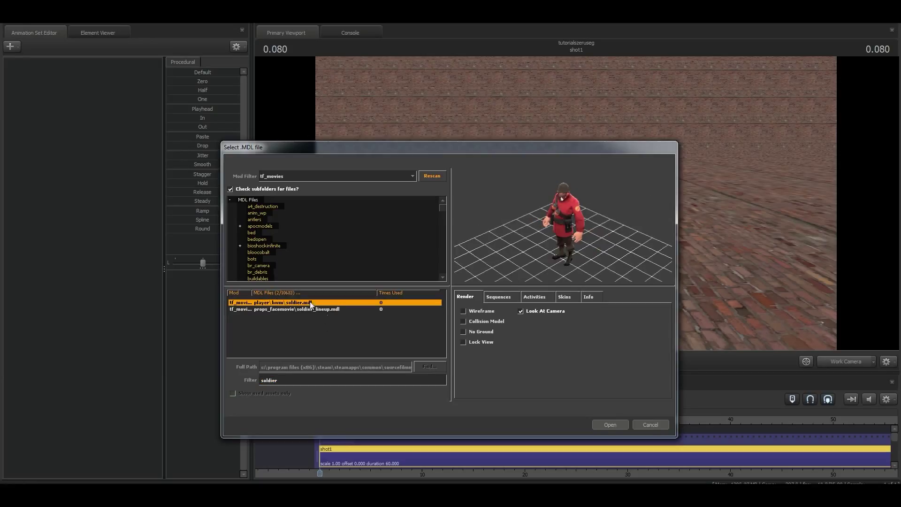
left_click(604, 423)
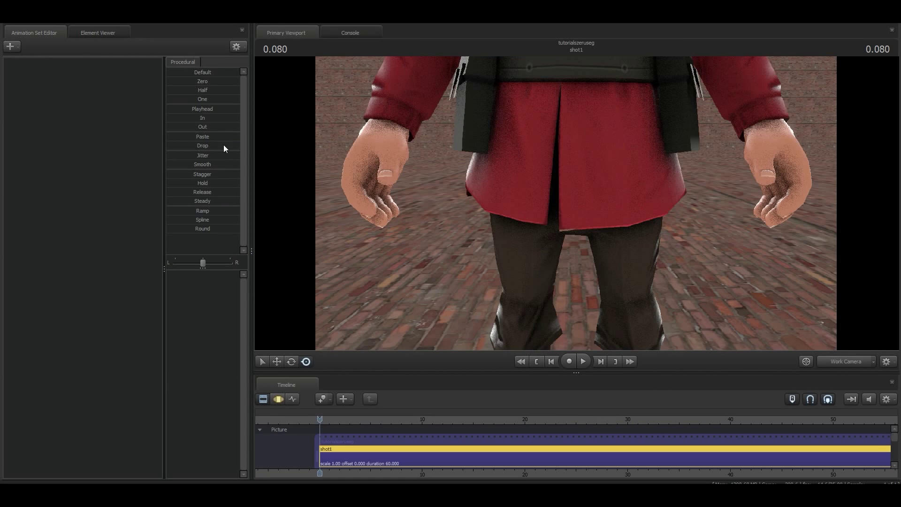
left_click(56, 63)
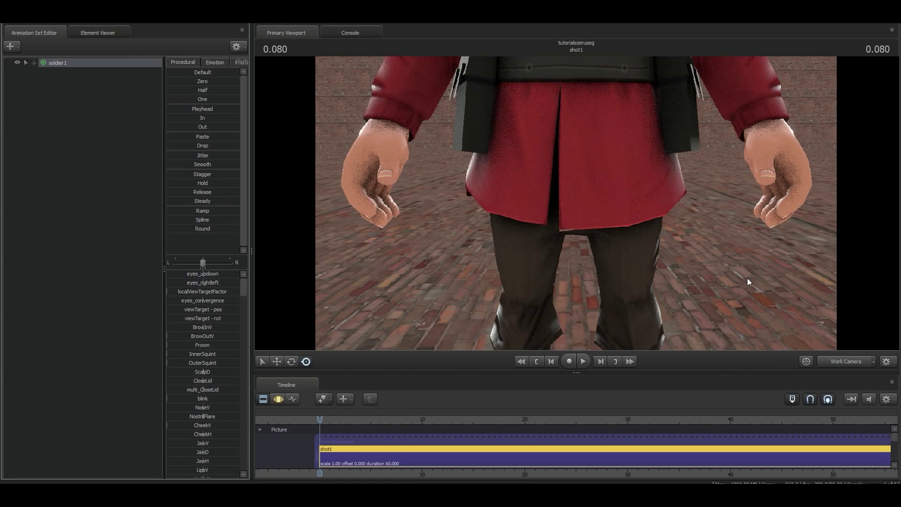
Set camera1 as the scene camera and view the shot through it
key("s")
left_click_drag(748, 281, 577, 204)
left_click(874, 362)
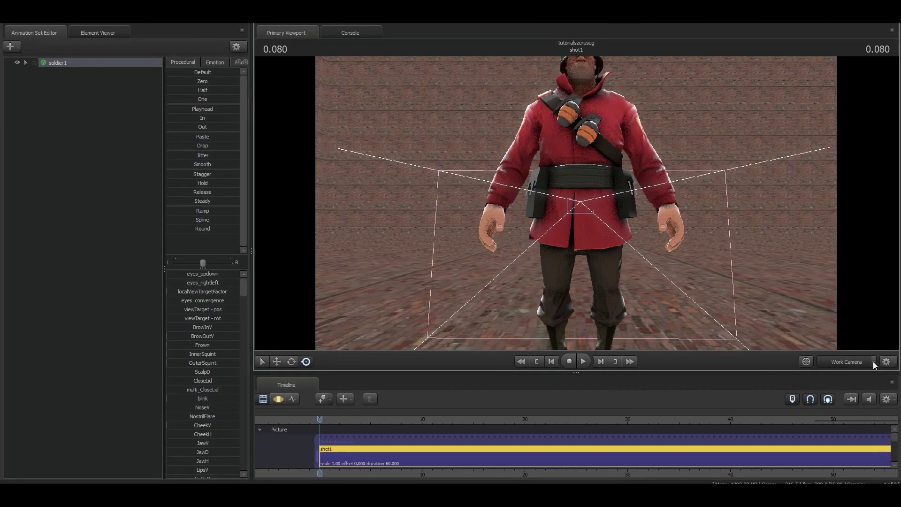
mouse_move(848, 395)
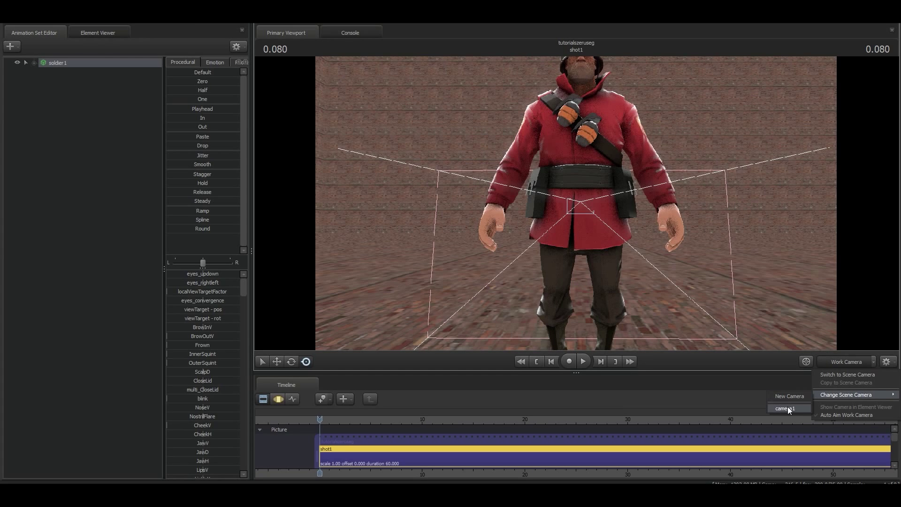
left_click(788, 408)
Create an animation set for the existing camera1 and list it above soldier1
right_click(72, 97)
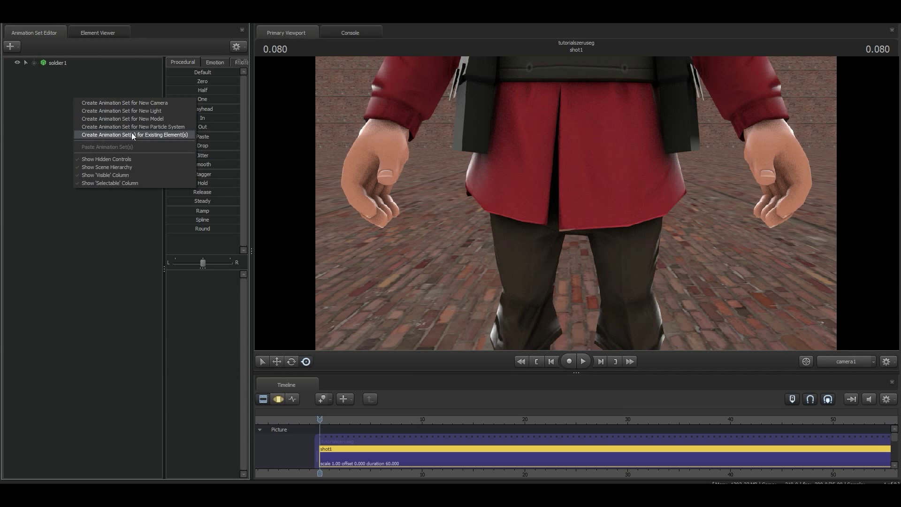
left_click(139, 136)
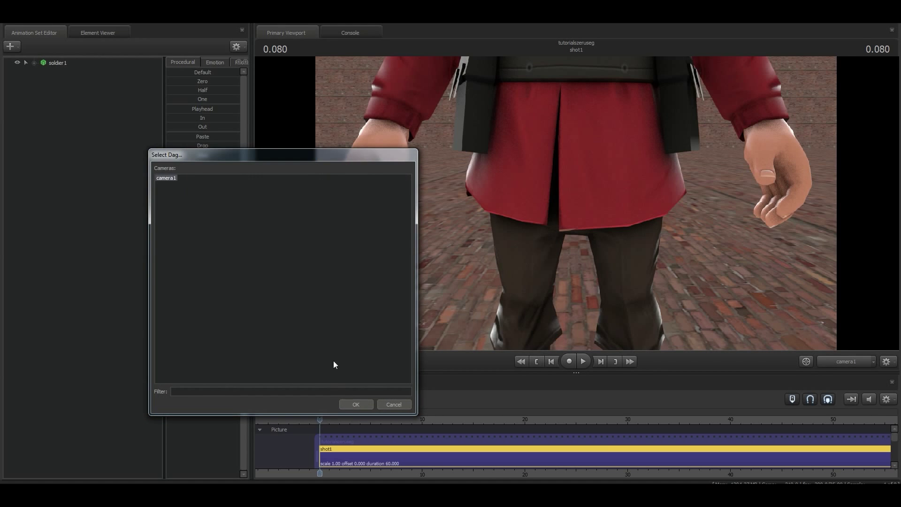
left_click(353, 406)
left_click_drag(54, 73, 54, 59)
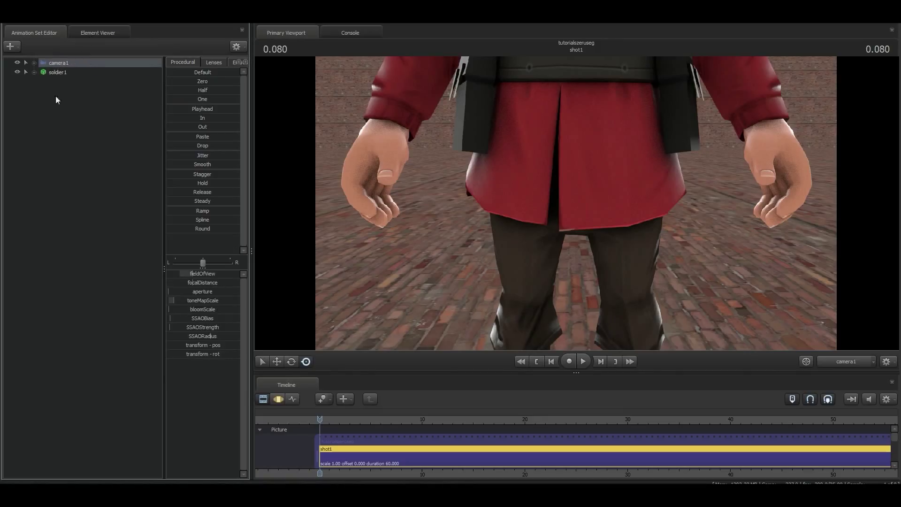
Switch to the Graph Editor and move camera1 back until the soldier is framed from head to feet
left_click(565, 241)
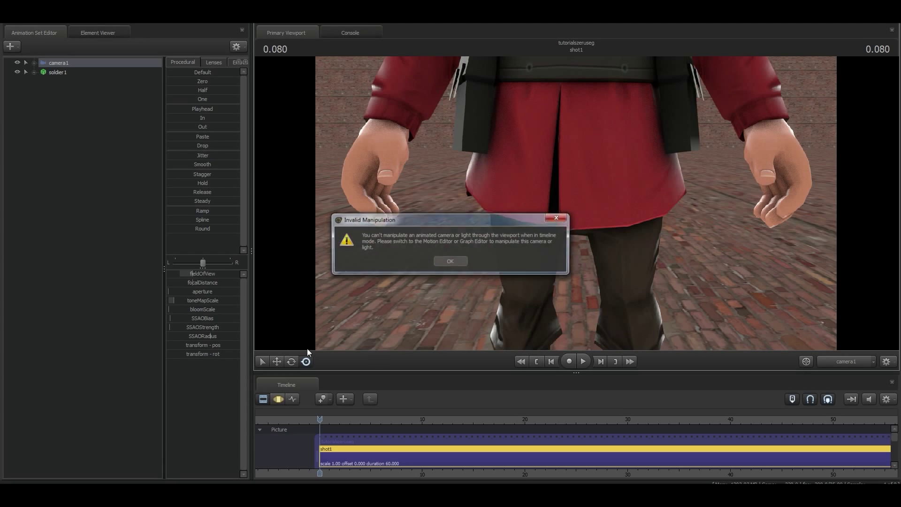
left_click(453, 256)
left_click(289, 402)
key("s")
left_click_drag(563, 235, 576, 207)
key("w")
key("s")
key("w")
key("s")
key("w")
key("s")
key("w")
key("s")
Try to move soldier1 by its root control in the Graph Editor, and undo the move
left_click(49, 74)
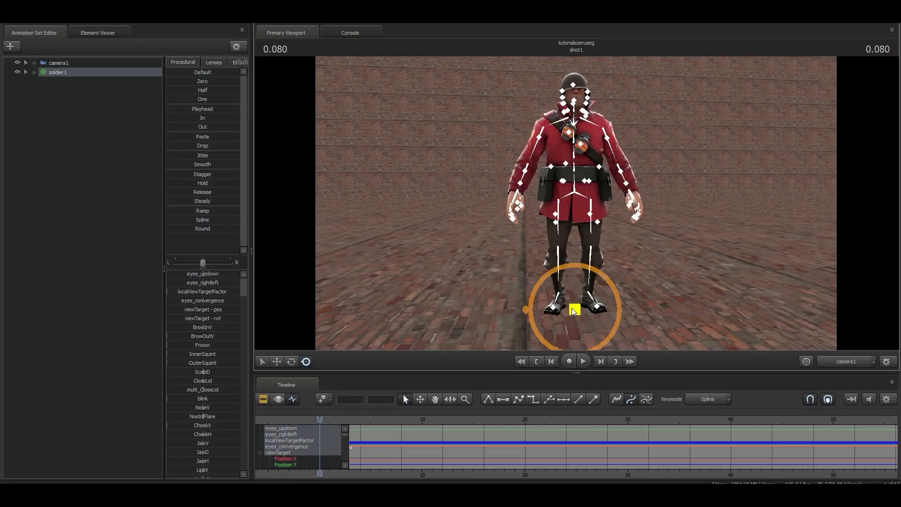
left_click_drag(573, 308, 568, 297)
key("ctrl+z")
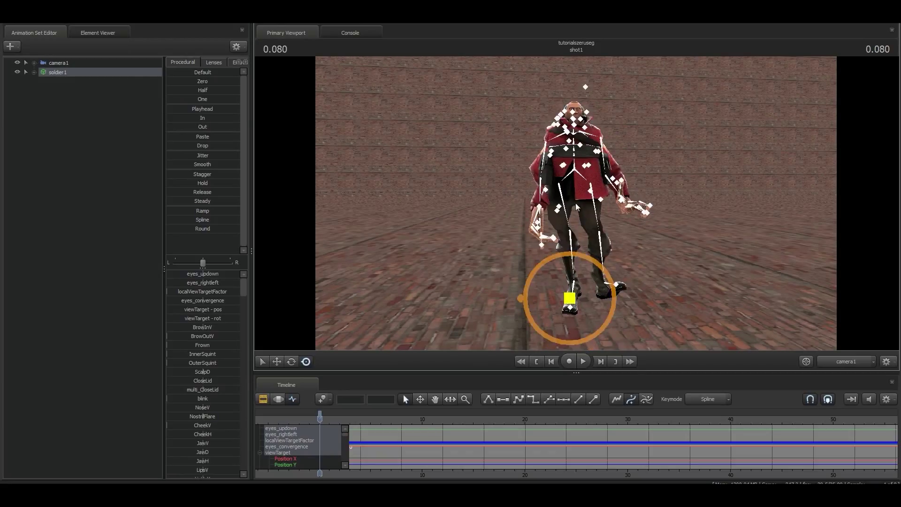
Switch to the Motion Editor and move soldier1 by its root control farther from the camera and lower toward the brick floor
left_click(278, 399)
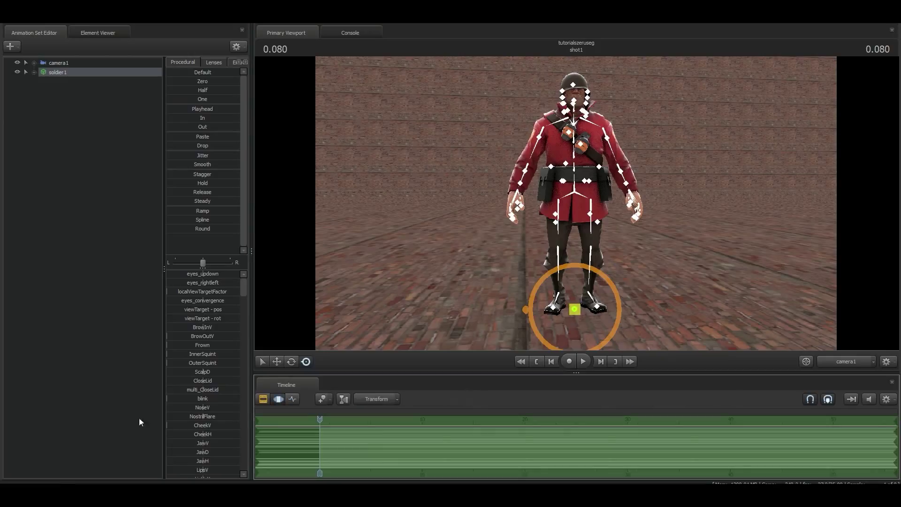
left_click(293, 398)
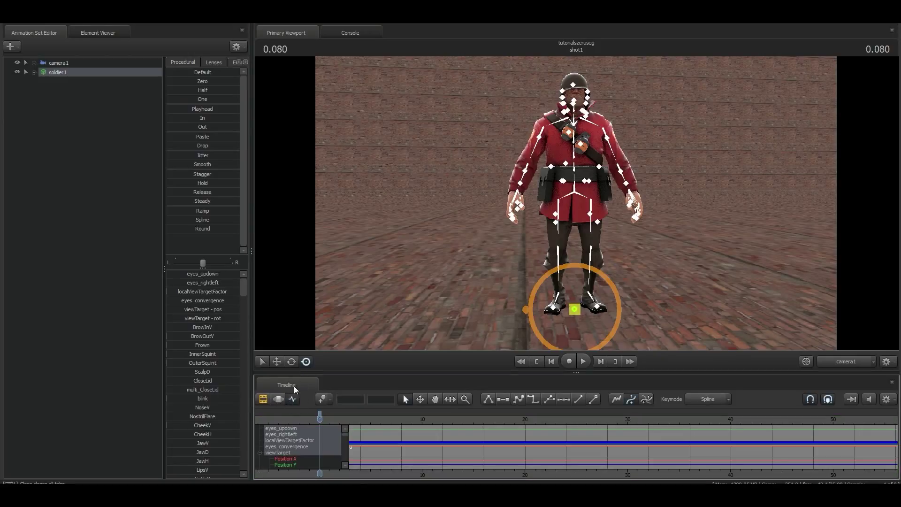
left_click(278, 399)
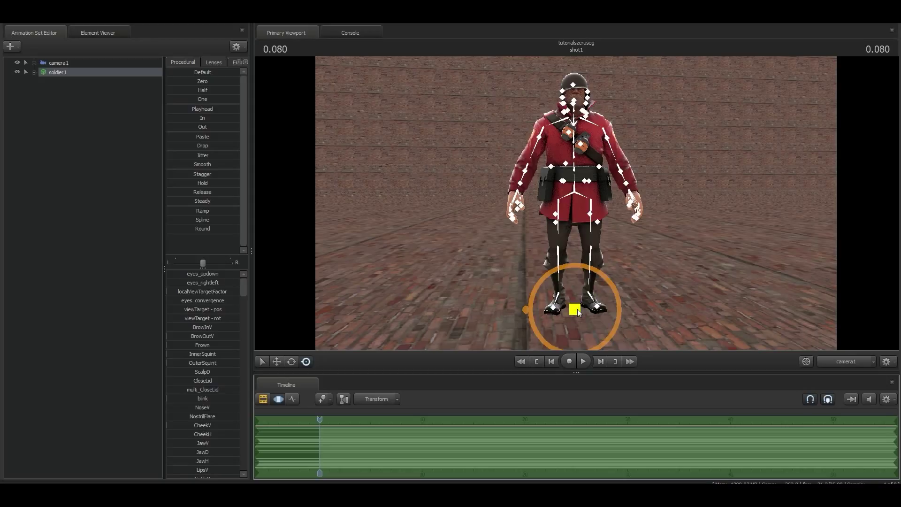
left_click_drag(577, 310, 576, 310)
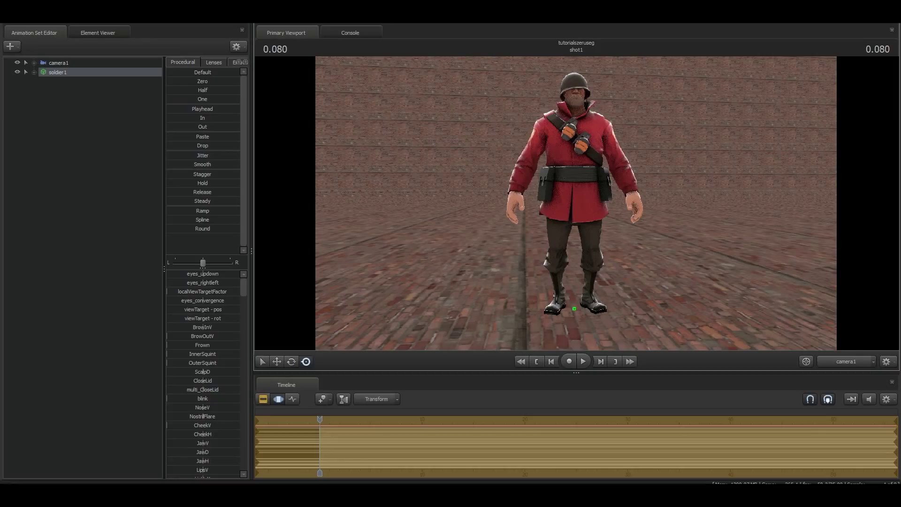
mouse_move(574, 309)
left_mouse_down()
mouse_move(576, 300)
mouse_move(567, 316)
mouse_move(574, 325)
left_mouse_up()
key("w")
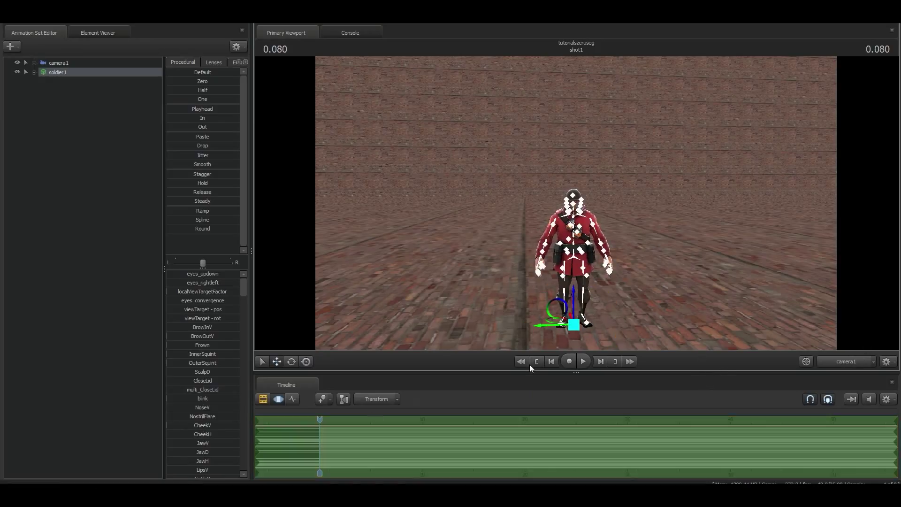
Reposition camera1 for a closer, angled full-body view of the soldier with the wall corner behind, and clear the selection
left_click(60, 63)
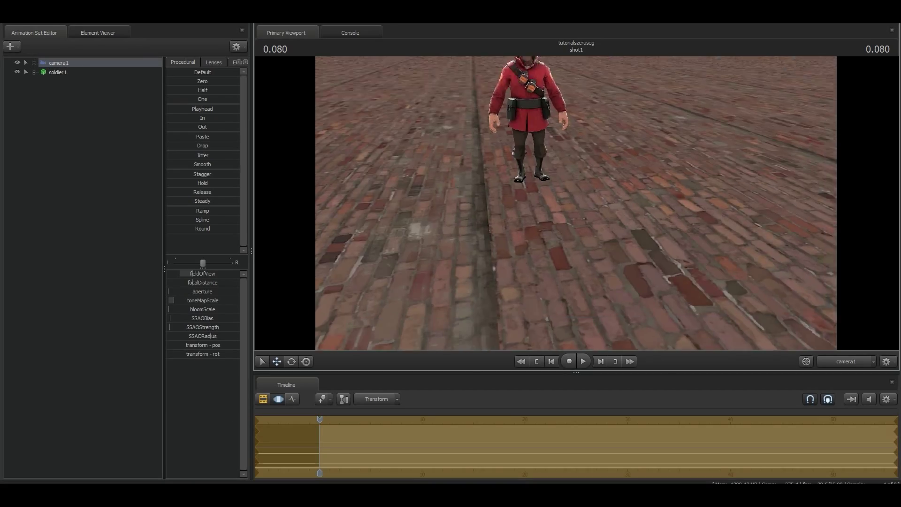
key("w")
mouse_move(577, 204)
left_mouse_down()
mouse_move(615, 115)
mouse_move(559, 291)
mouse_move(557, 328)
mouse_move(566, 270)
mouse_move(591, 211)
mouse_move(608, 213)
mouse_move(578, 208)
mouse_move(625, 201)
mouse_move(596, 253)
mouse_move(634, 202)
mouse_move(561, 235)
mouse_move(601, 192)
mouse_move(555, 202)
mouse_move(585, 210)
left_mouse_up()
key("s")
key("s")
key("s")
key("w")
key("s")
key("w")
key("s")
key("w")
key("s")
key("s")
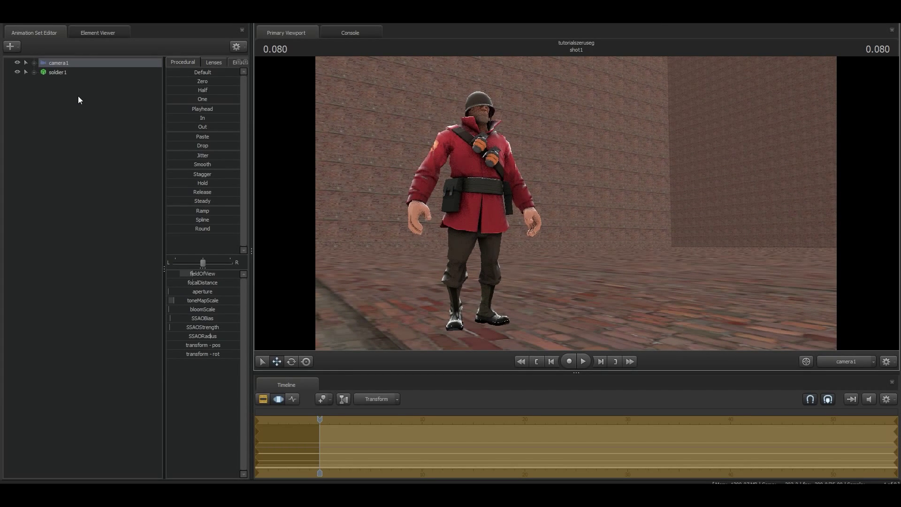
left_click(73, 113)
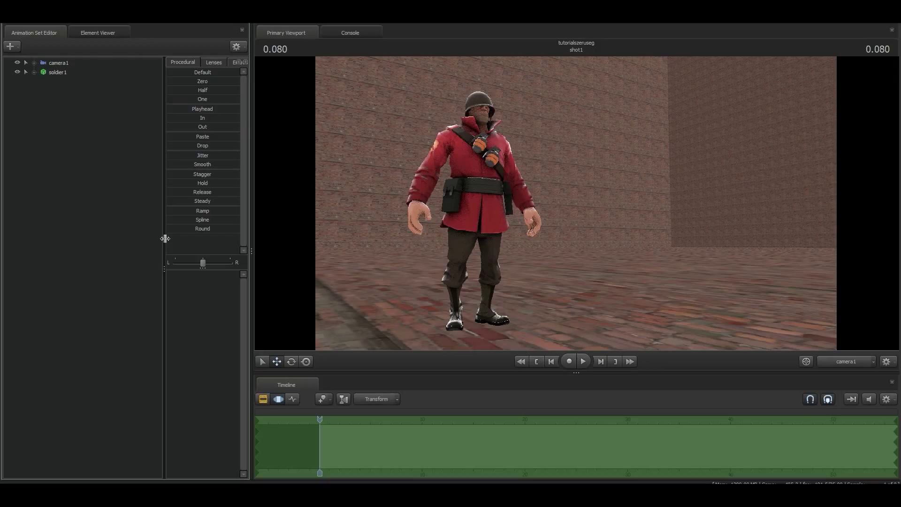
Apply the rig_rev rig script to soldier1
left_click(56, 73)
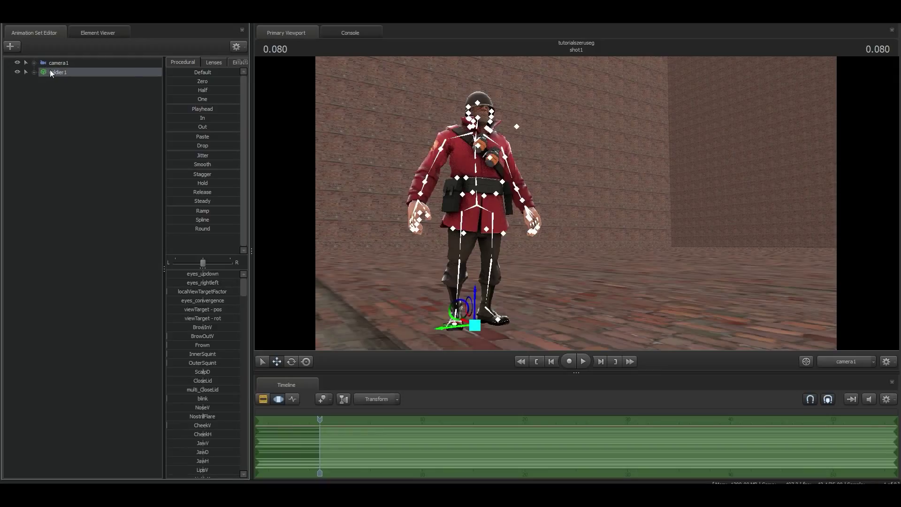
right_click(51, 72)
mouse_move(126, 172)
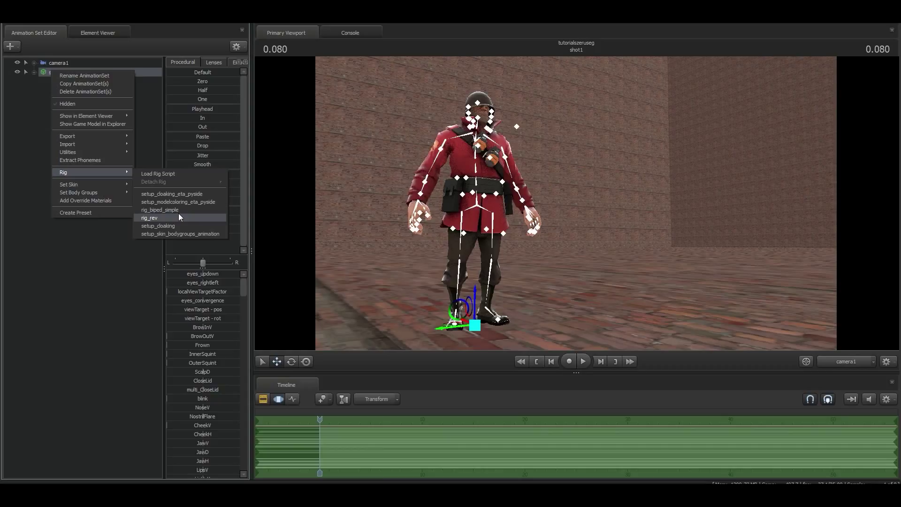
left_click(151, 216)
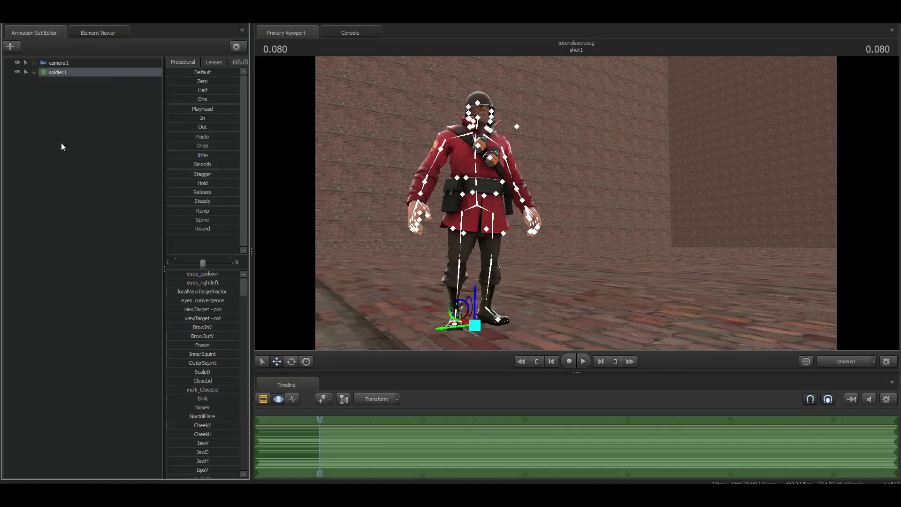
Expand soldier1 with its Other and Unknown groups and examine the controls they contain
left_click(36, 80)
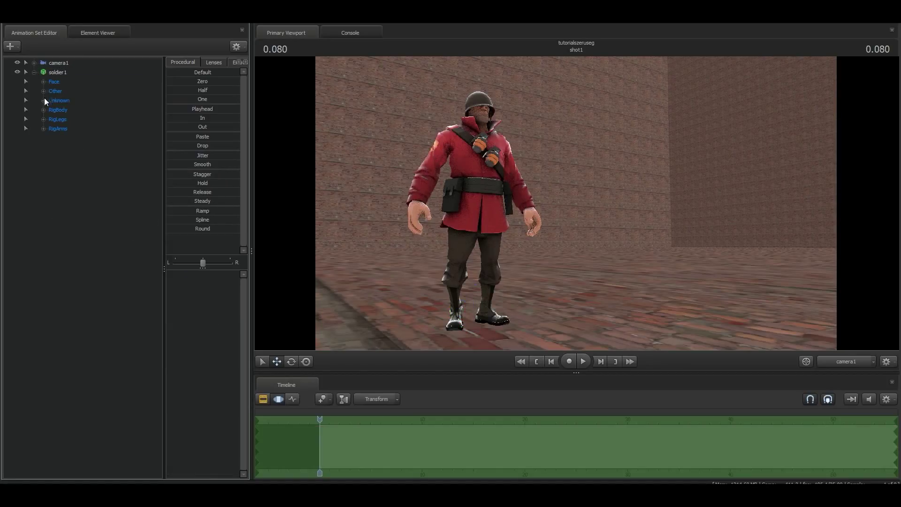
left_click(45, 98)
left_click(43, 92)
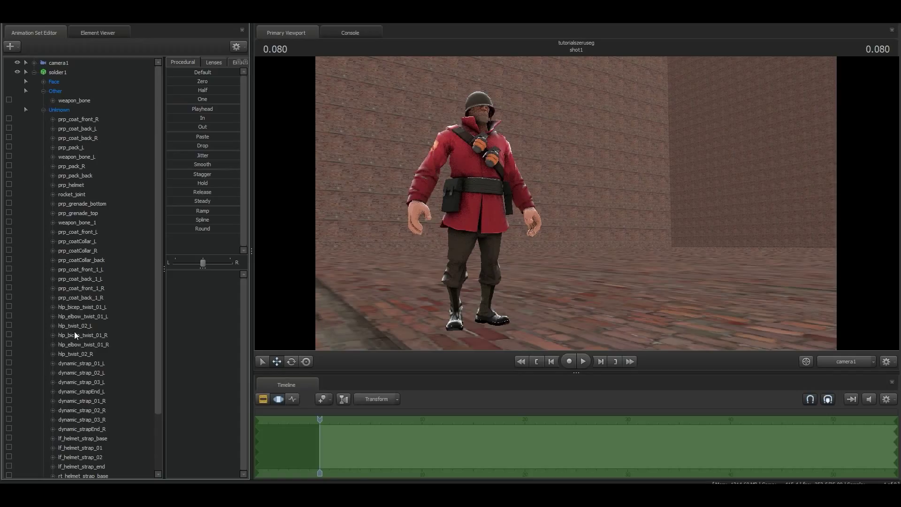
scroll(85, 270, "down", 2)
scroll(85, 271, "up", 2)
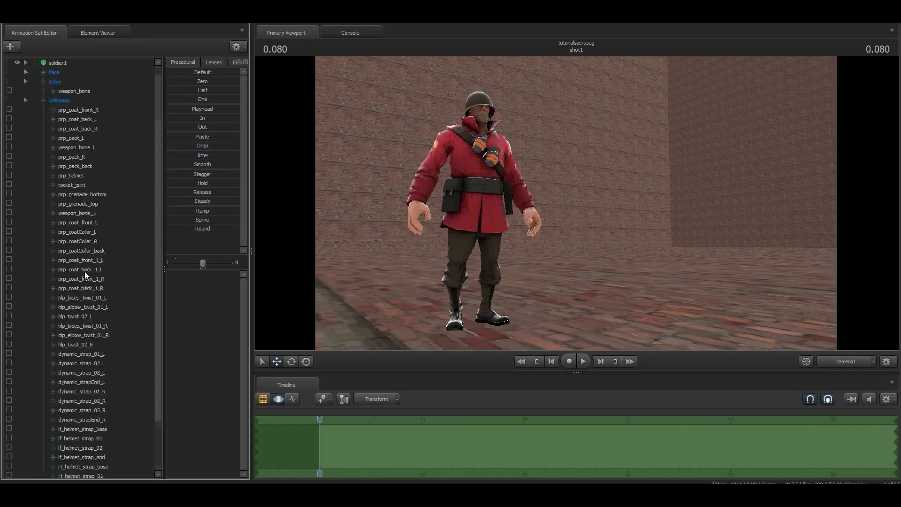
scroll(85, 271, "up", 1)
scroll(86, 269, "down", 2)
scroll(85, 270, "up", 2)
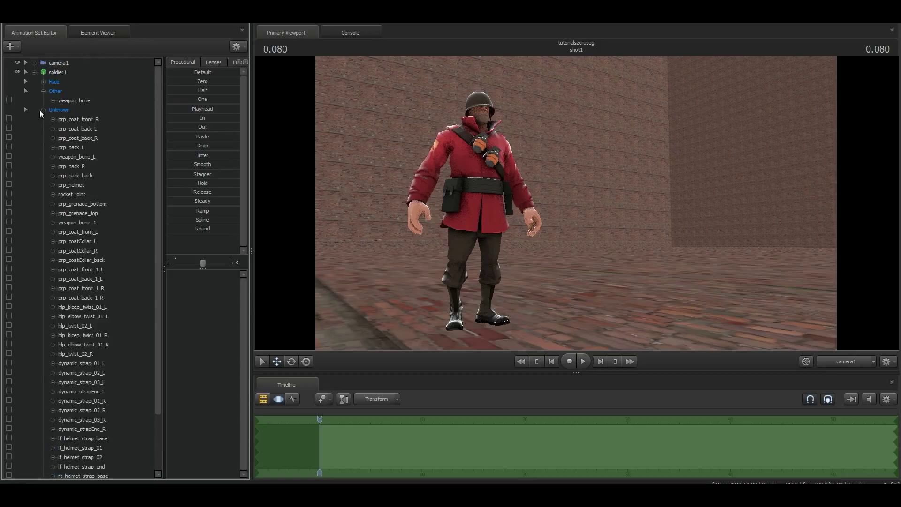
Collapse soldier1's Unknown and Other groups and expand its RigBody group
left_click(43, 110)
left_click(43, 91)
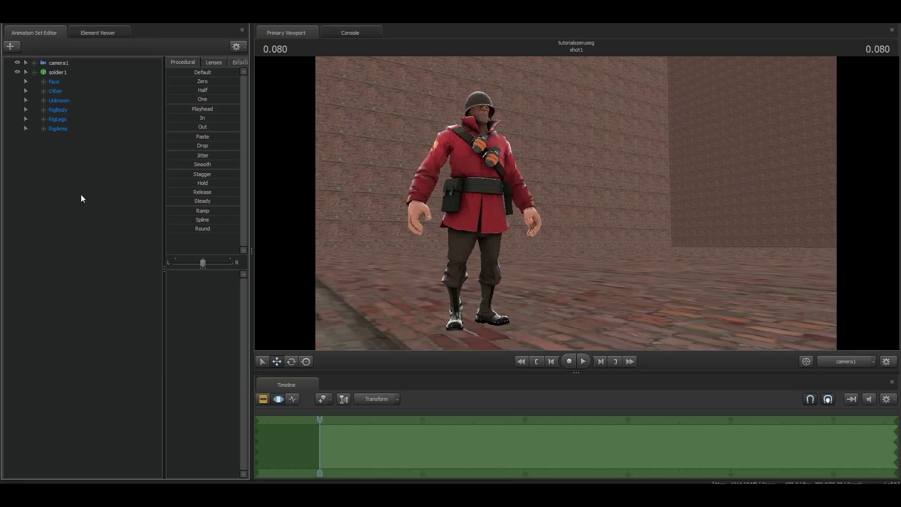
left_click(43, 90)
left_click(43, 91)
left_click(44, 110)
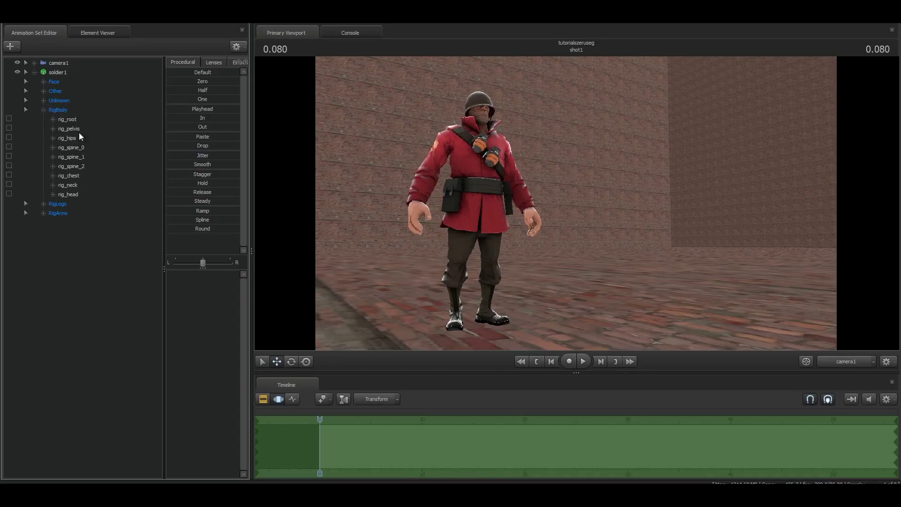
Step through the spine controls in RigBody and select rig_chest
left_click(68, 148)
left_click(69, 158)
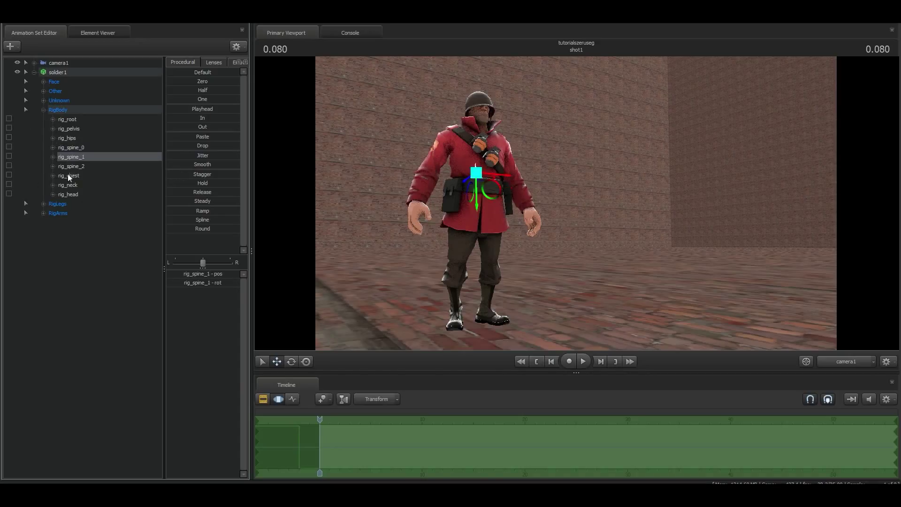
left_click(68, 170)
left_click(73, 175)
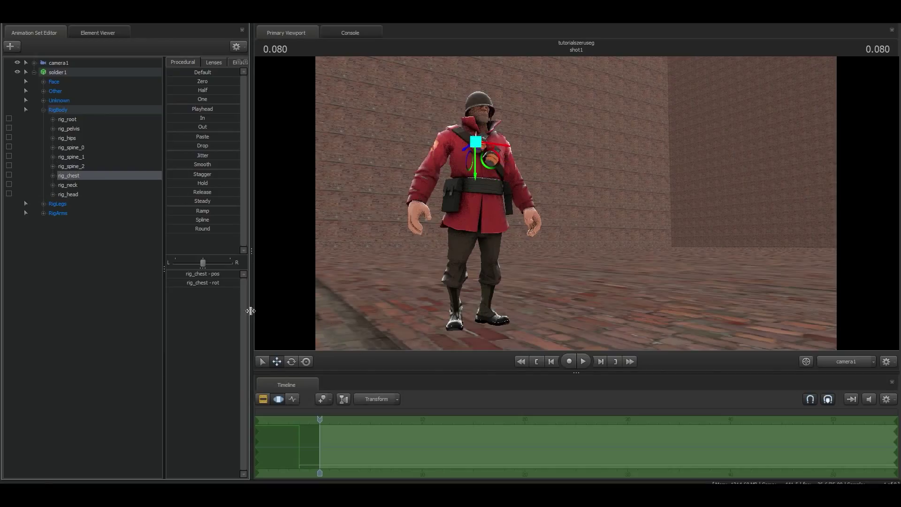
Try moving rig_chest along one axis with the move manipulator and undo the change
left_click(291, 363)
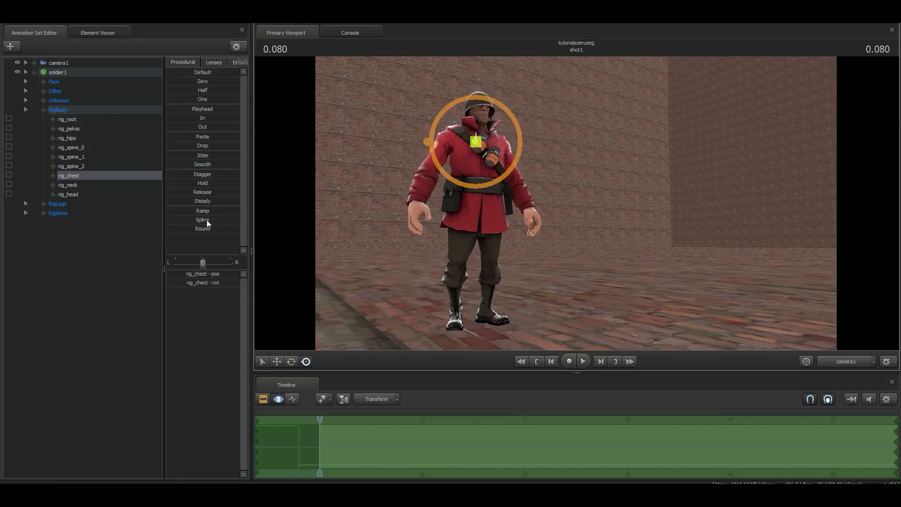
left_click(277, 362)
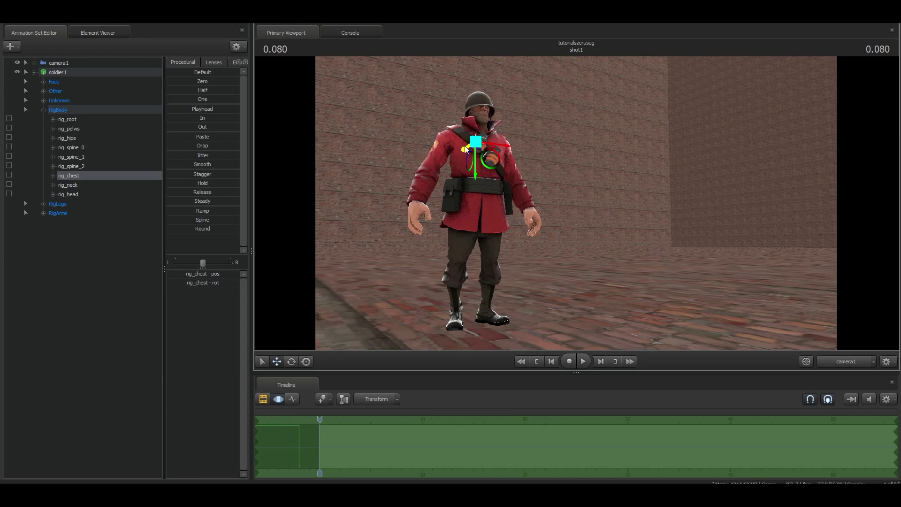
mouse_move(464, 151)
left_mouse_down()
mouse_move(497, 117)
mouse_move(465, 149)
left_mouse_up()
key("ctrl+z")
Rotate rig_chest with the rotate manipulator to tilt the soldier's upper body slightly
left_click(291, 363)
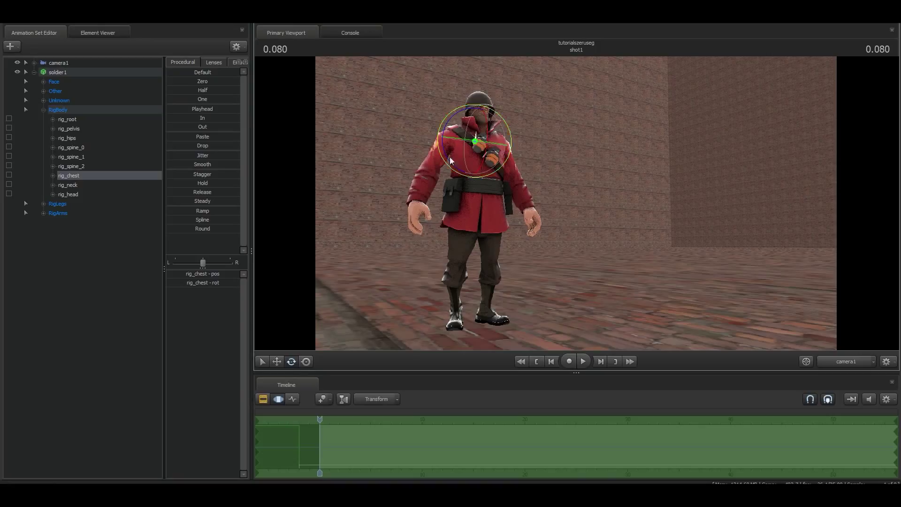
left_click_drag(450, 157, 452, 165)
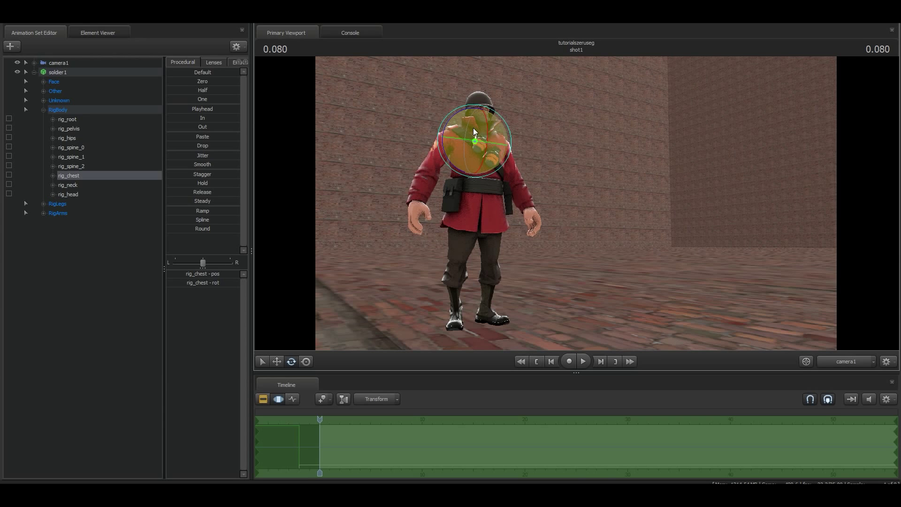
mouse_move(476, 130)
left_mouse_down()
mouse_move(464, 131)
mouse_move(468, 125)
mouse_move(476, 140)
left_mouse_up()
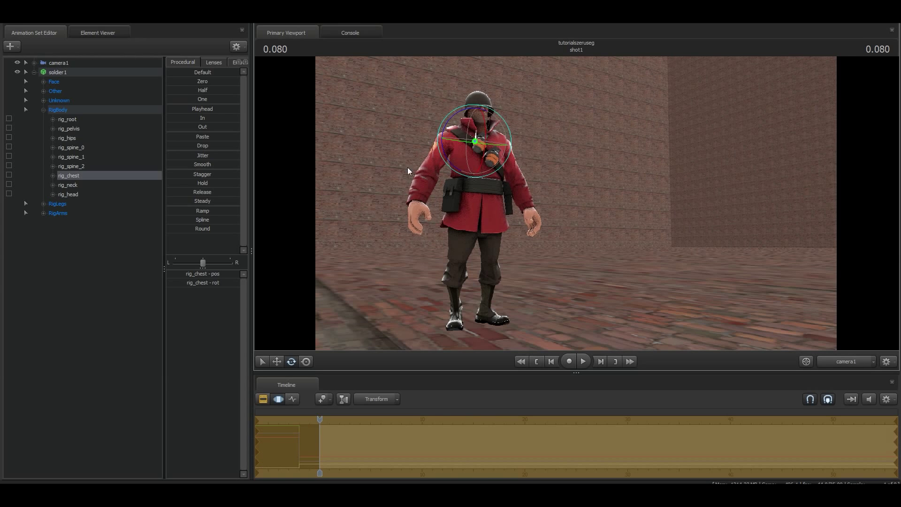
Shift rig_chest slightly toward the soldier's left and adjust its rotation with the screen manipulator
left_click(306, 361)
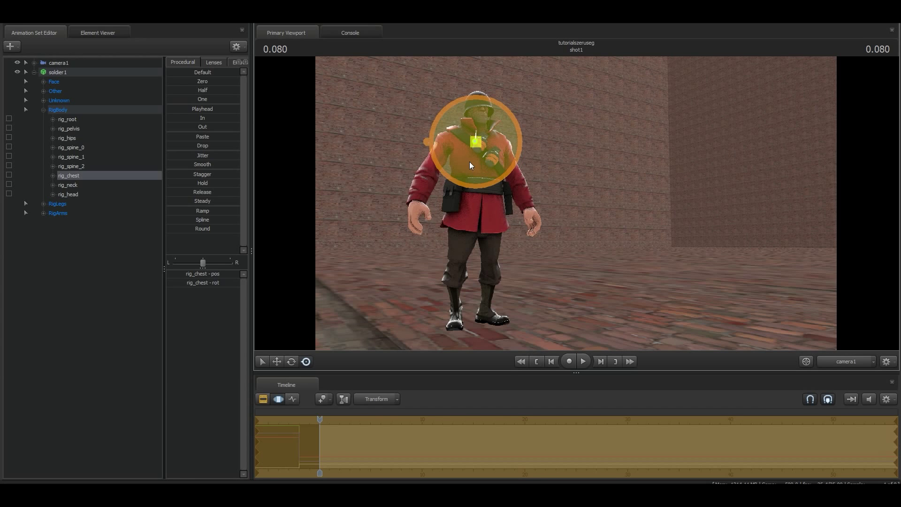
left_click_drag(473, 165, 482, 140)
left_click(277, 361)
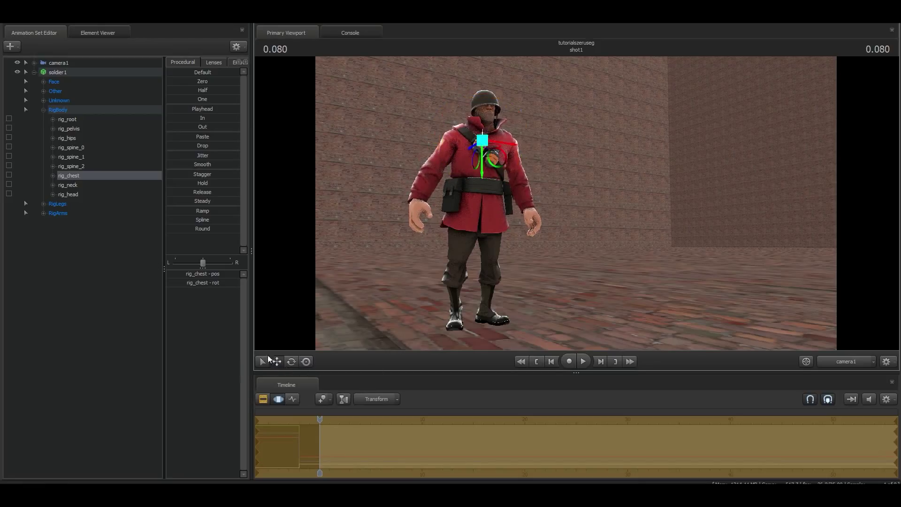
left_click(307, 362)
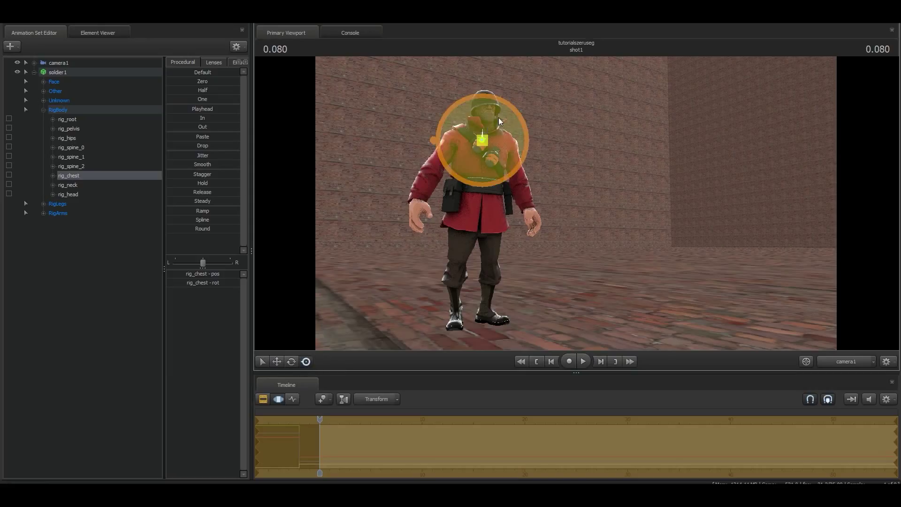
left_click_drag(498, 118, 494, 121)
Switch the viewport to the Work Camera and fly it around the soldier to a slightly closer full-body view
left_click(824, 360)
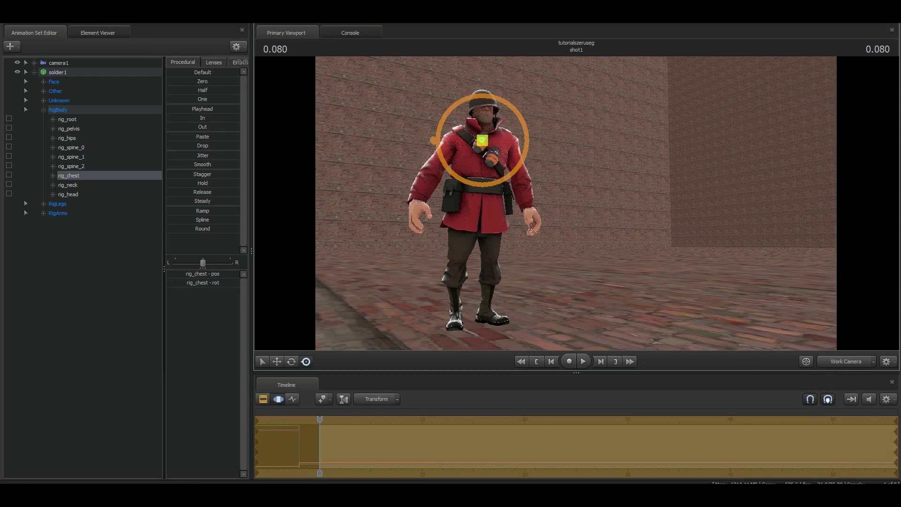
key("w")
mouse_move(681, 253)
left_mouse_down()
mouse_move(624, 244)
mouse_move(657, 211)
mouse_move(653, 328)
mouse_move(643, 328)
mouse_move(671, 244)
left_mouse_up()
key("w")
key("s")
key("s")
mouse_move(483, 263)
left_mouse_down()
mouse_move(437, 310)
mouse_move(469, 263)
left_mouse_up()
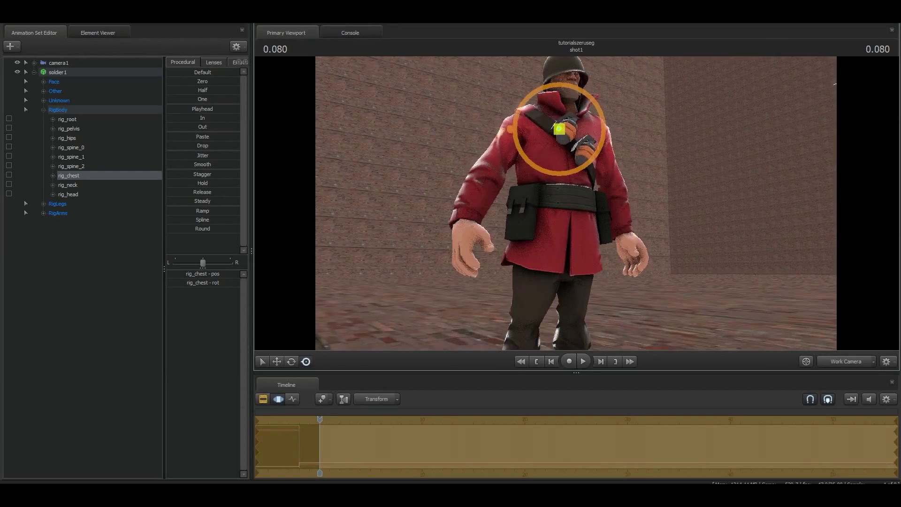
left_click_drag(559, 129, 554, 129)
key("w")
key("w")
left_click_drag(590, 317, 667, 272)
key("d")
key("s")
key("s")
key("s")
key("w")
key("a")
key("s")
key("w")
key("s")
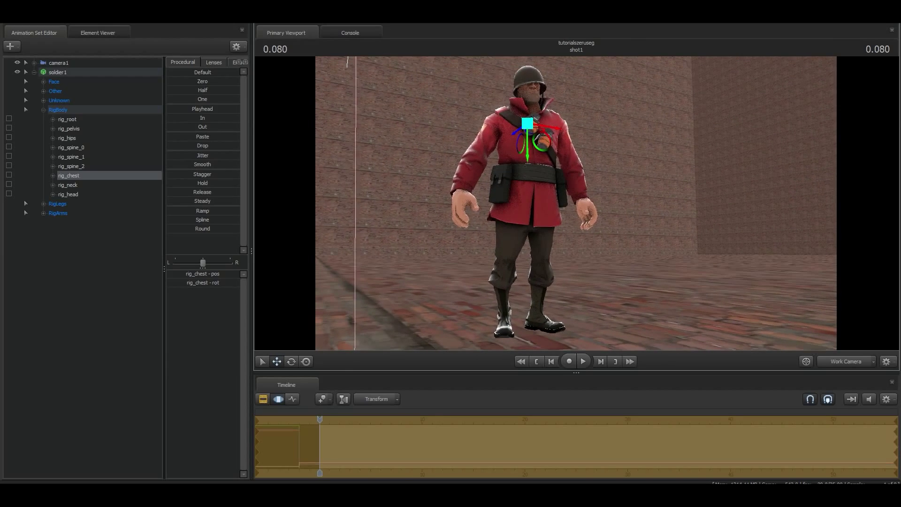
left_click_drag(451, 262, 463, 346)
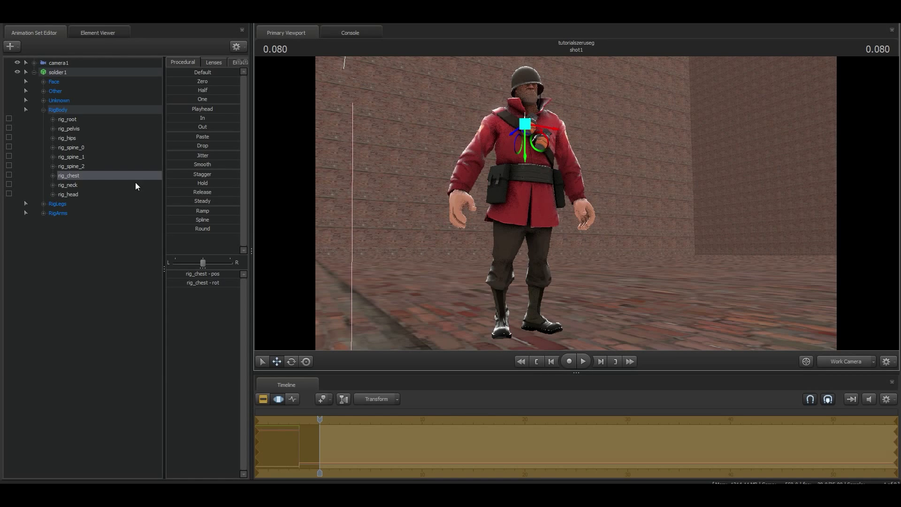
Lower and rotate rig_pelvis with the screen manipulator so the soldier bends his knees and turns slightly
left_click(66, 194)
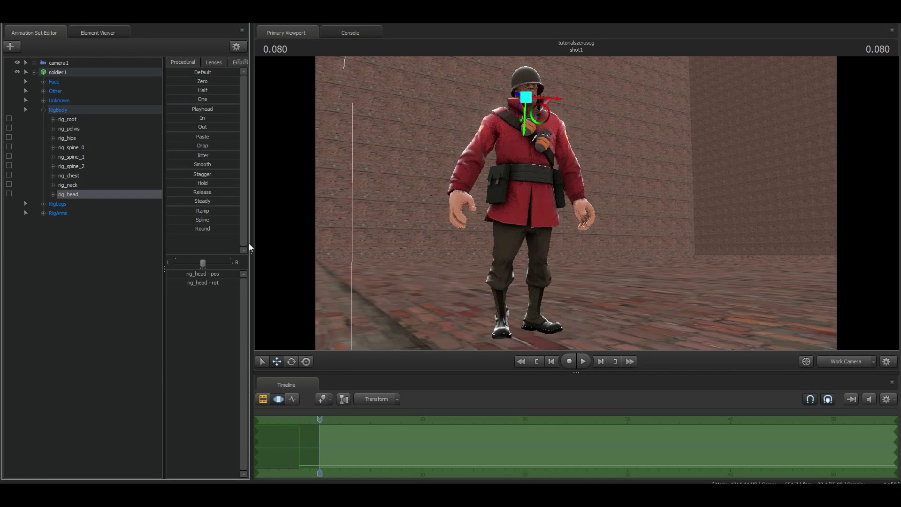
left_click(306, 361)
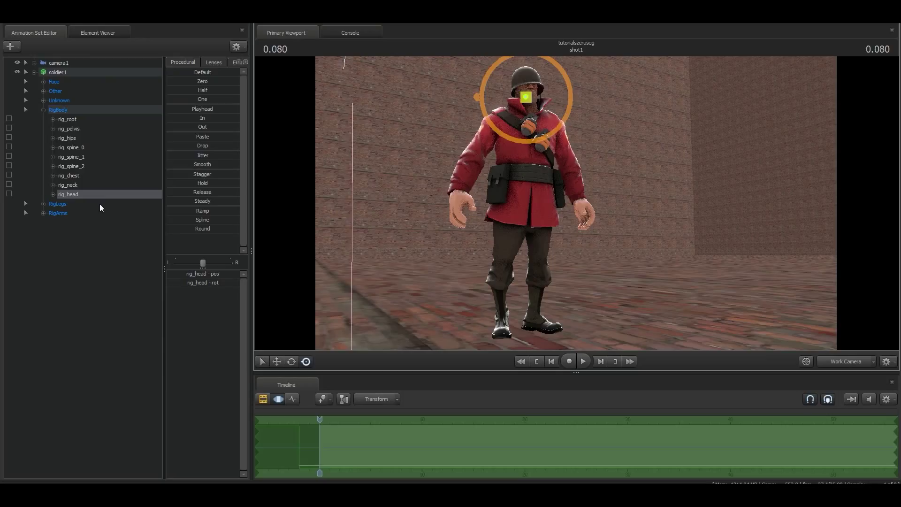
left_click(68, 129)
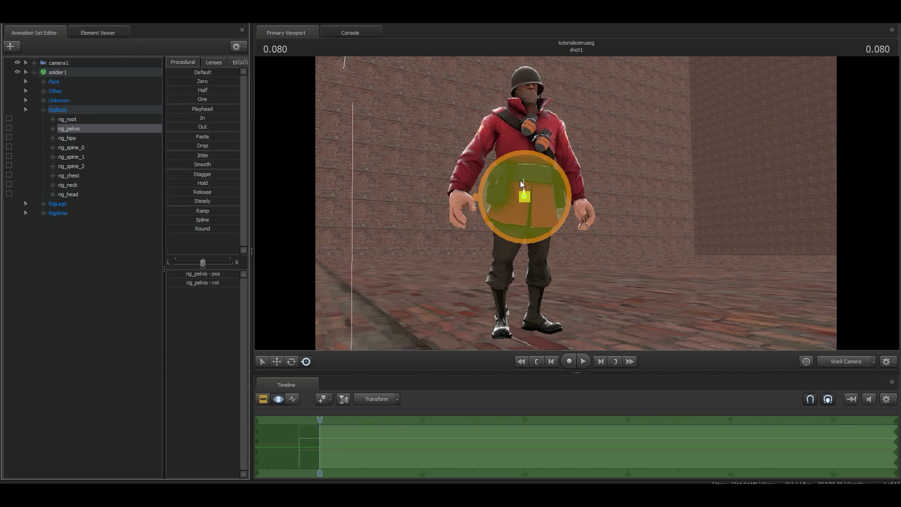
left_click_drag(521, 180, 532, 170)
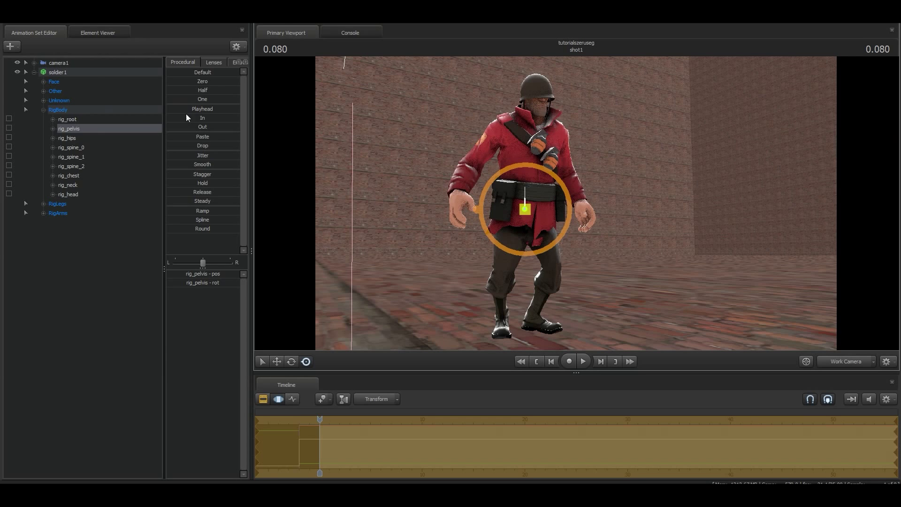
mouse_move(556, 230)
left_mouse_down()
mouse_move(543, 231)
mouse_move(550, 219)
mouse_move(548, 231)
left_mouse_up()
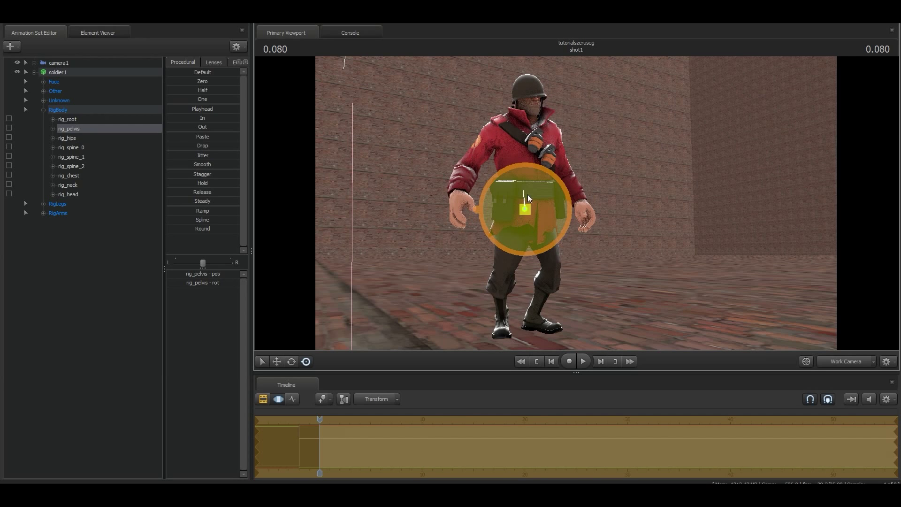
Frame the soldier's legs and expand the RigLegs group with its RightLeg and LeftLeg subgroups
left_click_drag(633, 230, 655, 227)
key("w")
key("s")
key("a")
key("s")
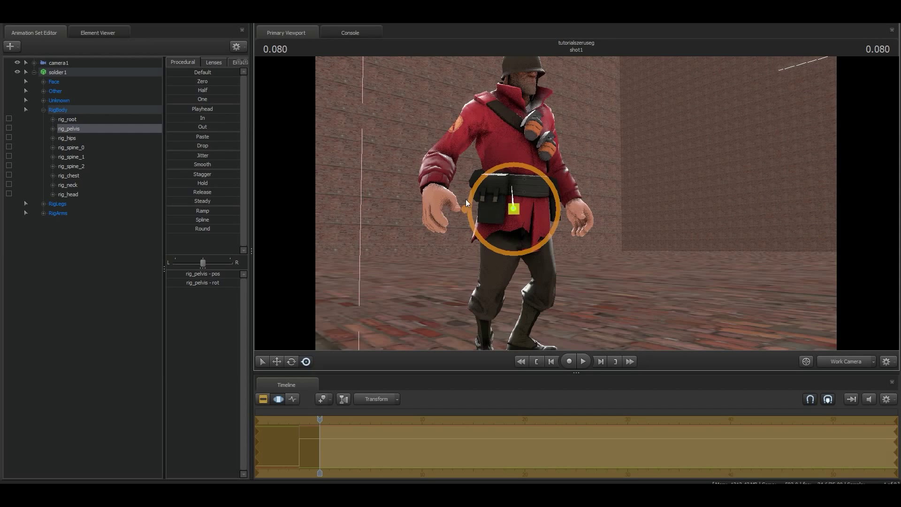
left_click_drag(466, 199, 466, 162)
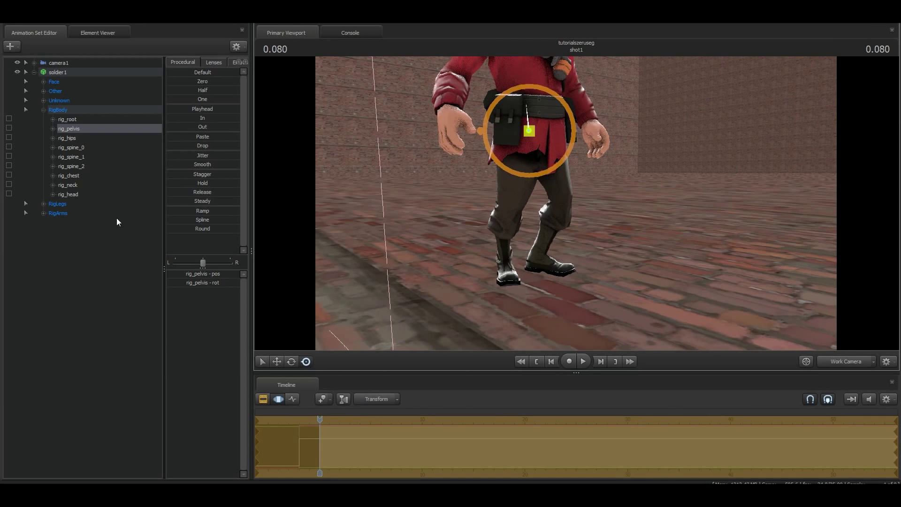
left_click(43, 204)
left_click(54, 214)
left_click(53, 251)
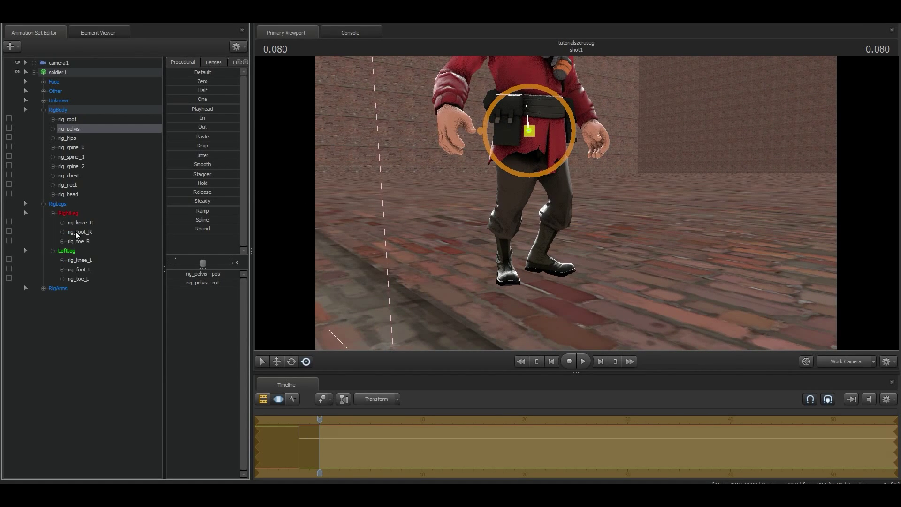
Adjust rig_foot_R with the screen manipulator to change the pose of the soldier's right foot
left_click(77, 232)
left_click_drag(495, 279, 491, 239)
left_click(278, 362)
Reposition rig_foot_L on the brick floor to adjust the soldier's left foot
left_click(69, 270)
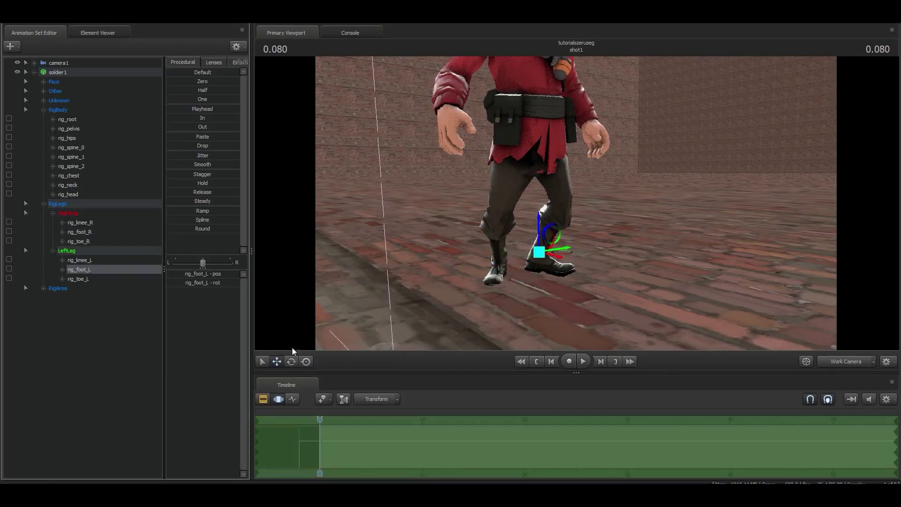
left_click(292, 361)
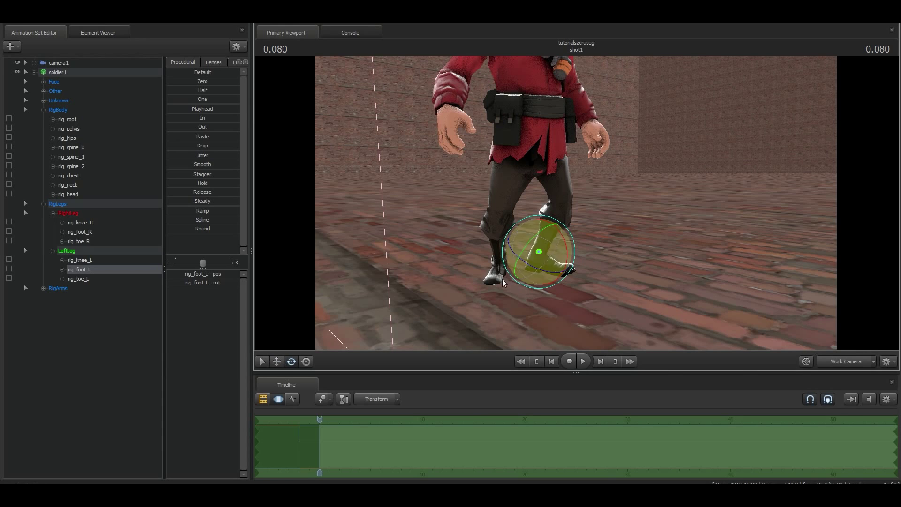
left_click(277, 362)
right_click_drag(579, 199, 578, 200)
left_click_drag(554, 219, 579, 233)
left_click(305, 362)
right_click_drag(579, 234, 579, 234)
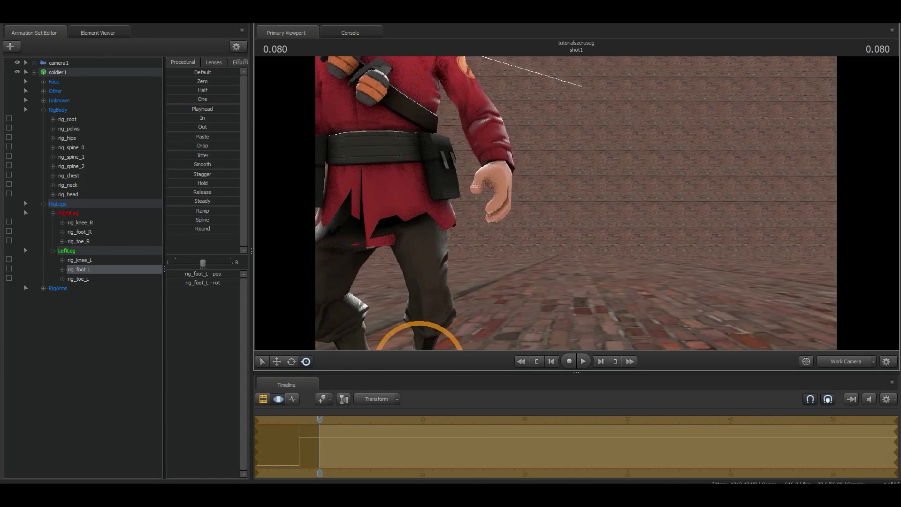
left_click_drag(580, 234, 579, 234)
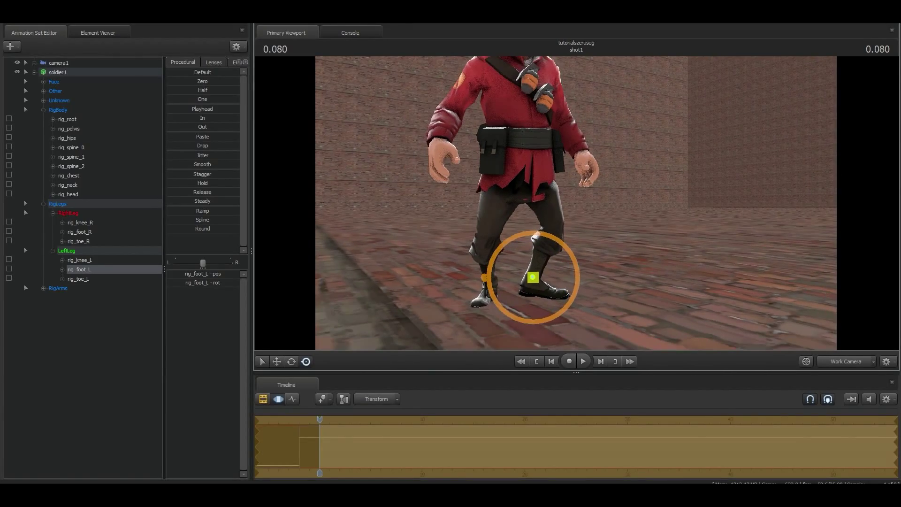
Reposition rig_foot_R with the move manipulator and frame the soldier's coat and thighs
left_click(77, 232)
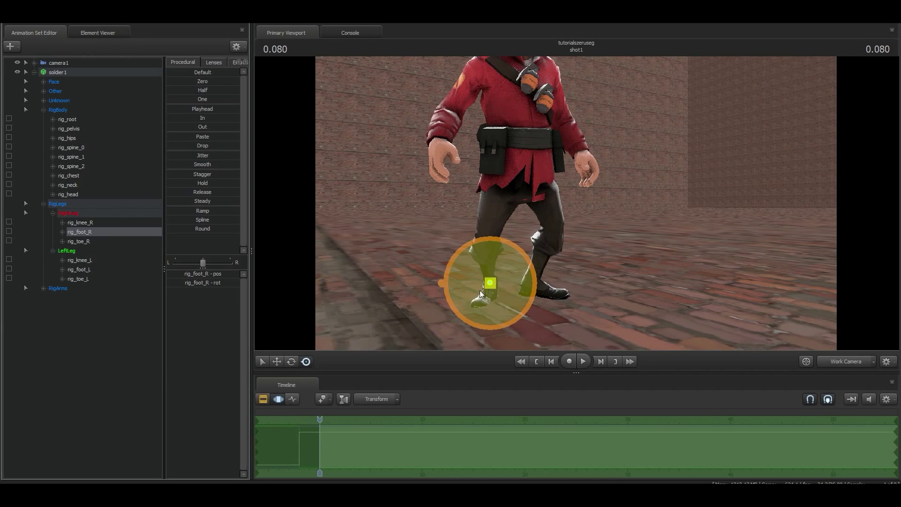
left_click(277, 361)
left_click_drag(491, 266, 577, 207)
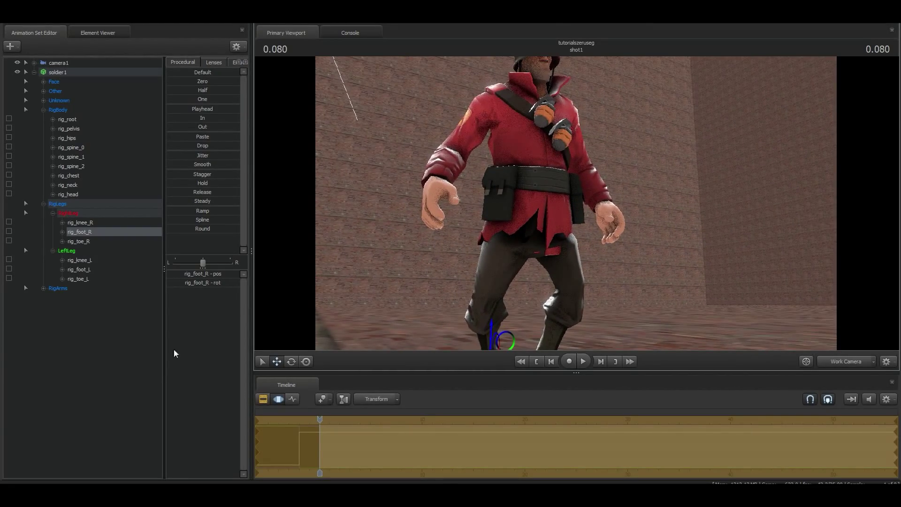
Expand soldier1's Unknown group and select all of its controls
left_click(43, 101)
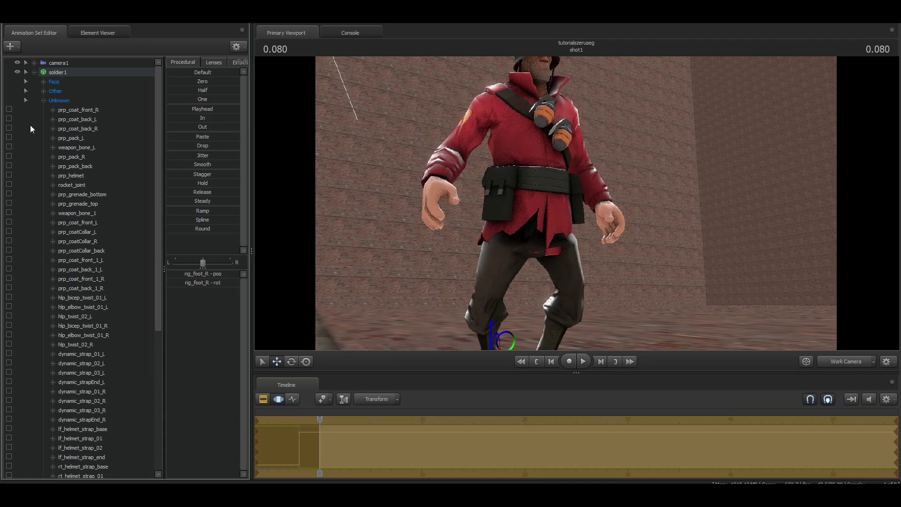
left_click(103, 231)
left_click(48, 101)
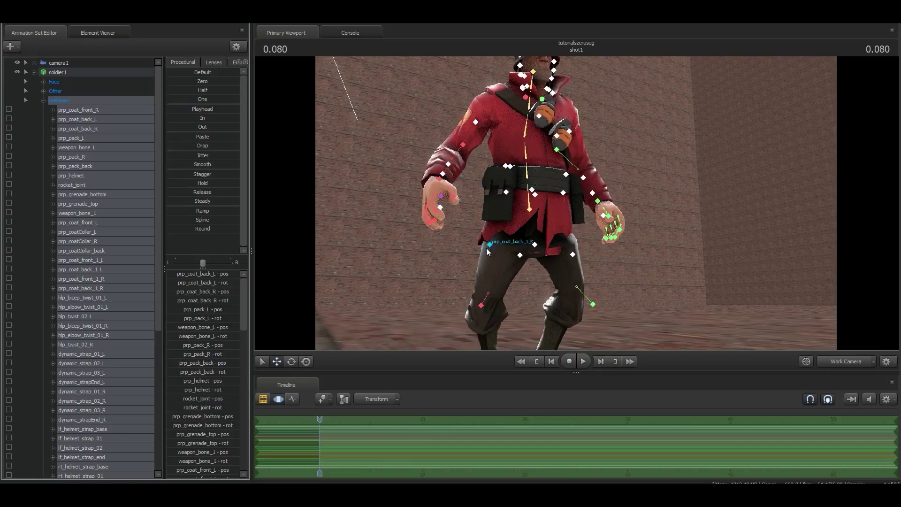
Move prp_coat_front_1_L outward so the front coat flap clears the soldier's left thigh
left_click(572, 256)
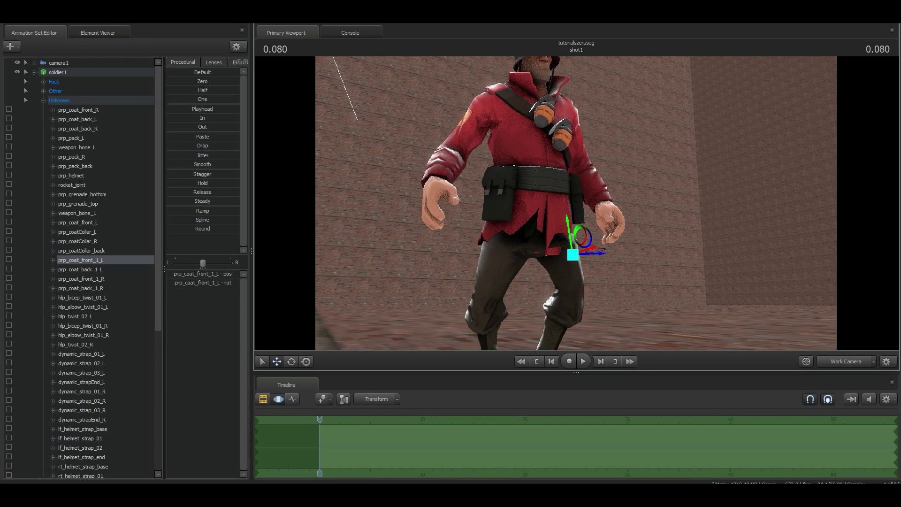
mouse_move(574, 202)
left_mouse_down()
mouse_move(527, 272)
mouse_move(574, 201)
left_mouse_up()
key("w")
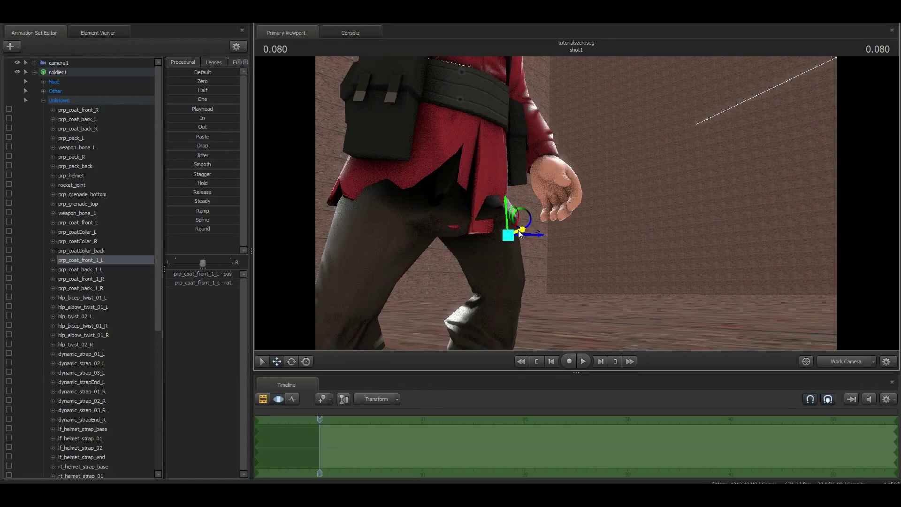
left_click_drag(519, 230, 543, 209)
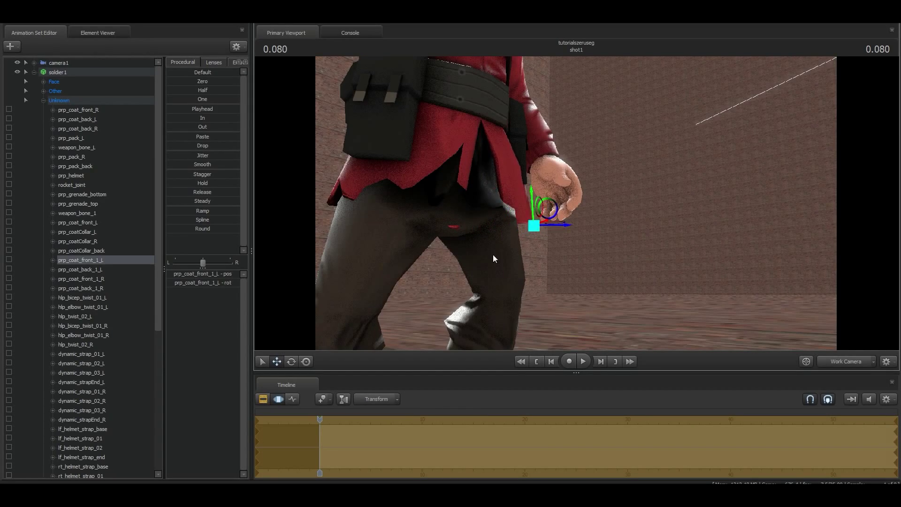
Refine the position of prp_coat_front_1_L so the left front coat flap sits over the soldier's left thigh
key("a")
left_click_drag(493, 257, 667, 214)
key("d")
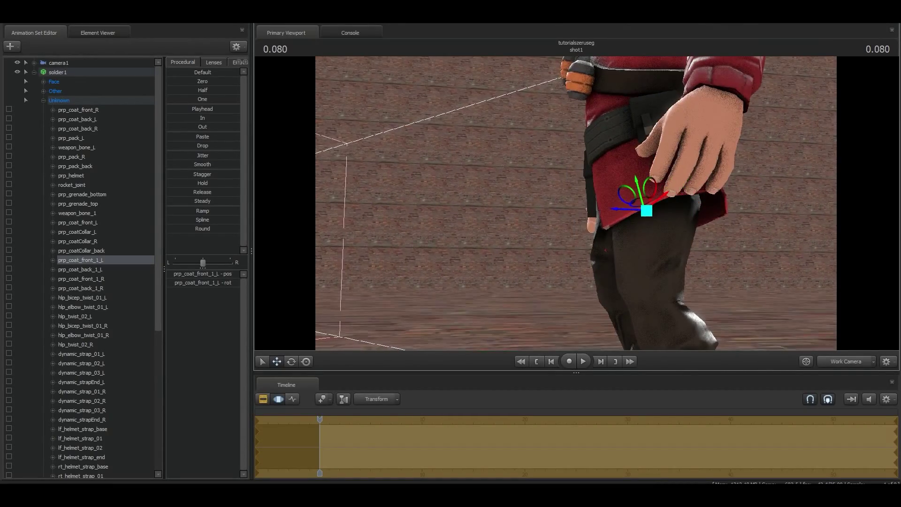
key("a")
left_click_drag(602, 206, 564, 205)
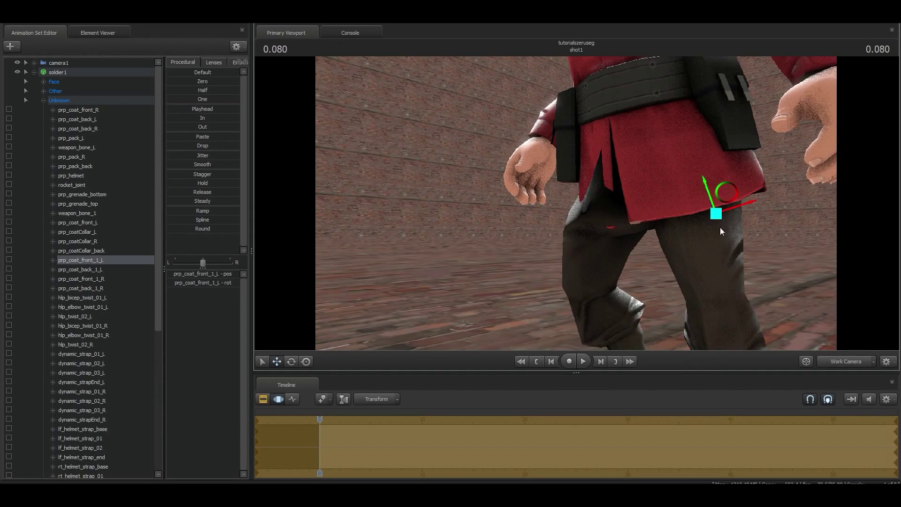
Select prp_coat_front_1_R from the Unknown controls and move it so the front coat flap clears the soldier's right thigh
left_click(60, 101)
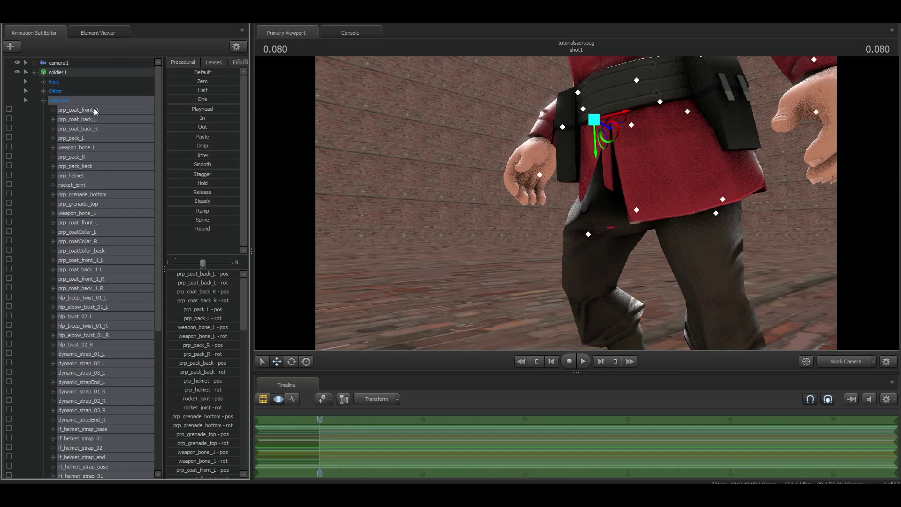
left_click(589, 234)
left_click_drag(587, 238, 577, 203)
key("w")
key("a")
key("a")
key("d")
key("s")
key("a")
key("w")
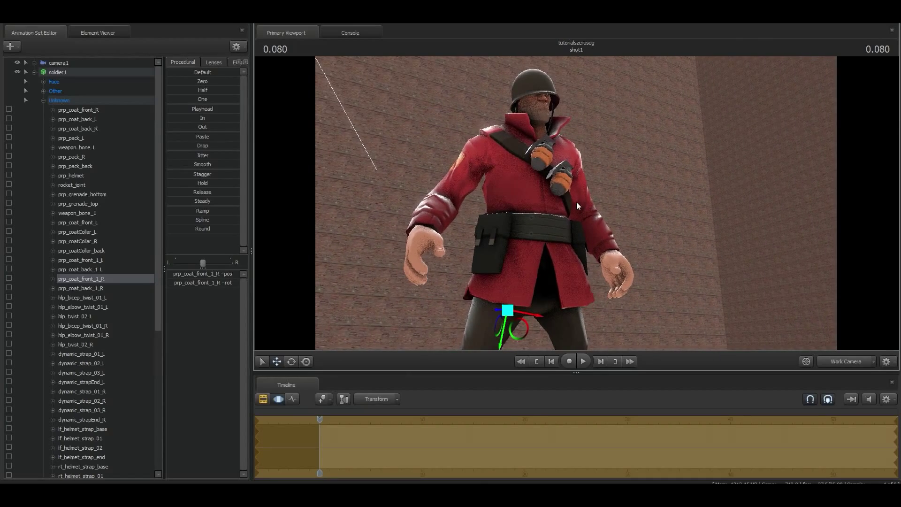
Collapse the Unknown group and rotate rig_spine_0 to twist the soldier's torso from the waist
left_click(46, 100)
left_click(60, 130)
left_click(65, 145)
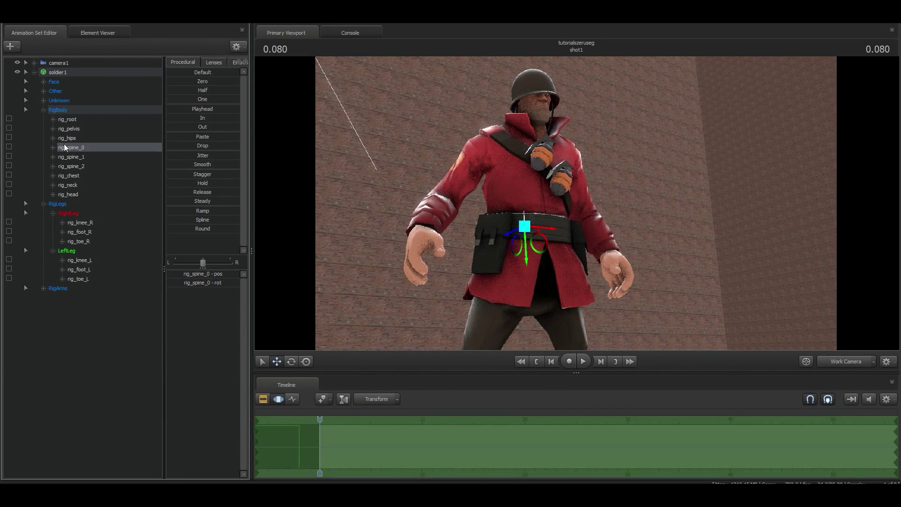
left_click(291, 361)
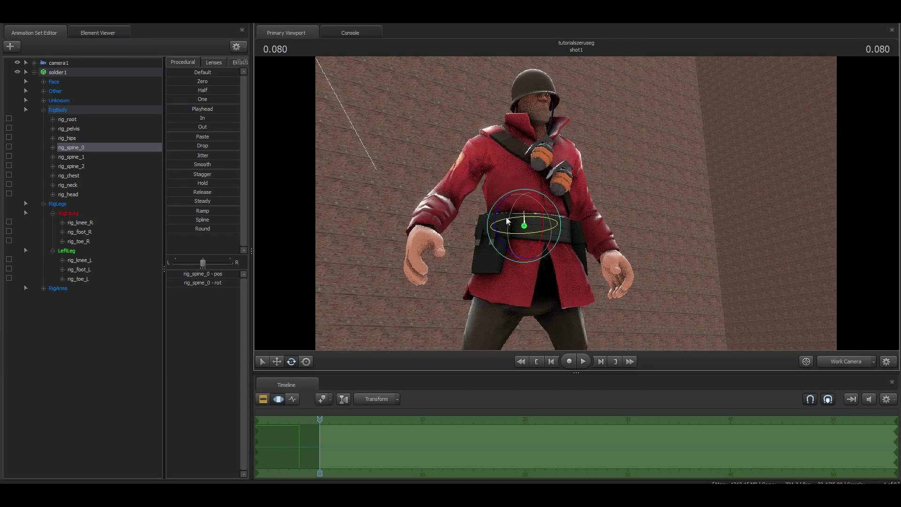
left_click_drag(533, 224, 534, 232)
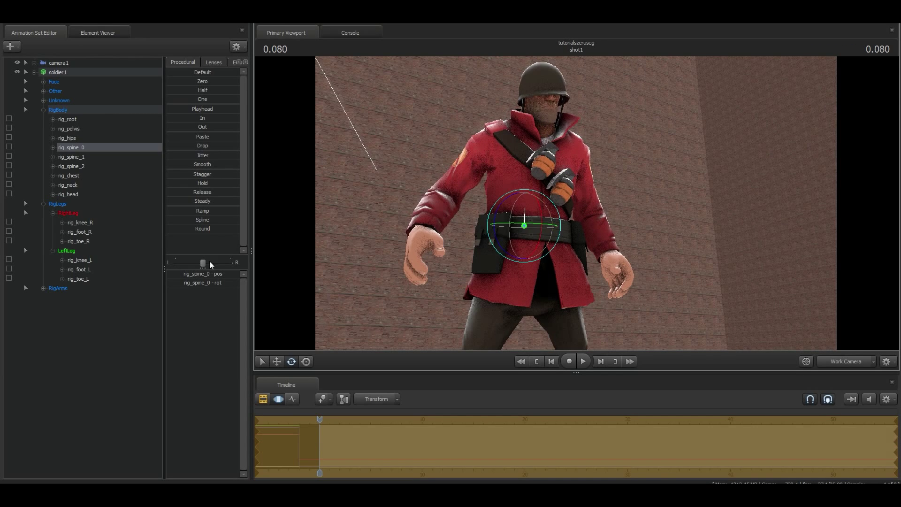
Rotate rig_spine_1 and rig_chest slightly to carry the twist up through the soldier's upper body
left_click(65, 159)
left_click_drag(534, 191, 538, 195)
left_click(75, 166)
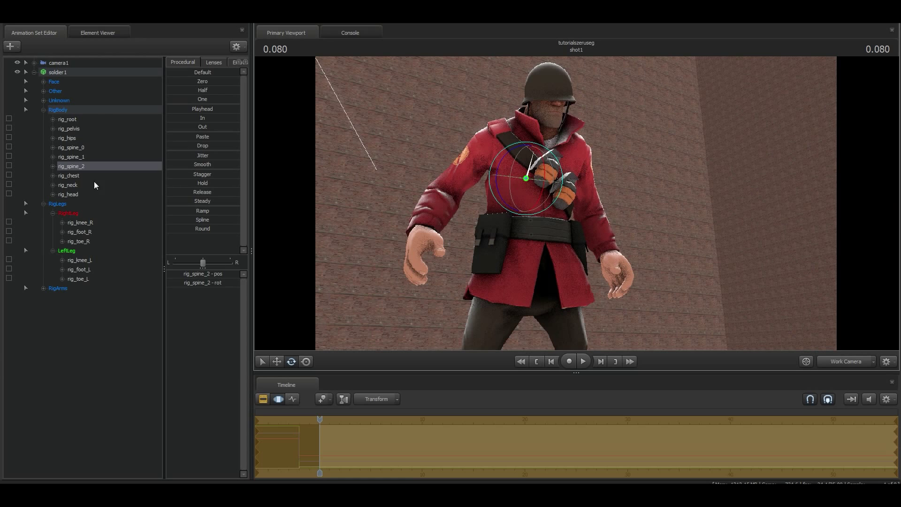
left_click(89, 177)
left_click_drag(539, 141, 538, 142)
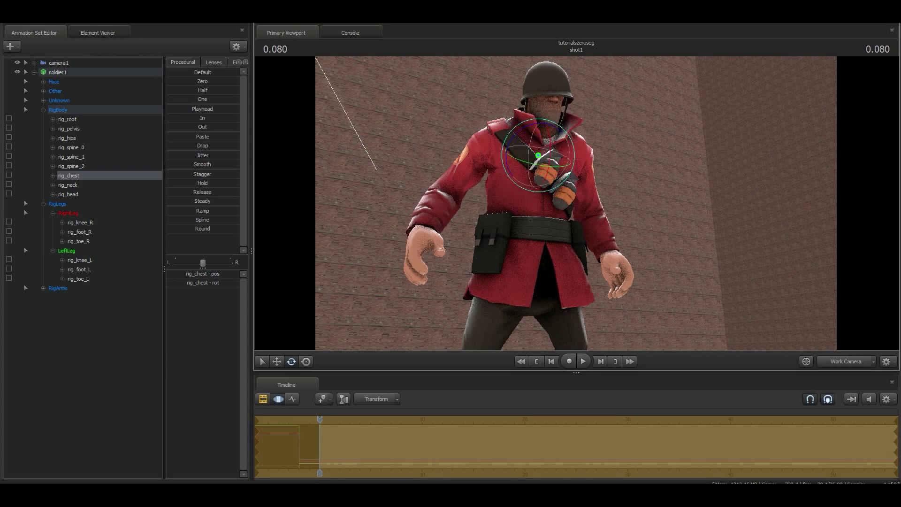
Frame the whole soldier from the front and rotate rig_neck to adjust the angle of his neck
left_click_drag(547, 216, 546, 187)
key("w")
left_click(68, 184)
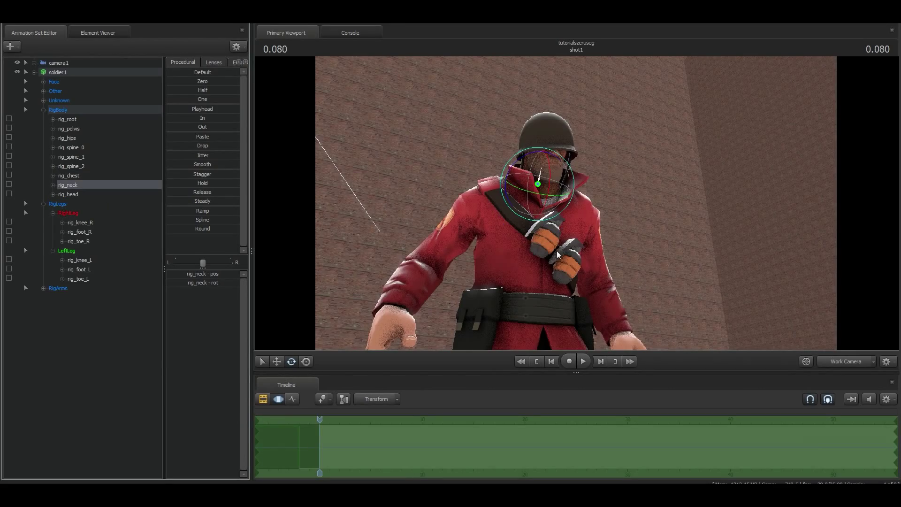
left_click_drag(557, 251, 576, 203)
key("w")
key("s")
key("w")
key("s")
key("w")
key("s")
key("w")
key("s")
key("s")
key("w")
key("s")
key("w")
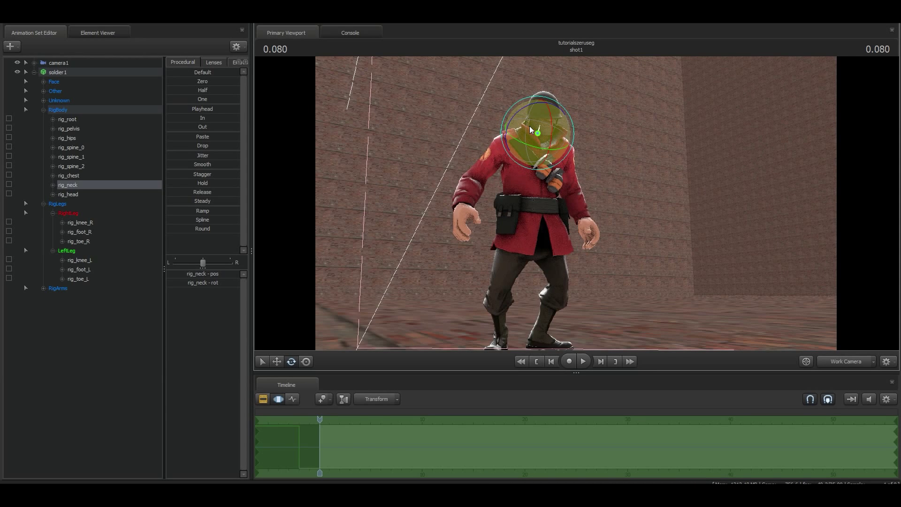
left_click_drag(532, 125, 552, 136)
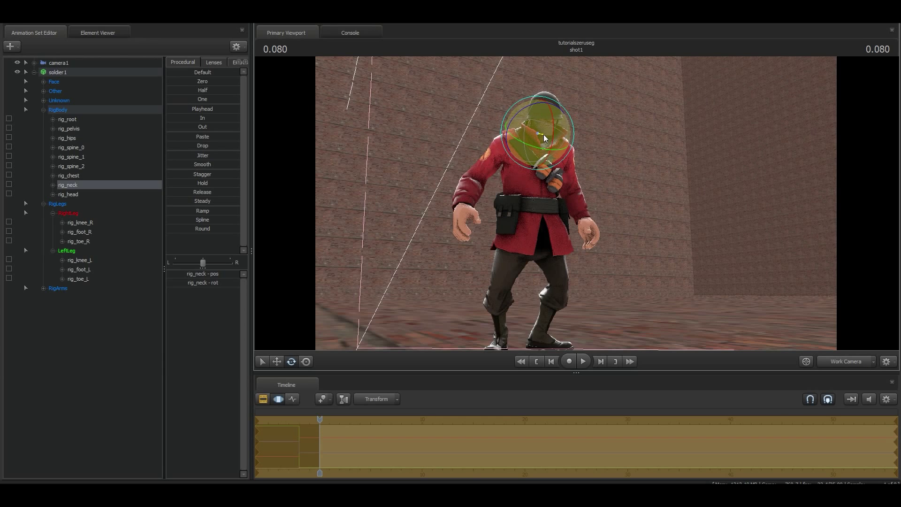
Rotate rig_head to turn the soldier's face, and readjust rig_neck to match the new head angle
left_click(81, 196)
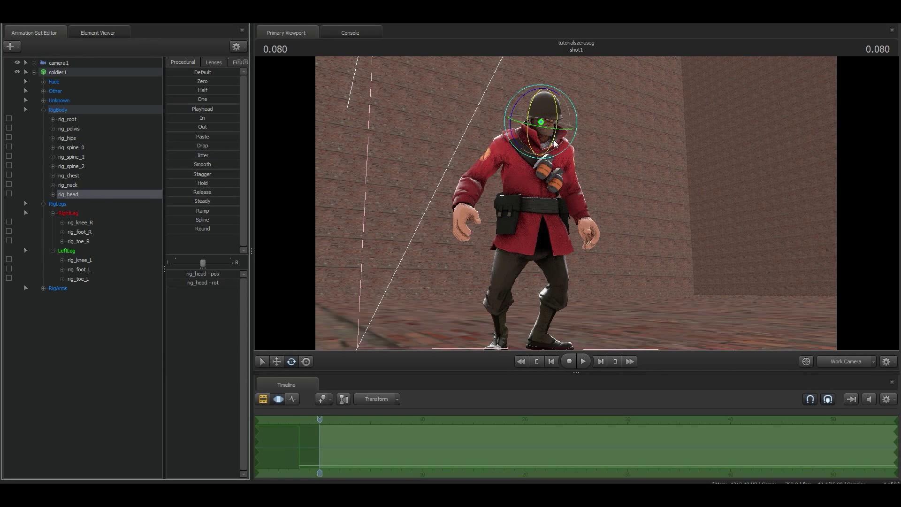
left_click_drag(554, 140, 553, 146)
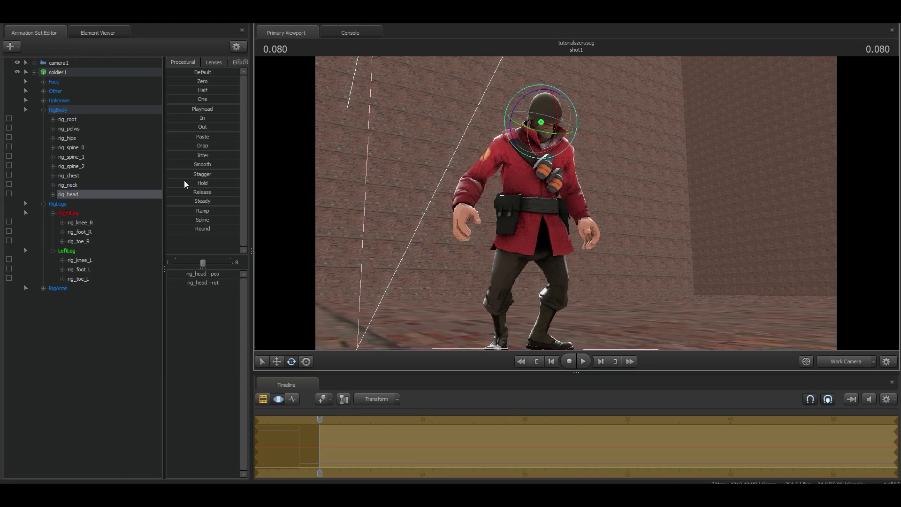
left_click(74, 188)
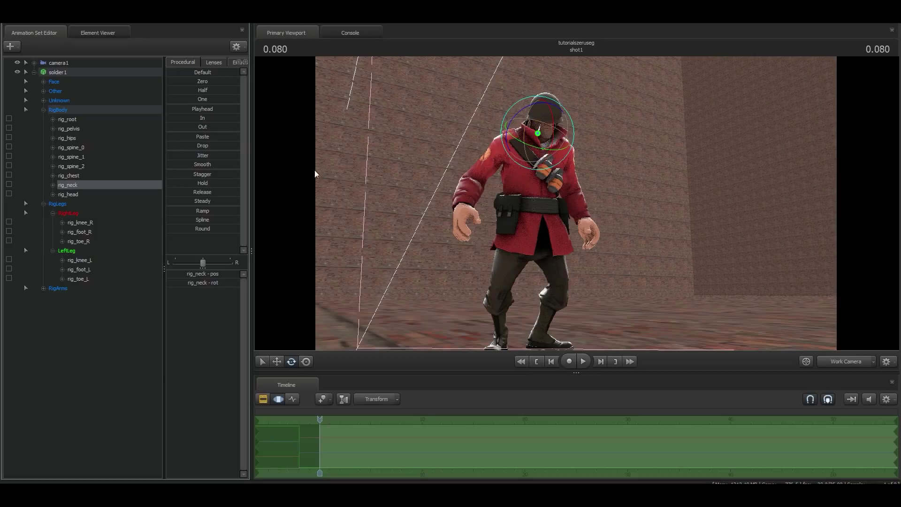
left_click(73, 193)
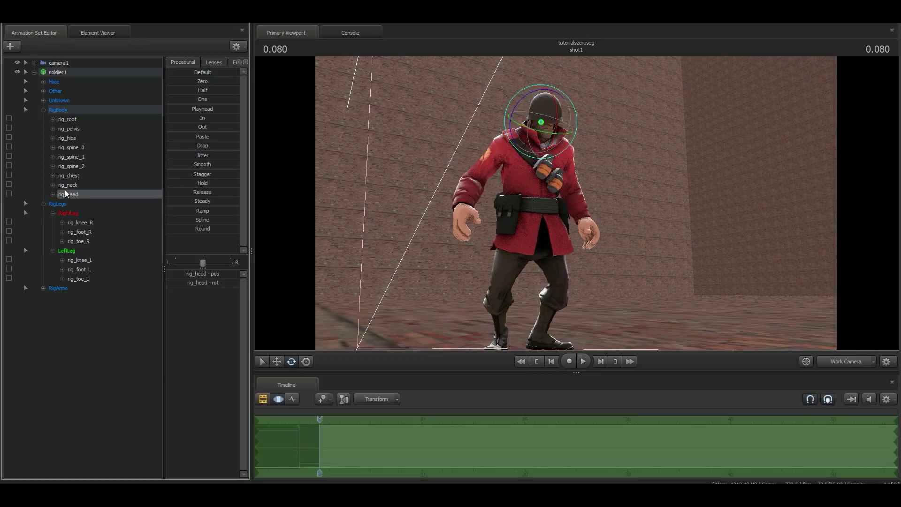
left_click(67, 185)
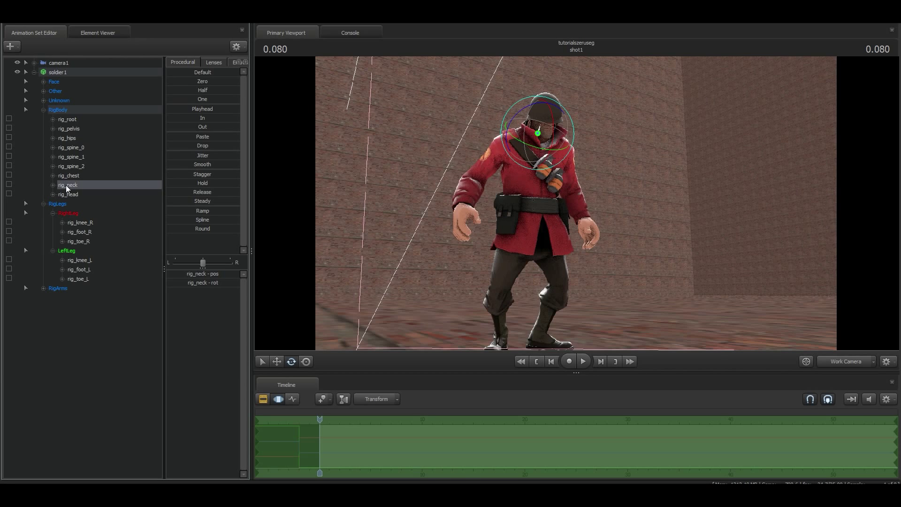
left_click_drag(557, 119, 539, 125)
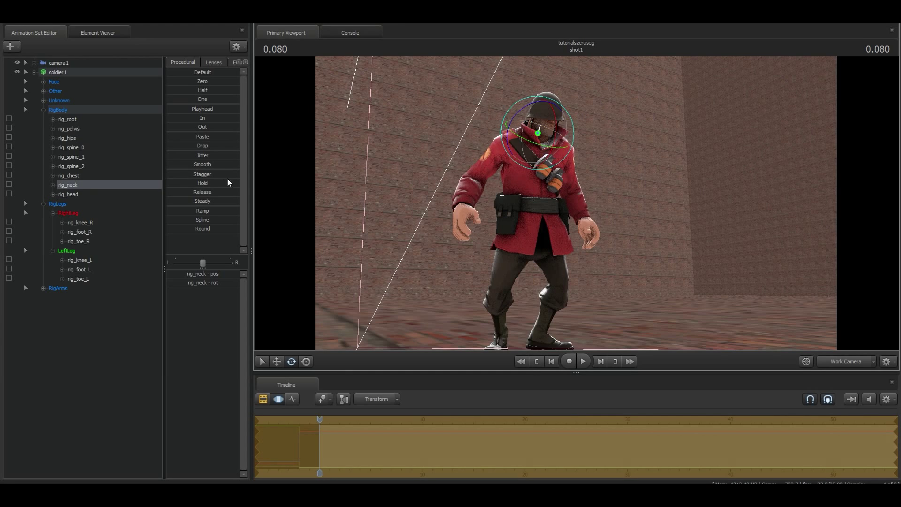
Rotate rig_spine_2 slightly to correct the lean of the soldier's upper torso
left_click(74, 194)
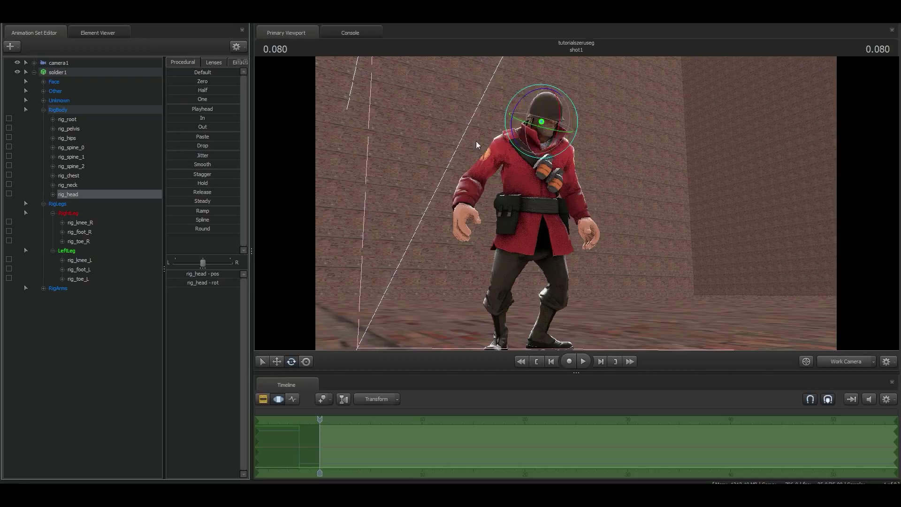
left_click(72, 186)
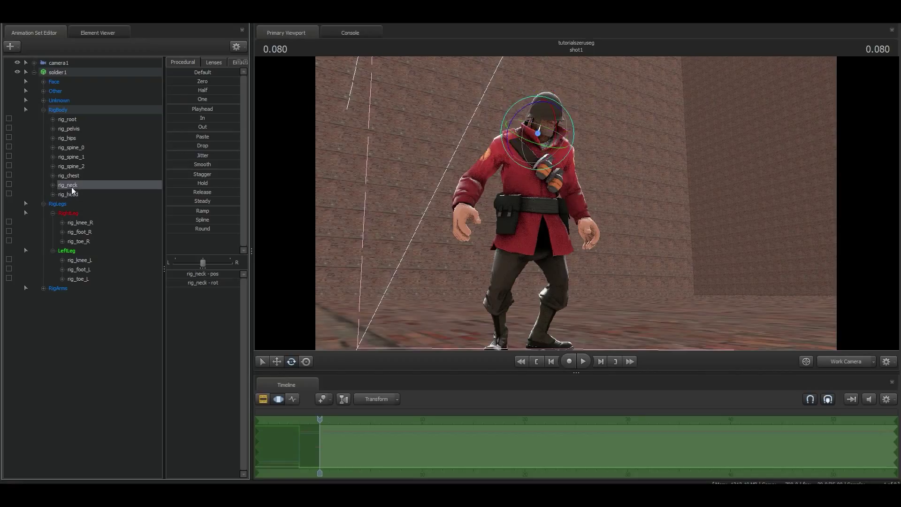
left_click(60, 193)
left_click(71, 186)
left_click(69, 194)
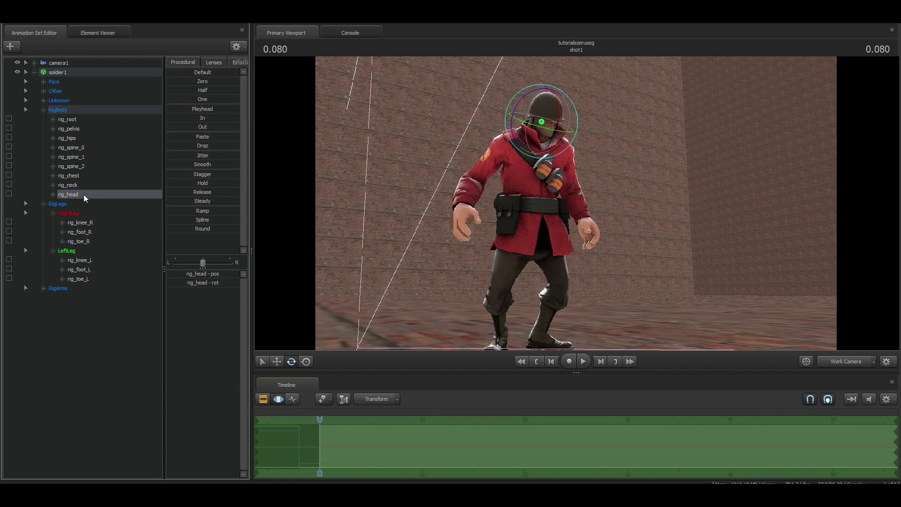
left_click(76, 167)
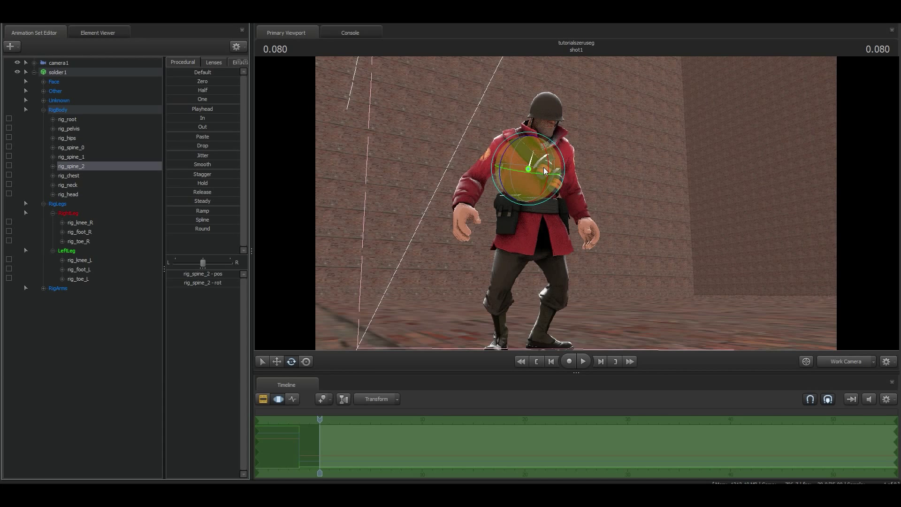
mouse_move(546, 170)
left_mouse_down()
mouse_move(536, 168)
mouse_move(545, 165)
left_mouse_up()
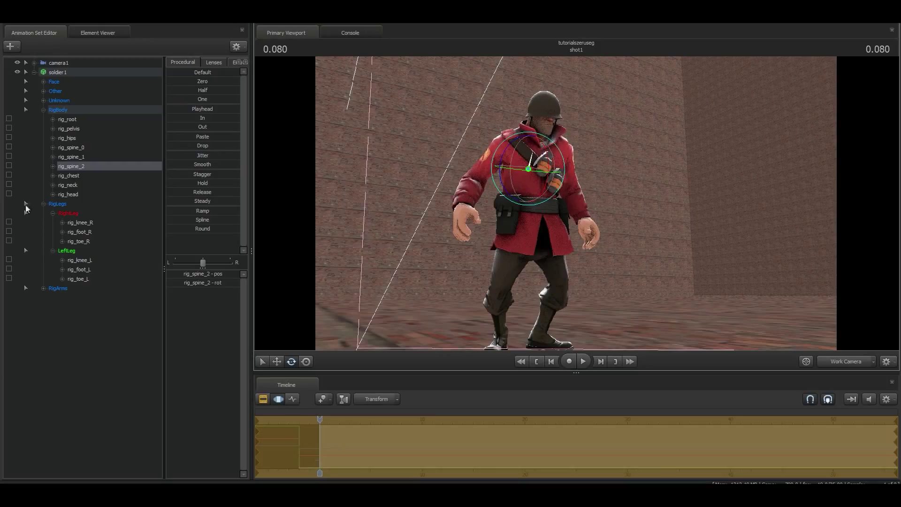
Examine the pose of the soldier's chest, neck, upper spine and head controls, viewing his upper body up close
left_click(73, 176)
left_click(71, 189)
left_click(74, 167)
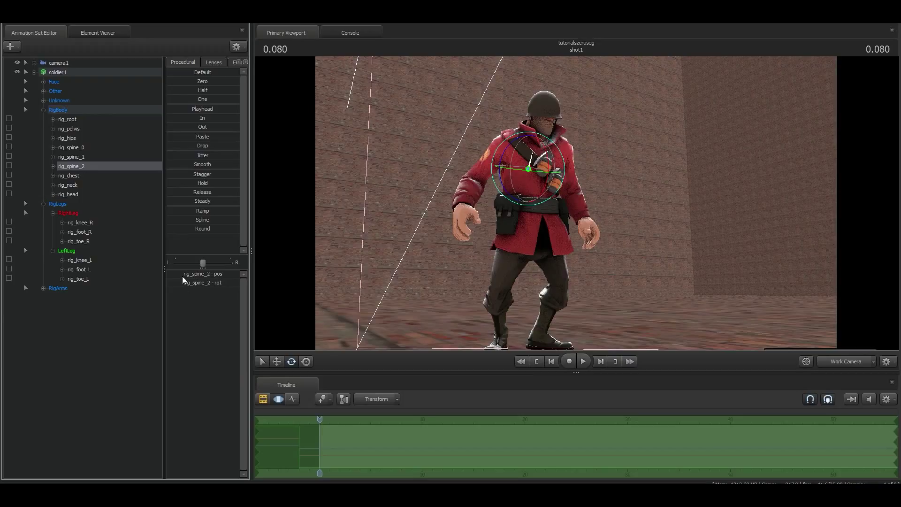
left_click(70, 194)
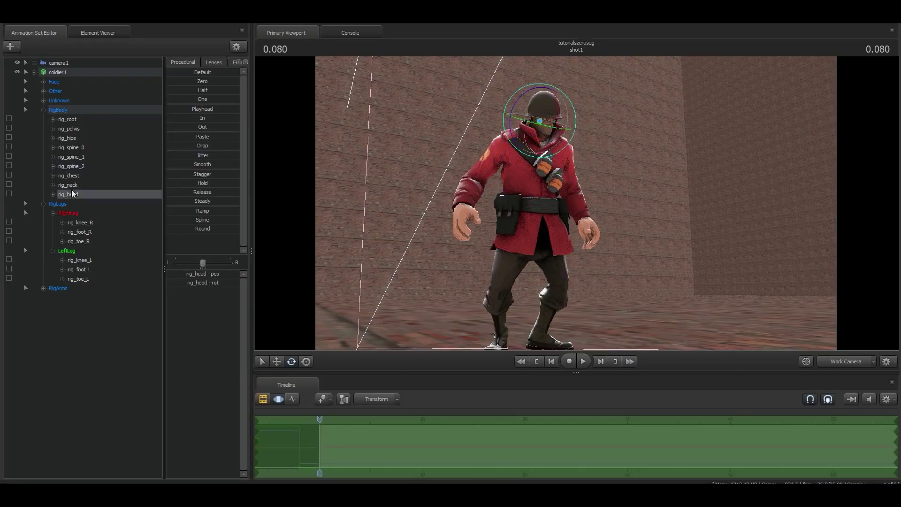
left_click_drag(573, 231, 525, 207)
key("w")
key("s")
key("d")
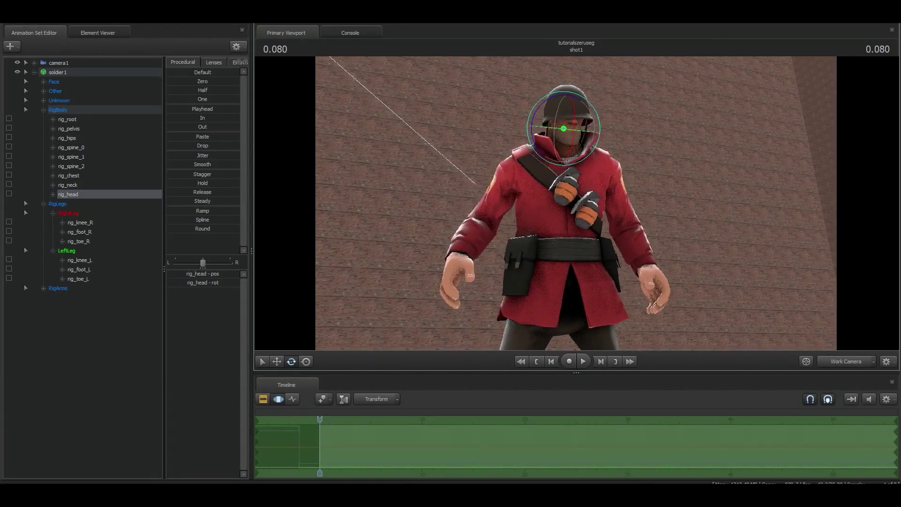
Collapse the RigLegs group and expand RigArms to list the right and left arm controls
left_click(43, 203)
left_click(53, 223)
left_click(53, 270)
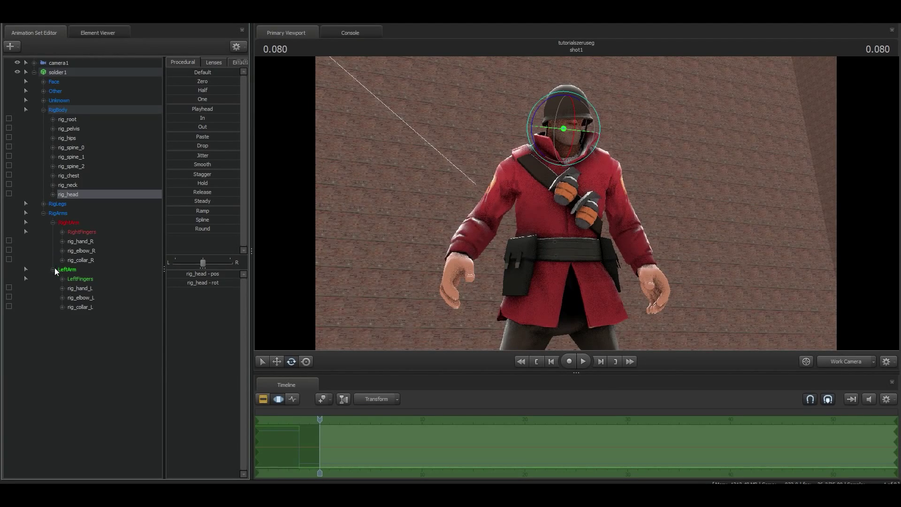
Move rig_hand_R in screen space to bring the soldier's right hand in beside his hip pouch
left_click(126, 242)
left_click_drag(510, 187, 524, 220)
key("a")
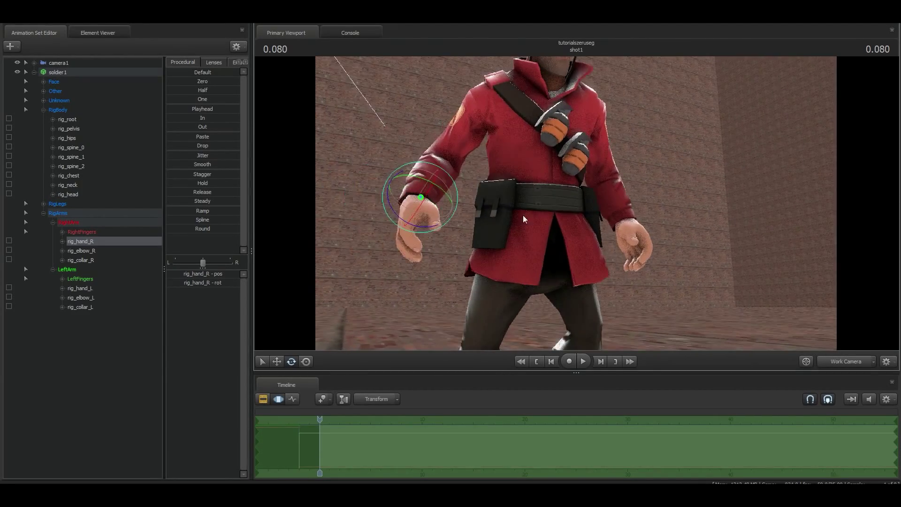
left_click(306, 361)
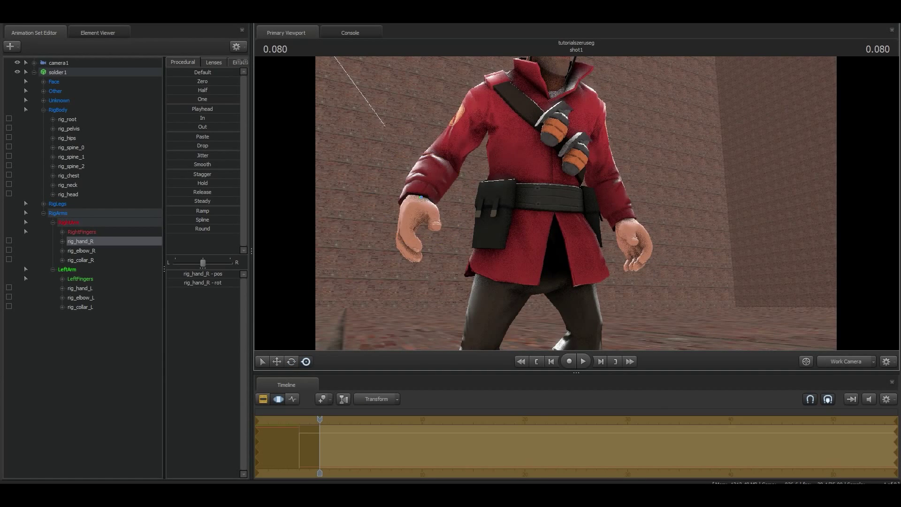
left_click_drag(448, 201, 468, 204)
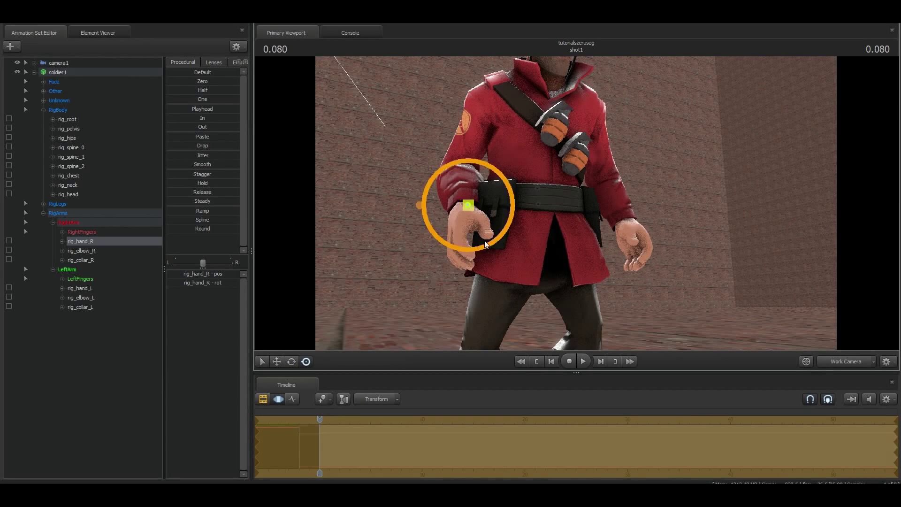
Fine-tune rig_hand_R from other viewing angles so the right arm hangs lower beside the soldier's hip
left_click_drag(486, 241, 475, 226)
key("w")
key("a")
key("s")
key("w")
key("d")
key("d")
key("a")
key("s")
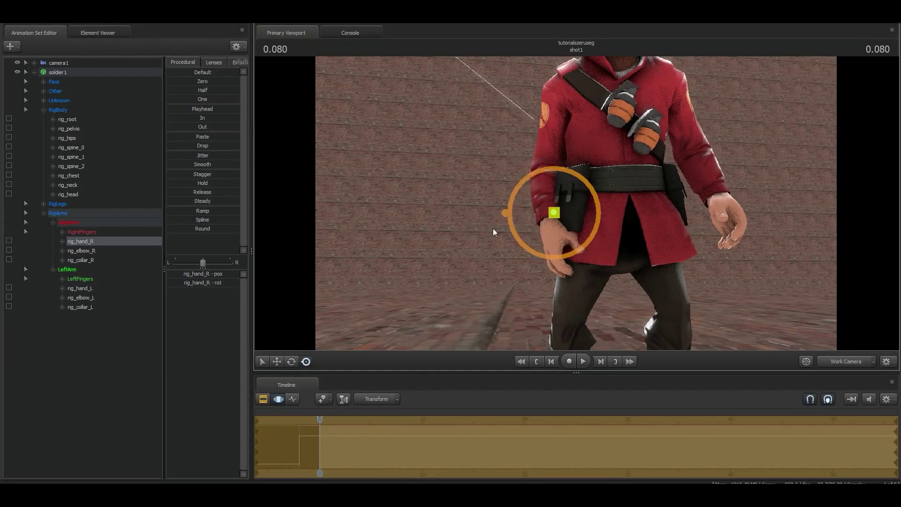
left_click_drag(554, 213, 524, 254)
key("d")
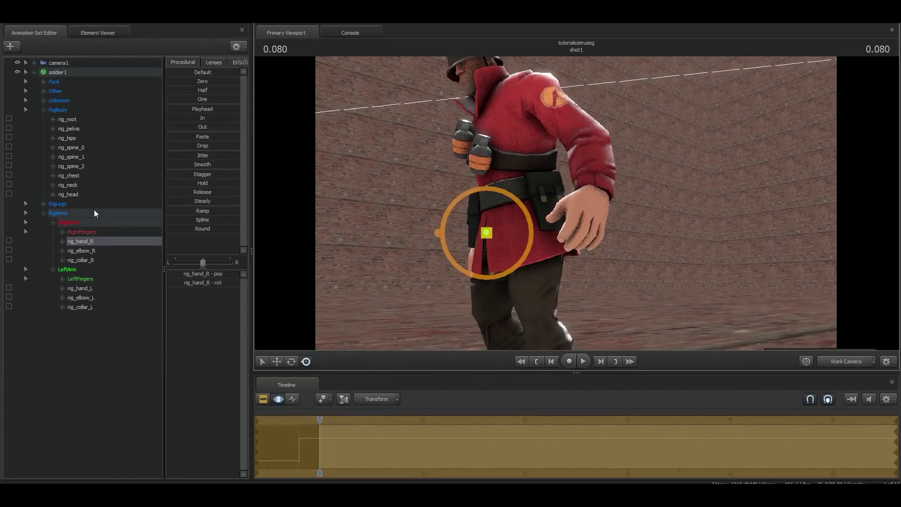
Move rig_hand_L in screen space so the soldier's left arm hangs back beside his hip
left_click(80, 289)
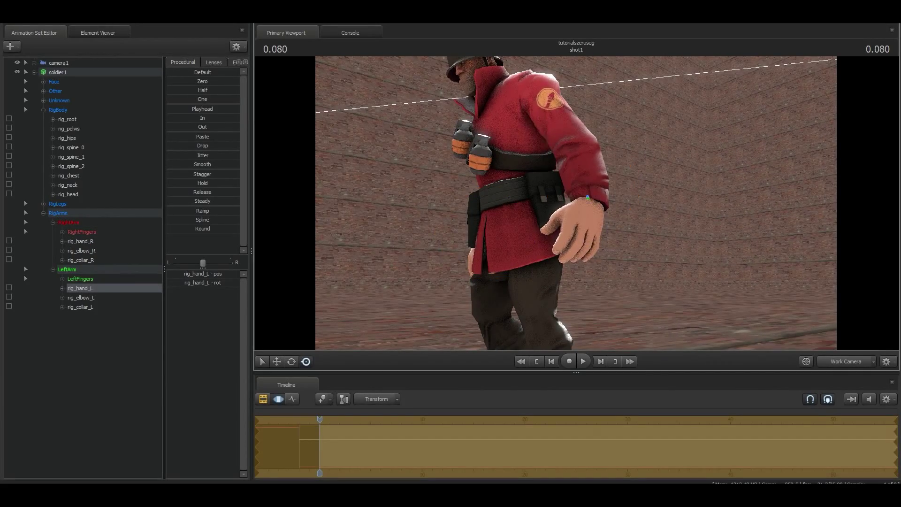
key("w")
mouse_move(591, 203)
left_mouse_down()
mouse_move(547, 216)
mouse_move(521, 207)
mouse_move(580, 209)
mouse_move(567, 218)
mouse_move(574, 200)
left_mouse_up()
key("d")
key("s")
key("w")
key("s")
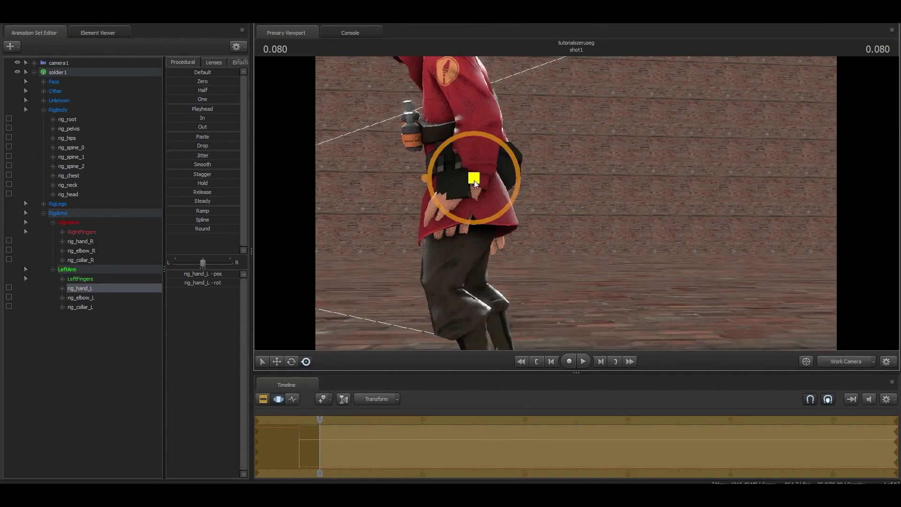
left_click_drag(475, 183, 565, 211)
left_click_drag(506, 181, 502, 128)
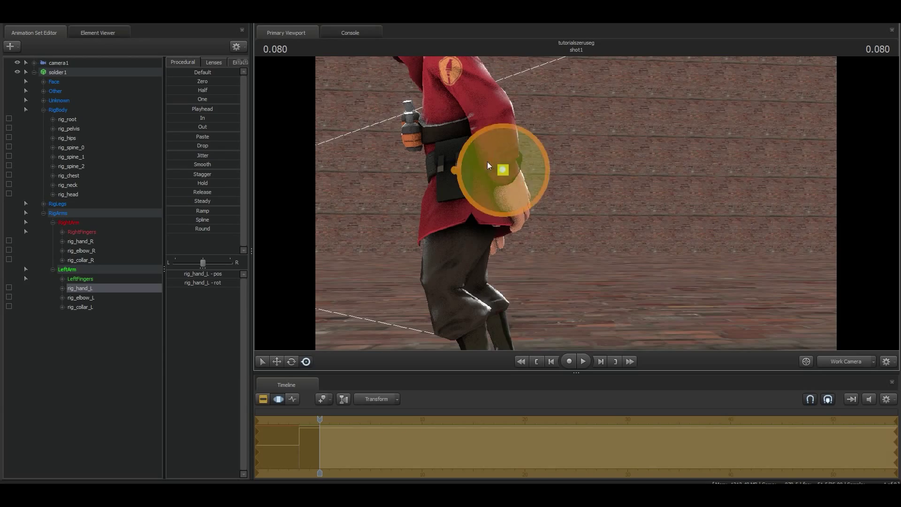
Move rig_elbow_R outward in screen space so the soldier's right elbow points away from his torso
left_click_drag(453, 187, 558, 218)
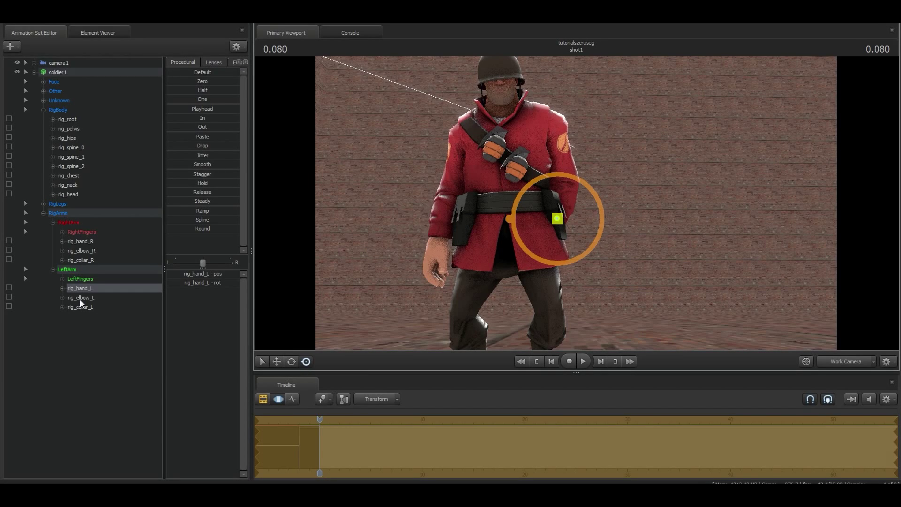
left_click(78, 253)
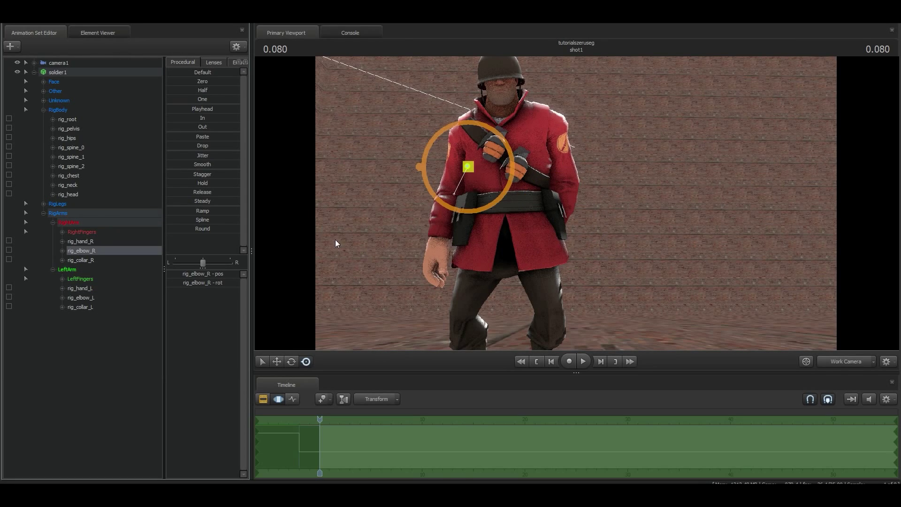
left_click_drag(408, 248, 429, 241)
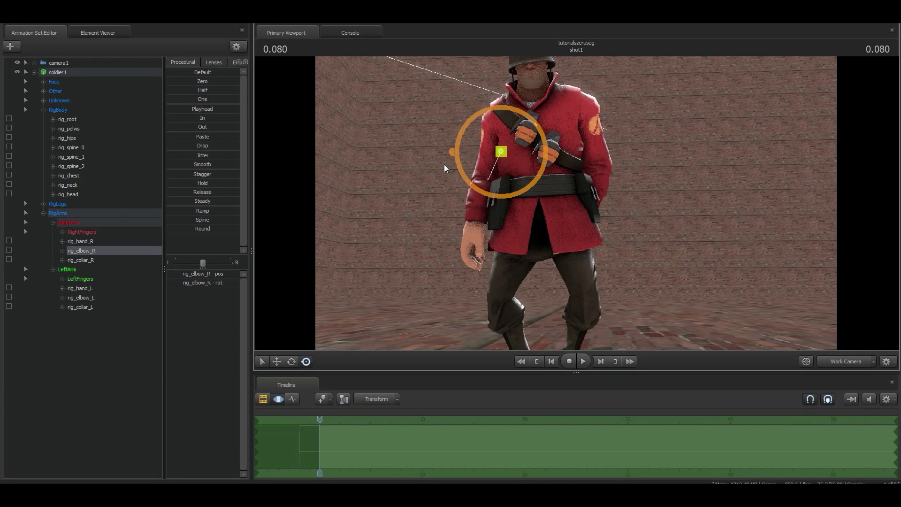
left_click(458, 164)
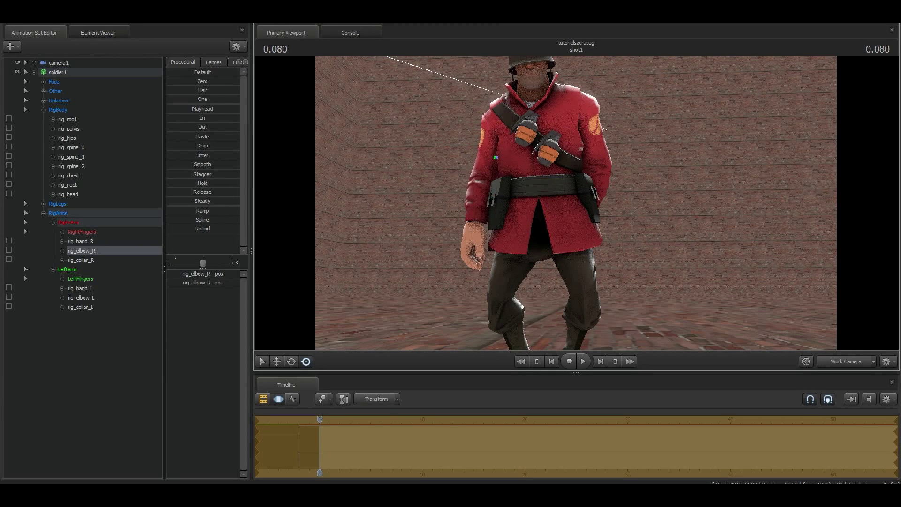
left_click_drag(496, 158, 478, 158)
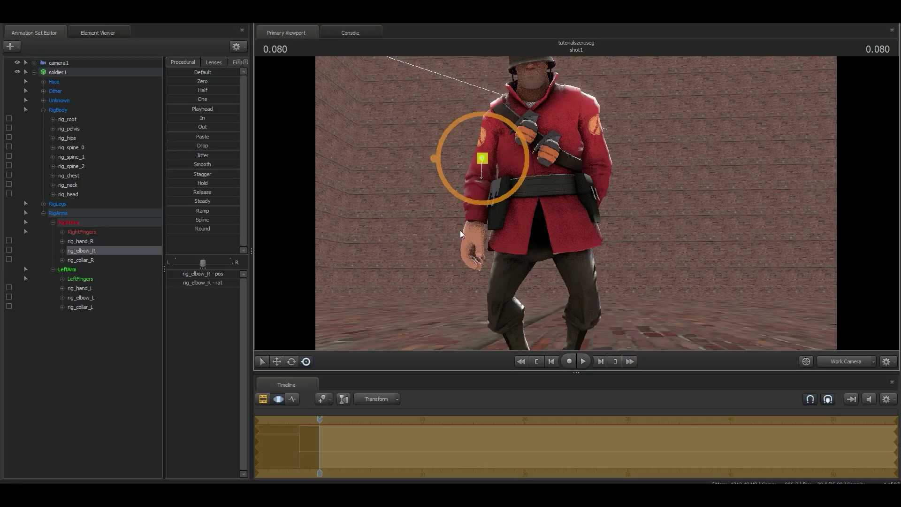
Move rig_elbow_L slightly outward and rotate rig_collar_L to adjust the soldier's left shoulder
left_click(82, 297)
left_click(601, 137)
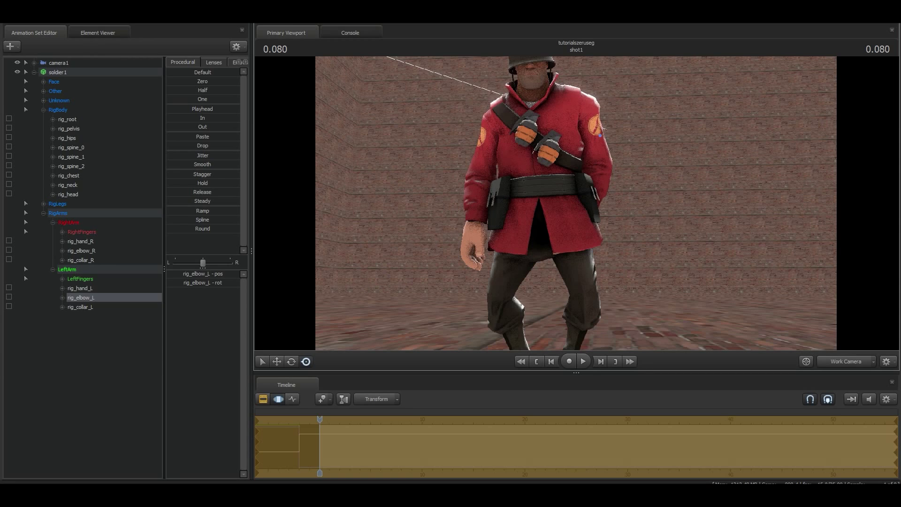
left_click(78, 308)
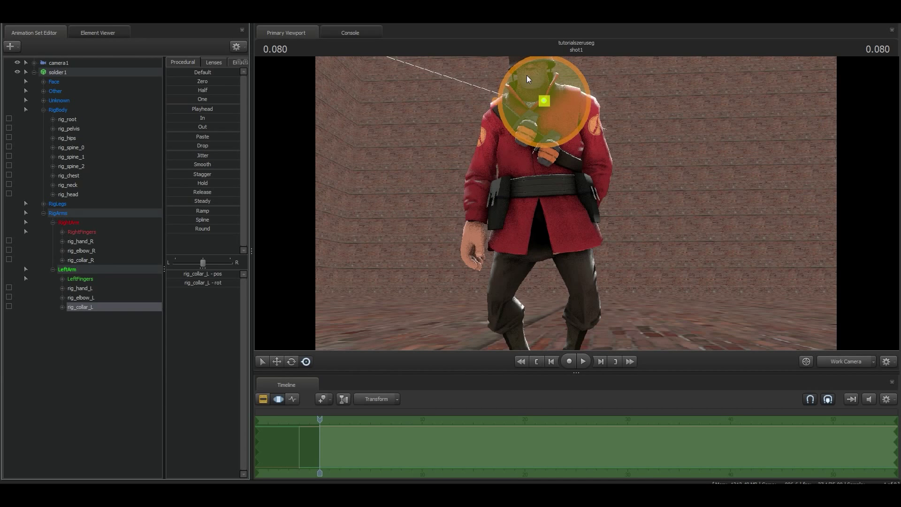
left_click_drag(527, 75, 523, 76)
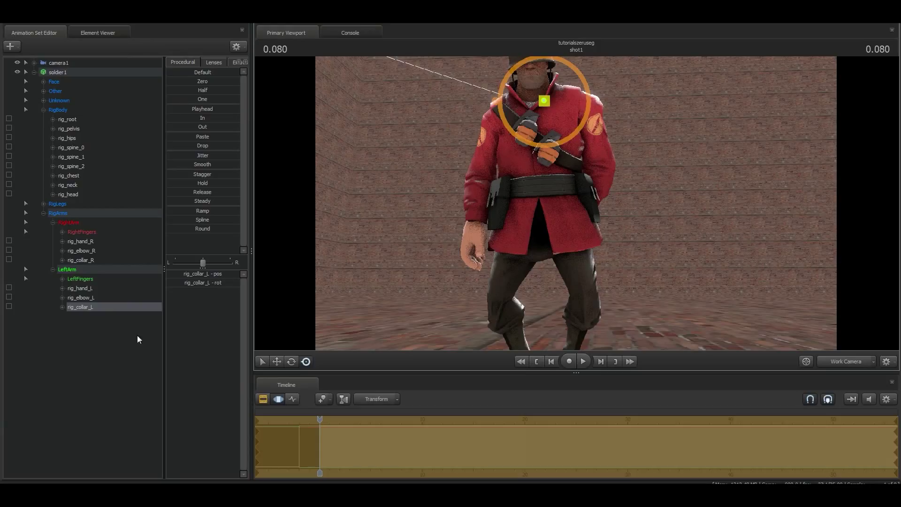
Rotate rig_collar_R slightly to adjust the soldier's right shoulder
left_click(75, 289)
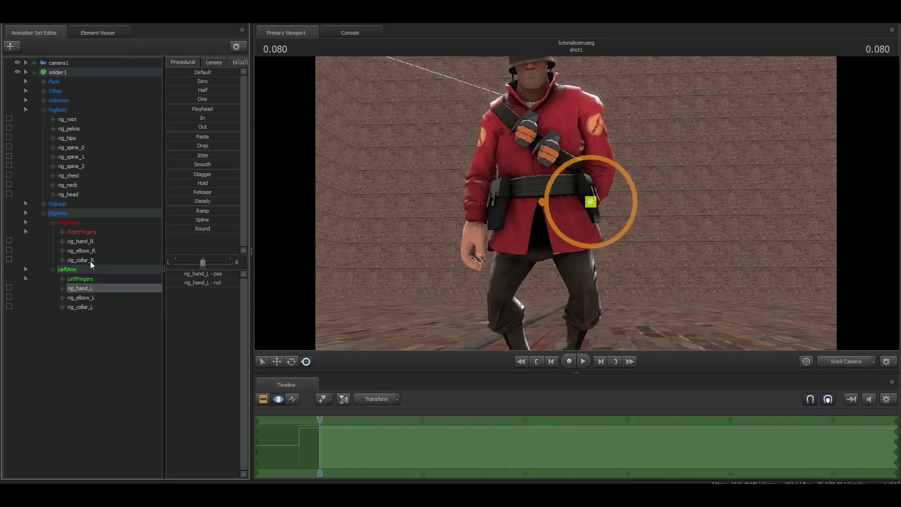
left_click(85, 308)
left_click(81, 297)
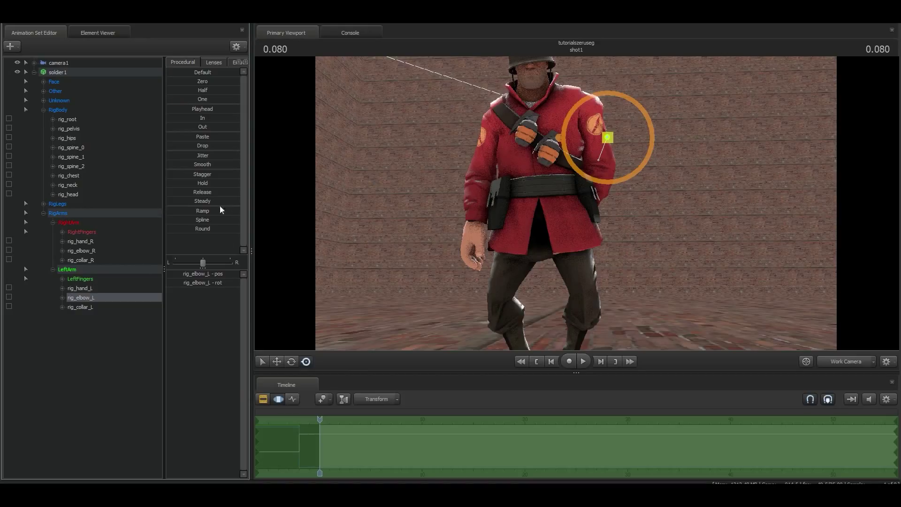
left_click(86, 241)
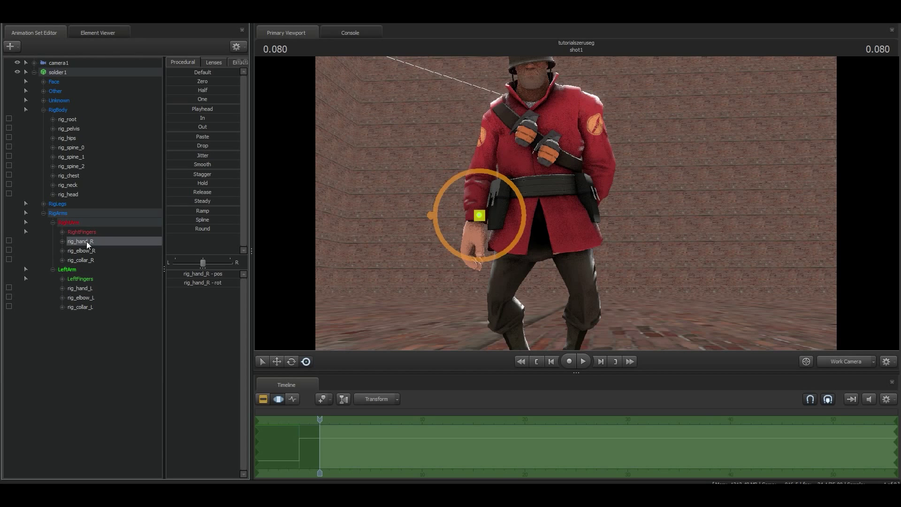
left_click(89, 260)
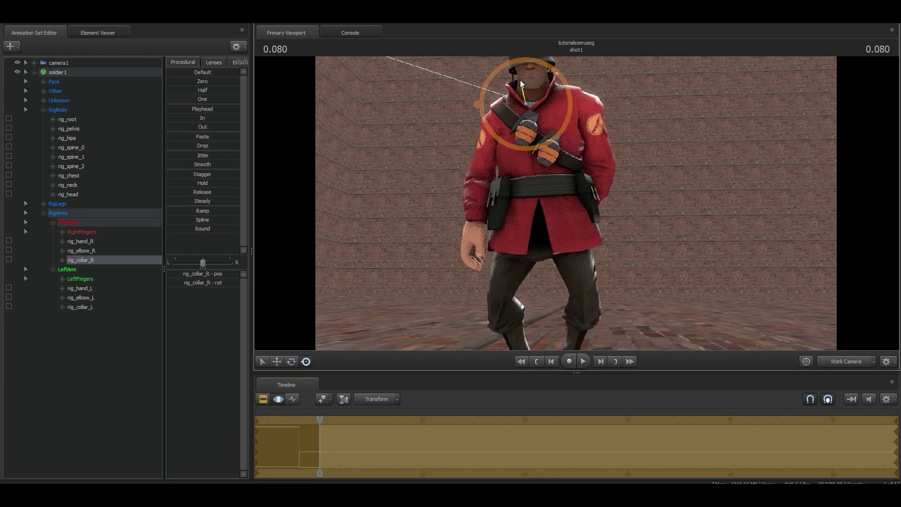
Examine the arm pose from another angle and switch the Primary Viewport from the Work Camera to camera1
left_click_drag(537, 214, 674, 254)
key("w")
key("w")
key("s")
key("w")
left_click(835, 366)
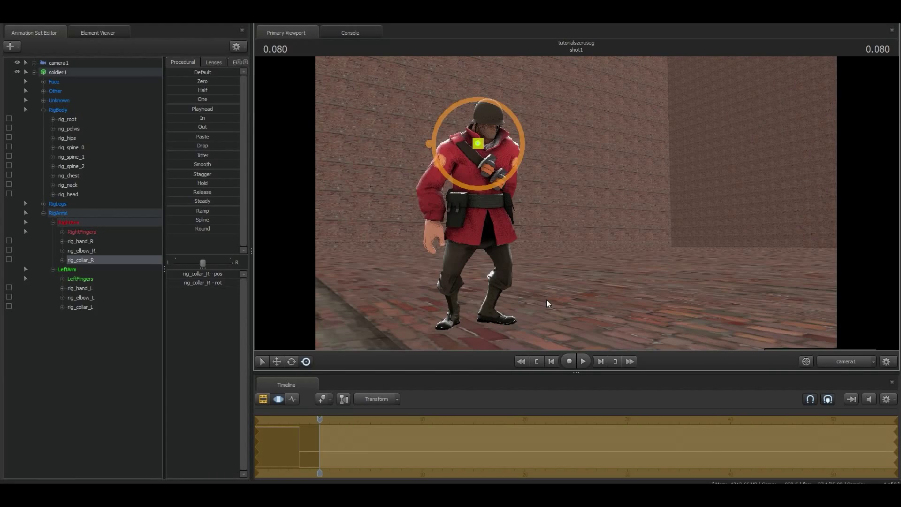
Change the timeline to the Clip Editor and enable lighting in the Primary Viewport
left_click(263, 399)
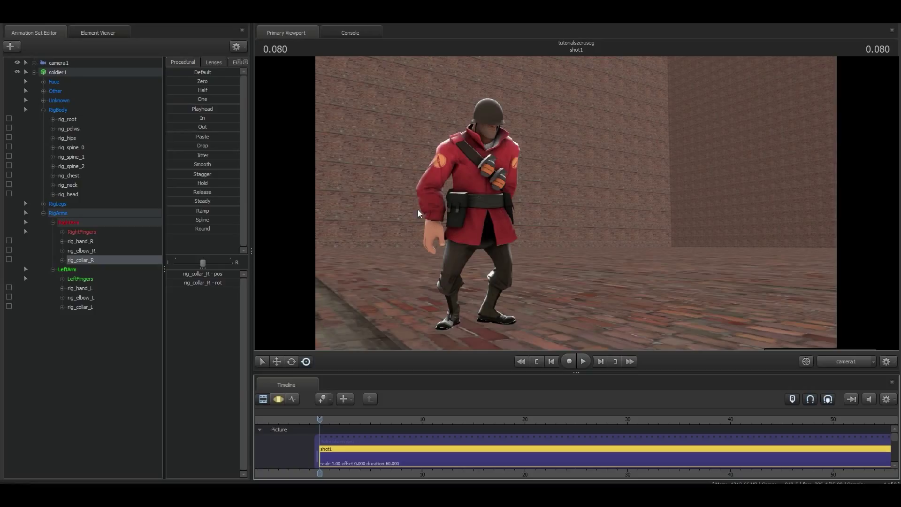
right_click(620, 202)
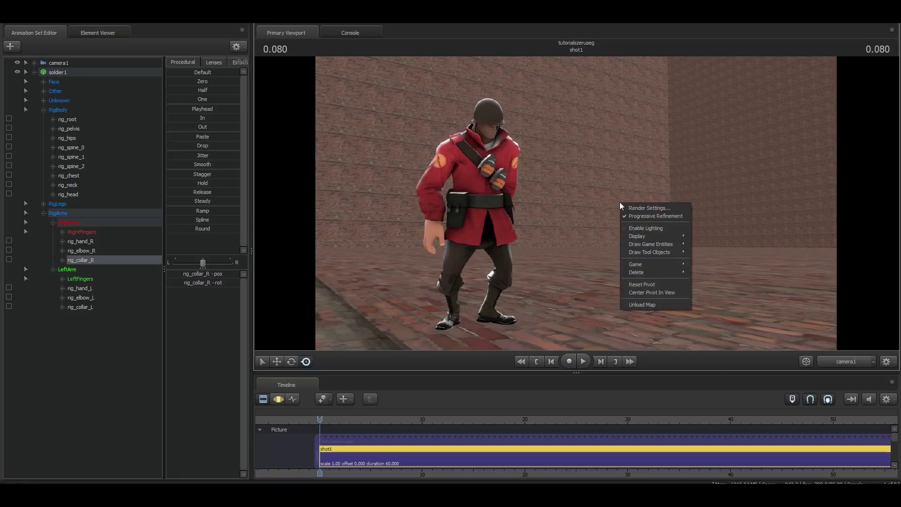
left_click(643, 230)
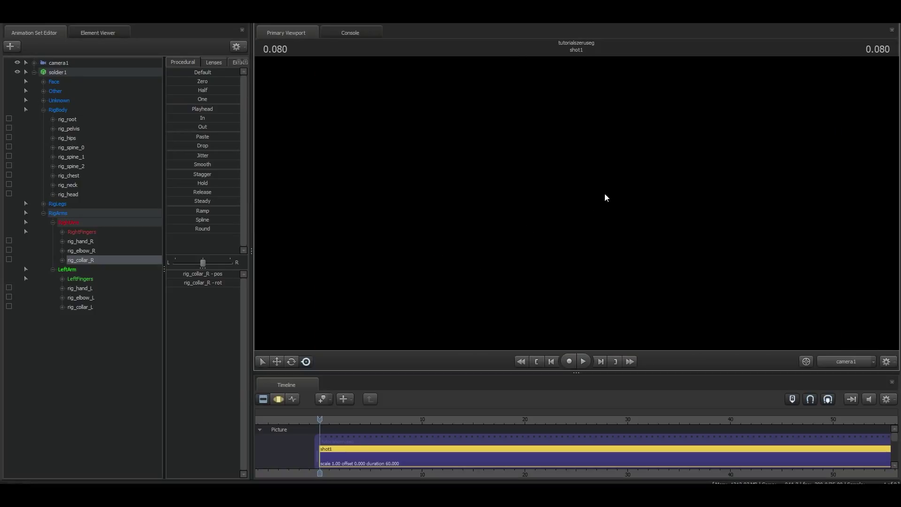
Collapse the soldier1 controls and create an animation set for a new light
left_click(35, 72)
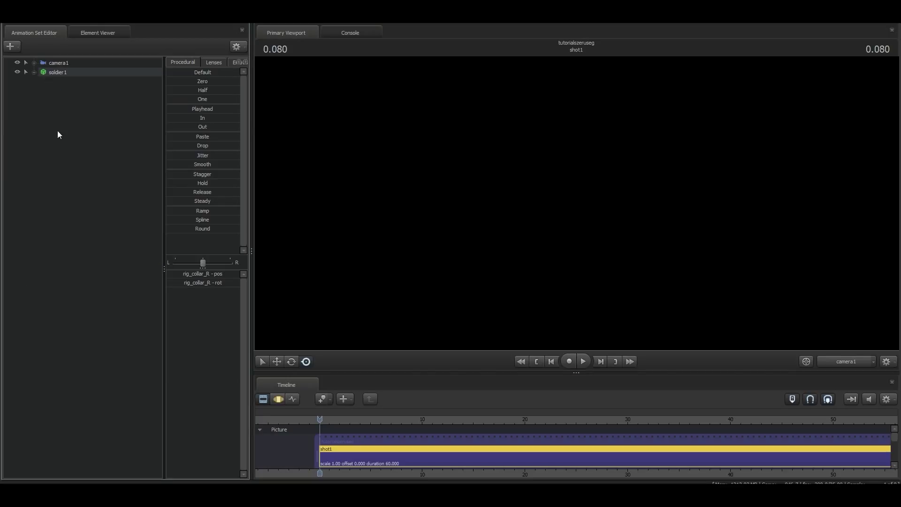
right_click(45, 142)
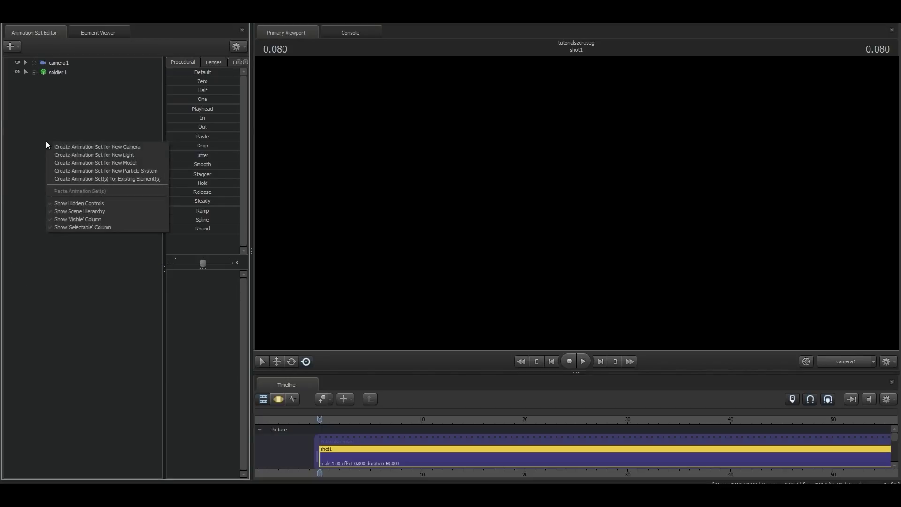
left_click(65, 155)
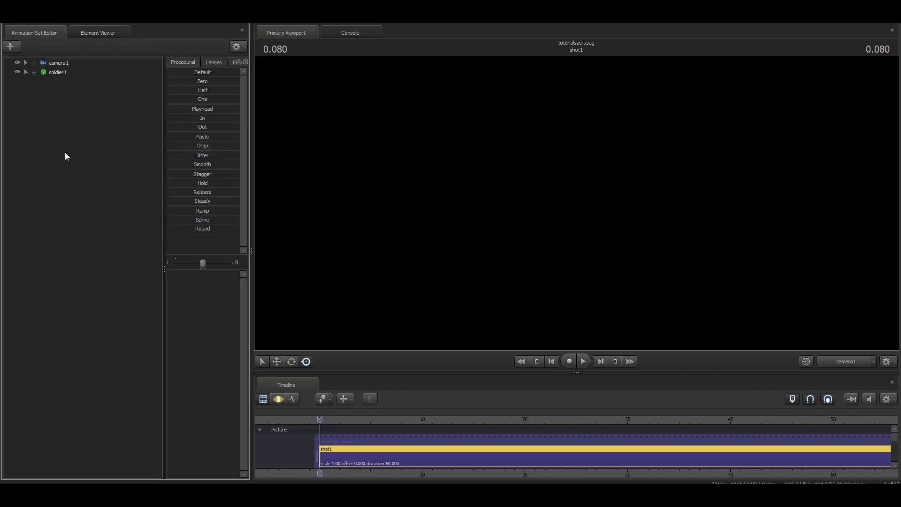
Show the Secondary Viewport beside the primary one, widen it and enlarge the timeline area
left_click(47, 19)
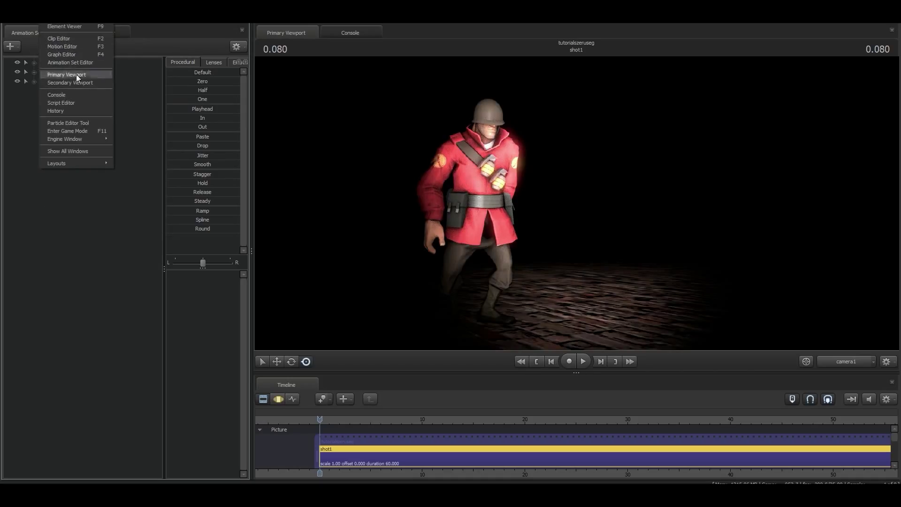
left_click(71, 85)
left_click_drag(383, 196, 598, 200)
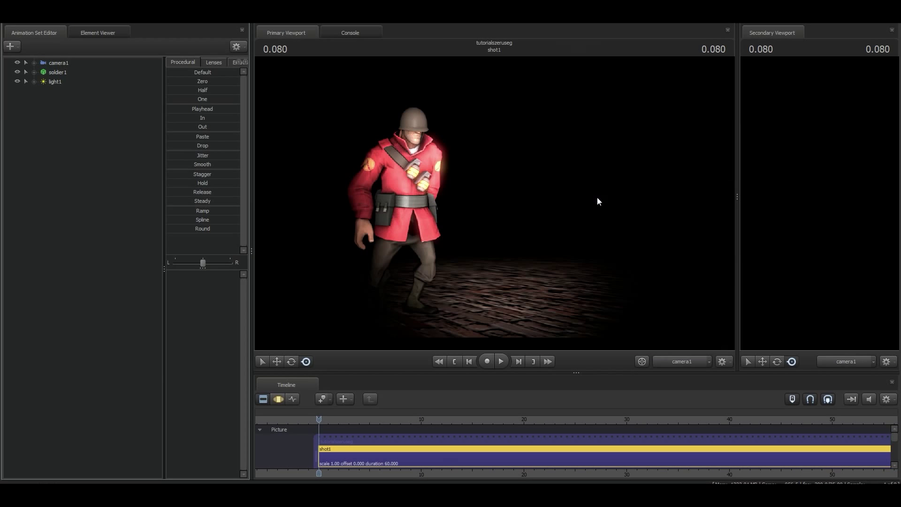
left_click_drag(738, 212, 667, 215)
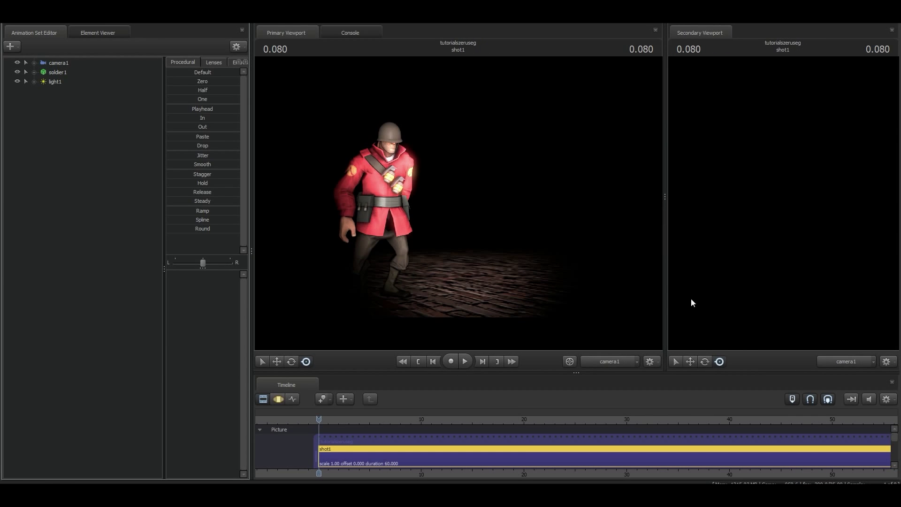
left_click_drag(687, 371, 677, 311)
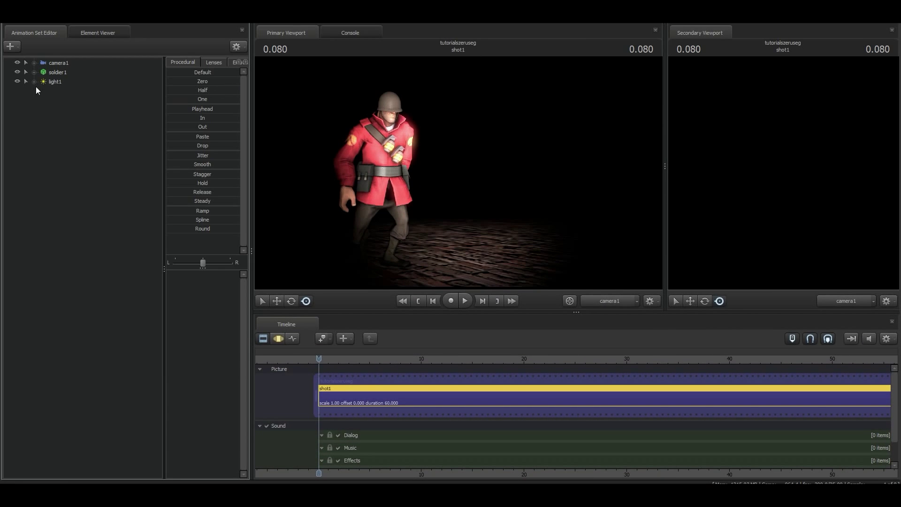
Display light1's view in the Secondary Viewport and reposition the light in the Motion Editor to shine on the soldier and floor
left_click_drag(51, 82, 731, 145)
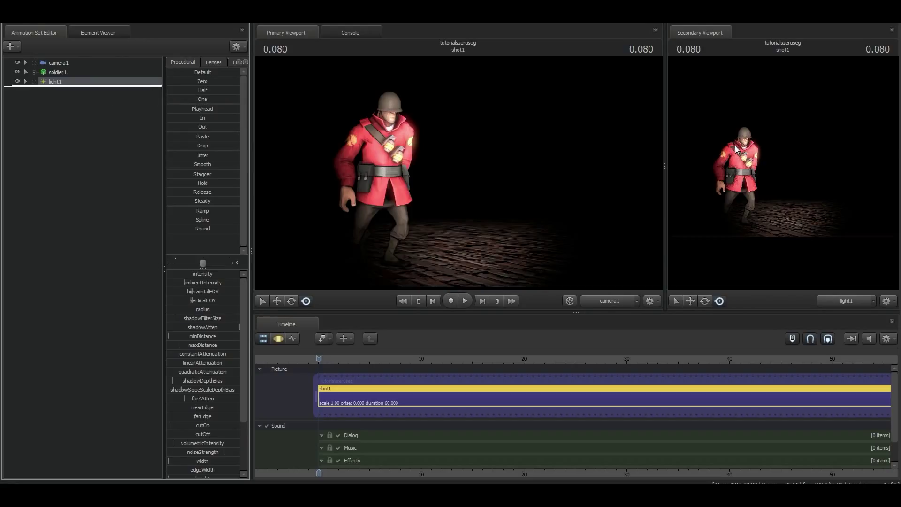
left_click(45, 107)
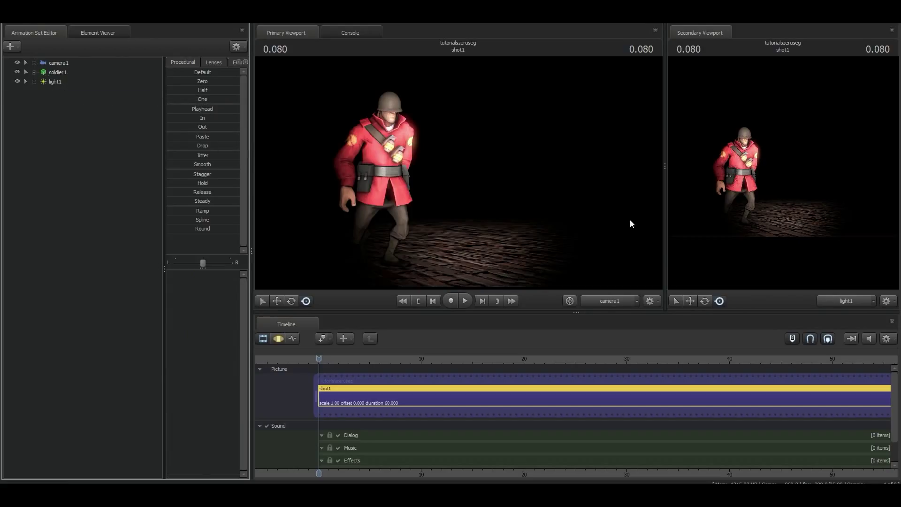
left_click(53, 82)
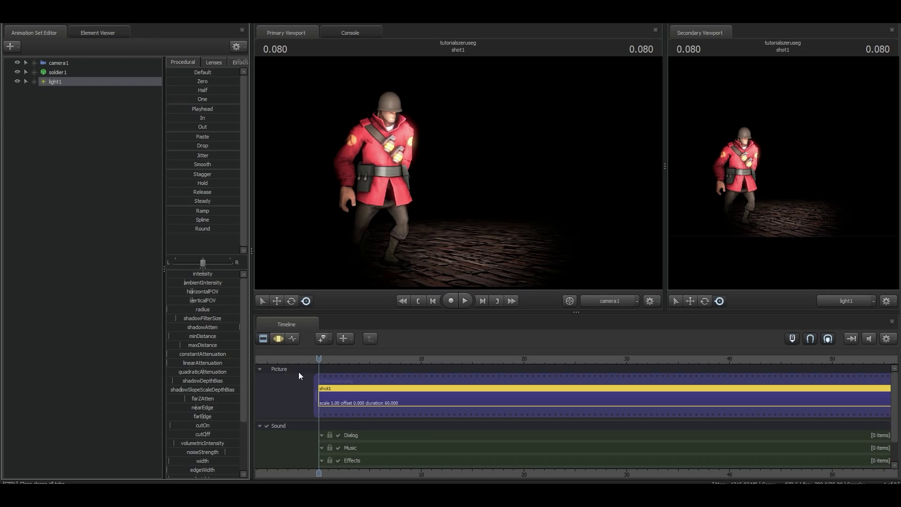
left_click(278, 339)
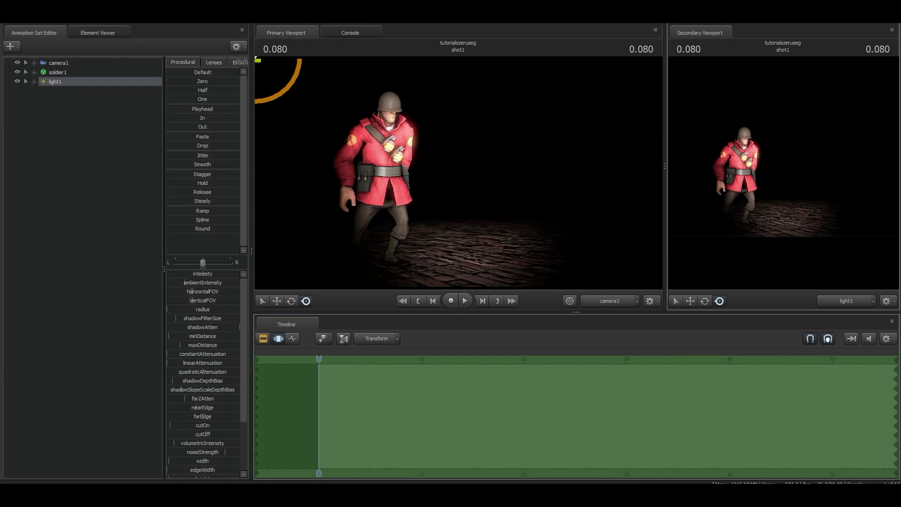
mouse_move(783, 173)
left_mouse_down()
mouse_move(770, 169)
mouse_move(795, 175)
mouse_move(784, 170)
mouse_move(784, 179)
mouse_move(793, 167)
left_mouse_up()
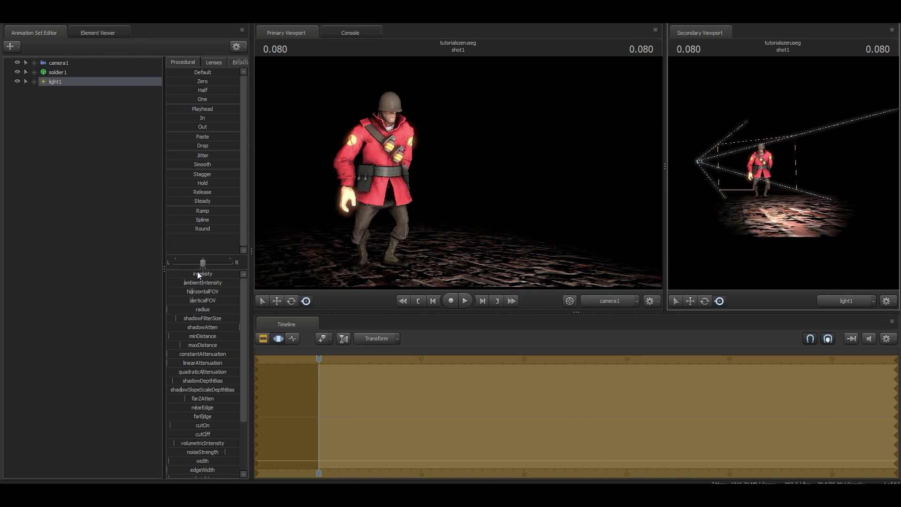
Lower light1's intensity, shadowFilterSize and shadowAtten, and raise its shadowDepthBias and shadowSlopeScaleDepthBias
left_click_drag(197, 274, 174, 275)
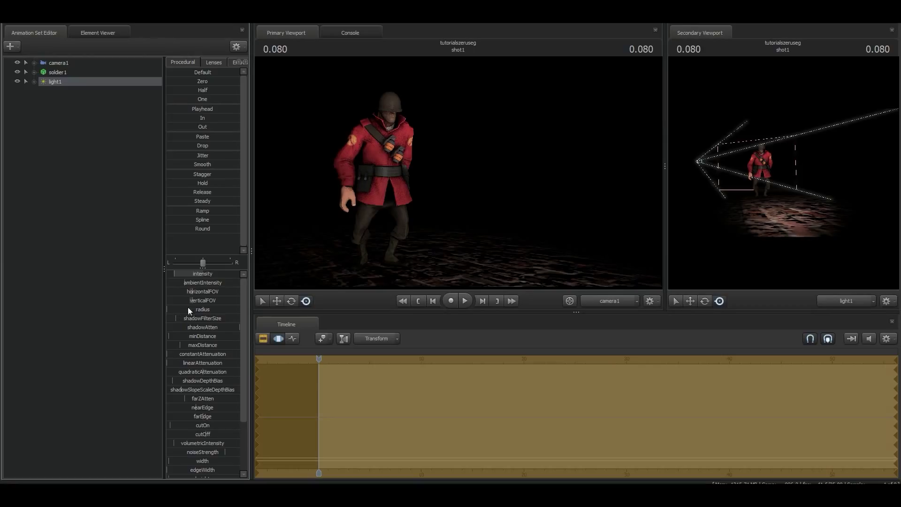
left_click_drag(193, 319, 186, 319)
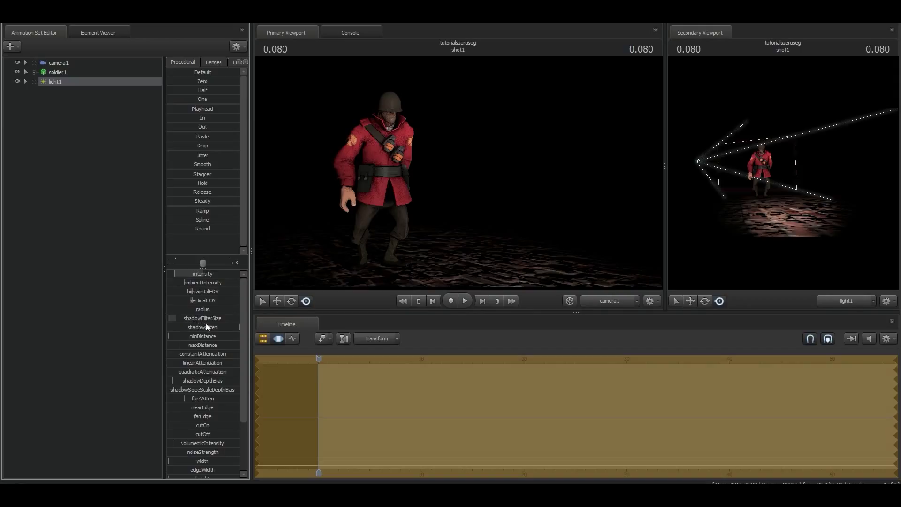
mouse_move(216, 325)
left_mouse_down()
mouse_move(173, 326)
mouse_move(162, 347)
left_mouse_up()
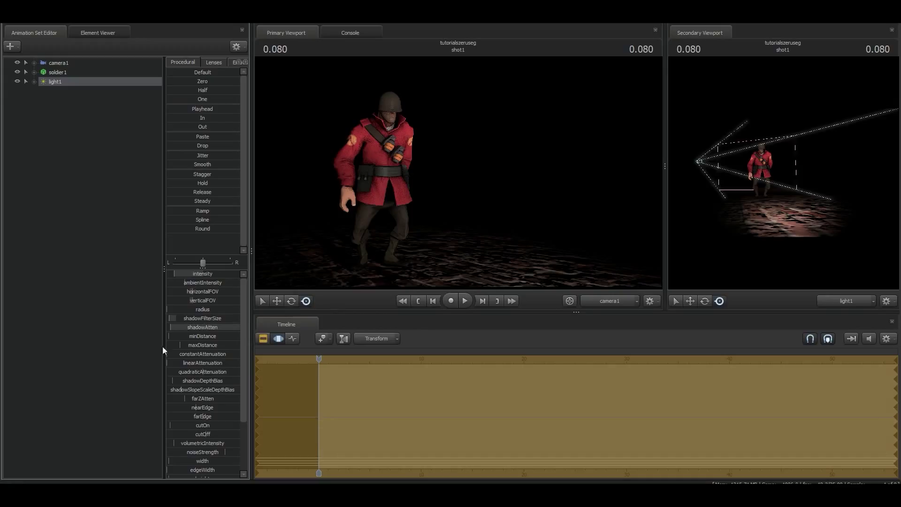
left_click_drag(188, 380, 234, 390)
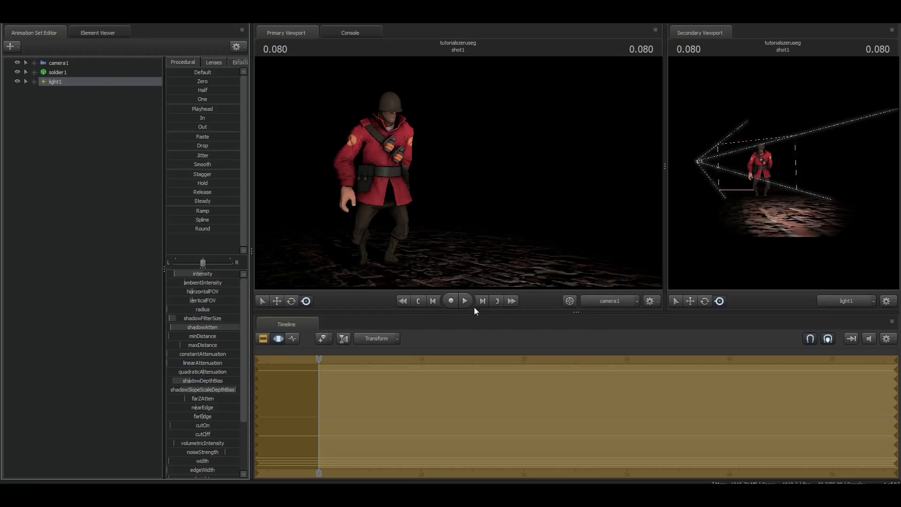
In the Clip Editor, open the progressive refinement settings, disable Motion Blur and set the Depth Of Field samples to 128 (override)
left_click(262, 340)
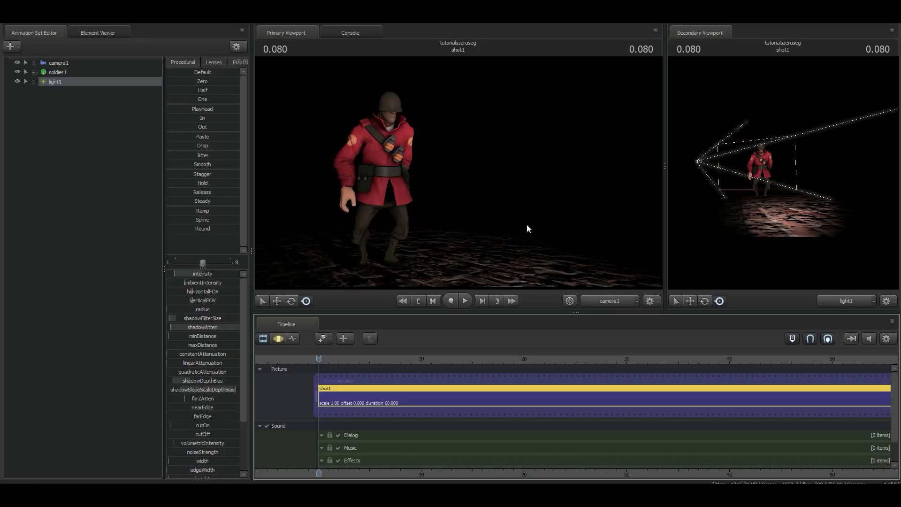
right_click(452, 191)
left_click(459, 194)
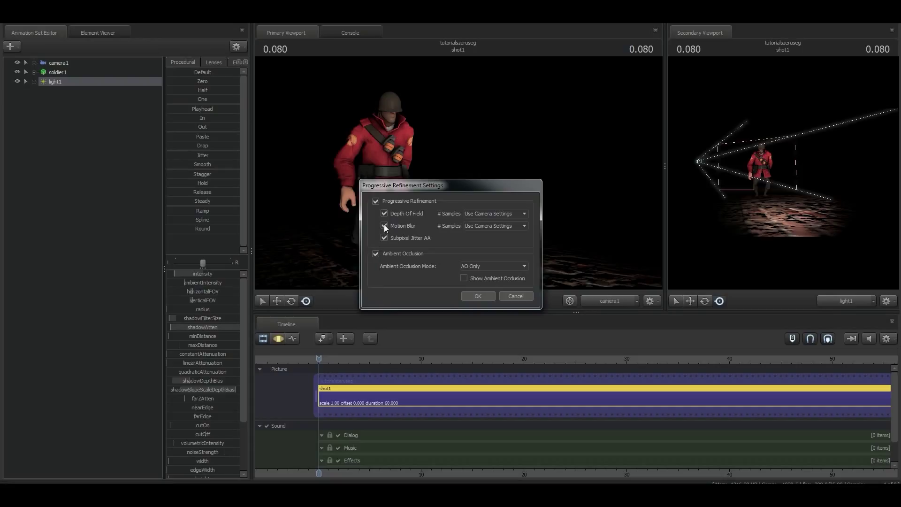
left_click(384, 225)
left_click(484, 211)
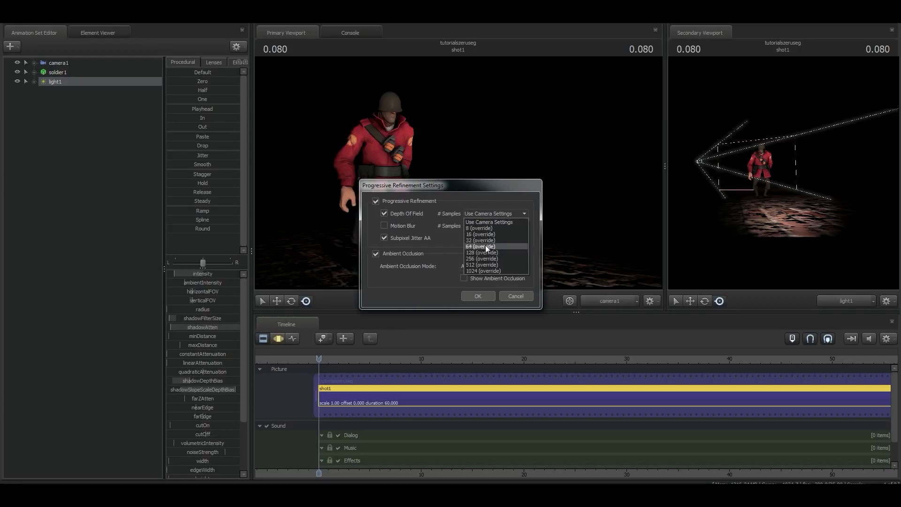
left_click(486, 253)
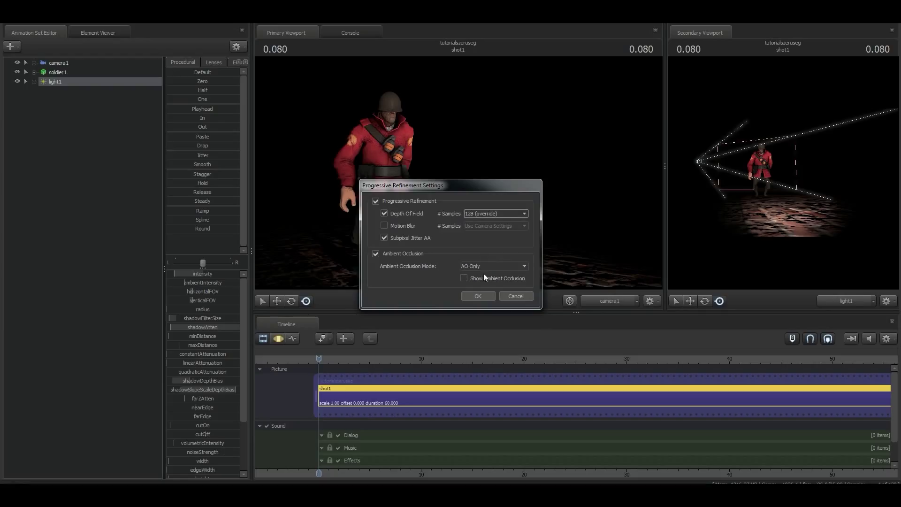
left_click(478, 297)
right_click(465, 161)
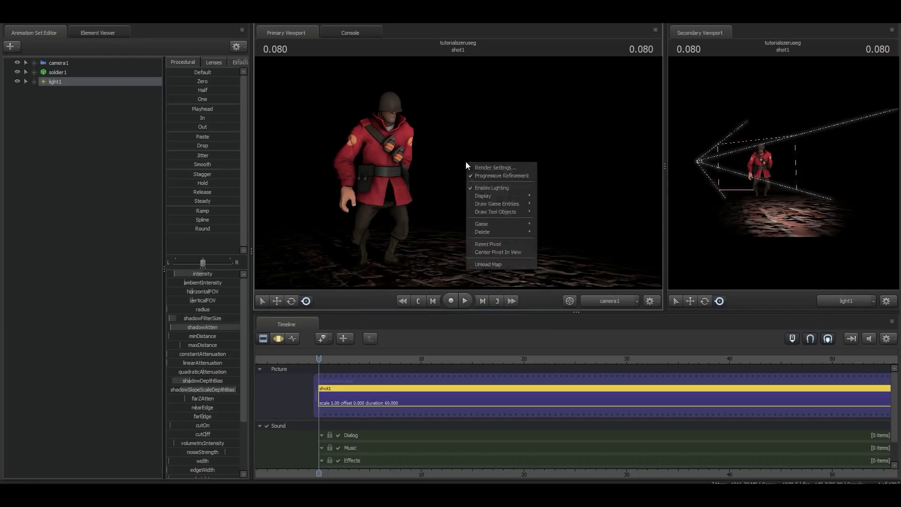
left_click(485, 167)
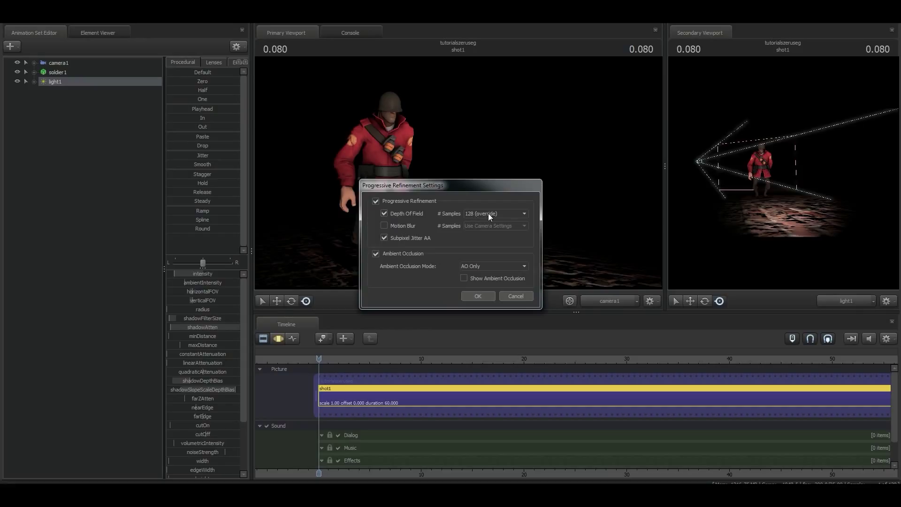
left_click(477, 296)
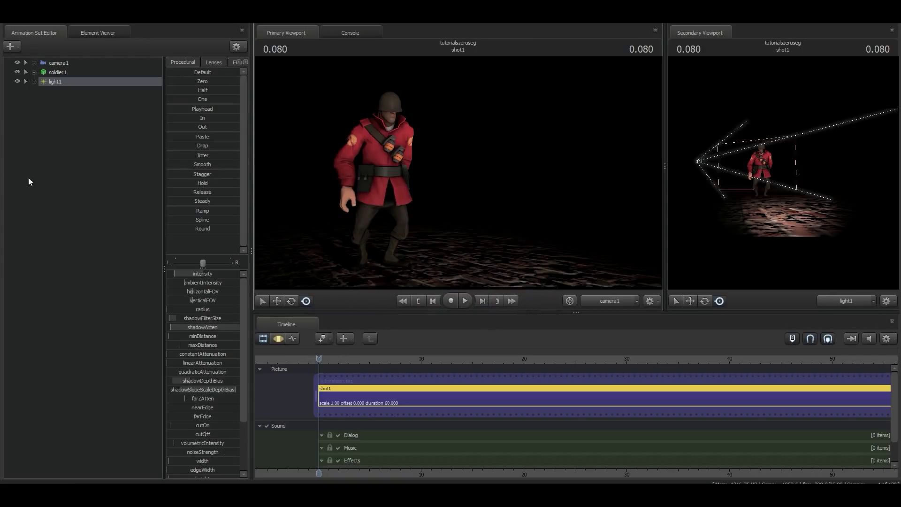
In the Motion Editor, tint light1 reddish by lowering color_red slightly and color_green and color_blue to about half
scroll(194, 324, "down", 3)
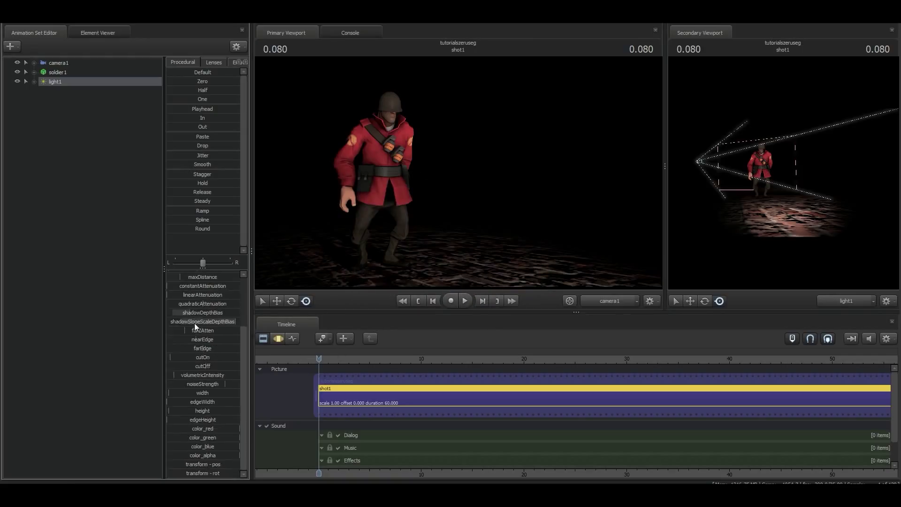
left_click(277, 341)
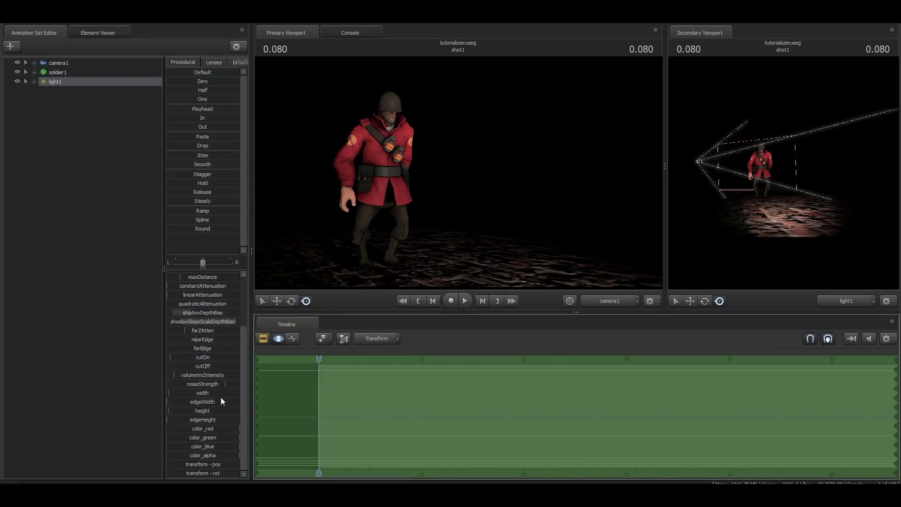
left_click(223, 428)
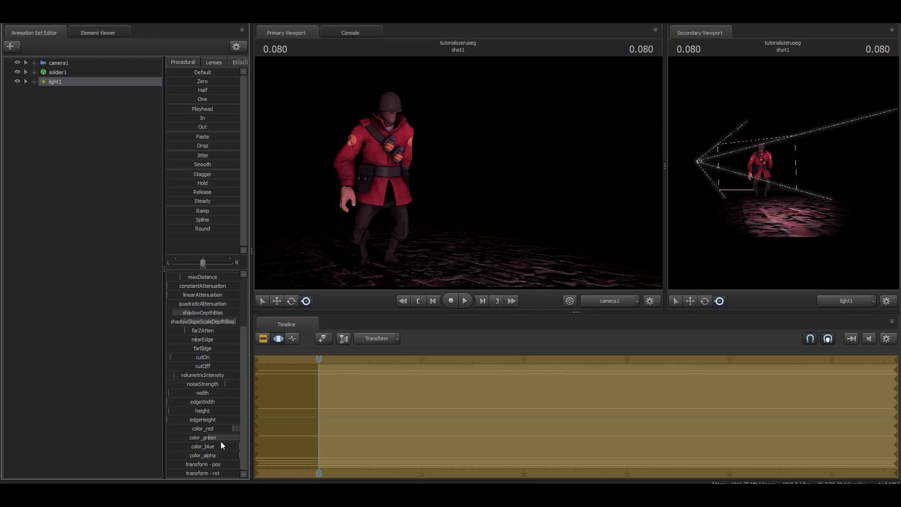
left_click(210, 447)
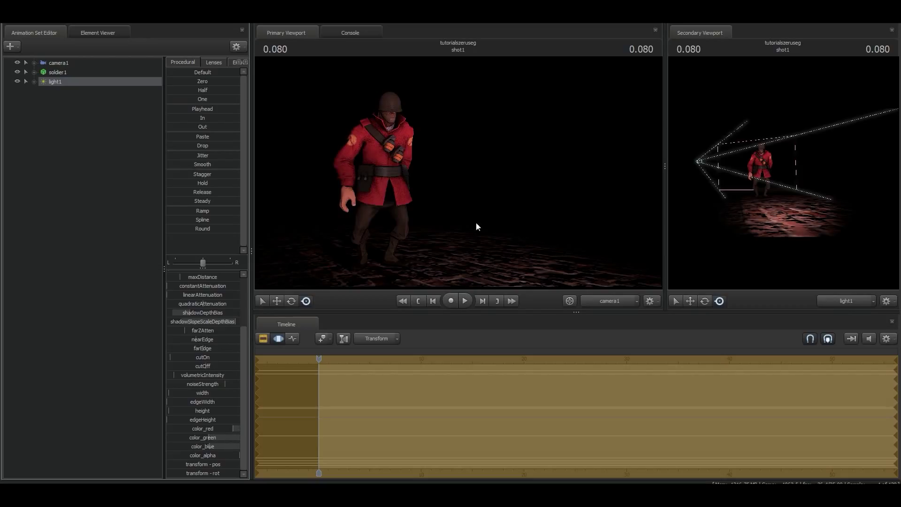
right_click(52, 93)
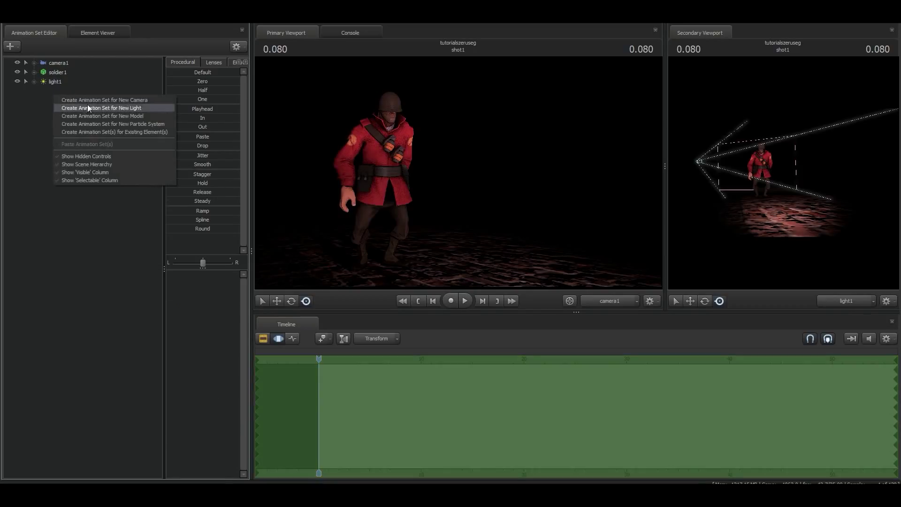
left_click(77, 104)
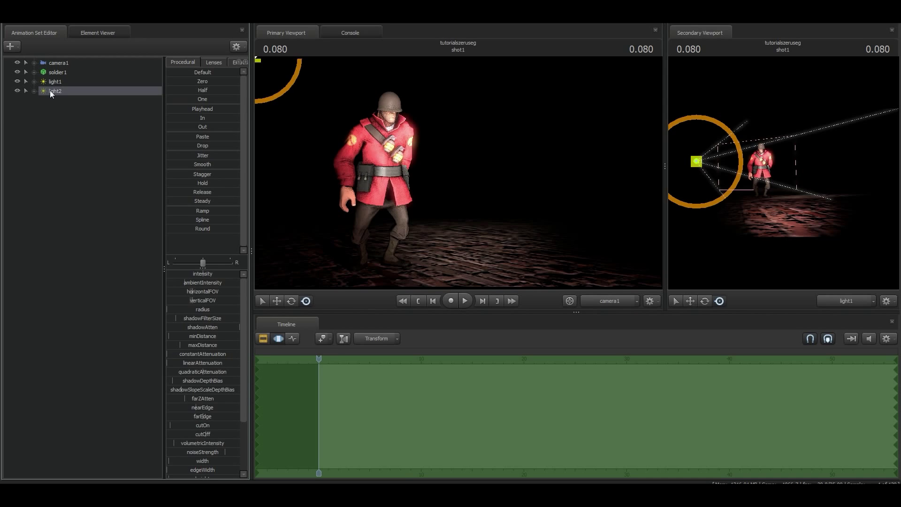
mouse_move(49, 90)
left_mouse_down()
mouse_move(433, 141)
mouse_move(63, 89)
left_mouse_up()
right_click(63, 89)
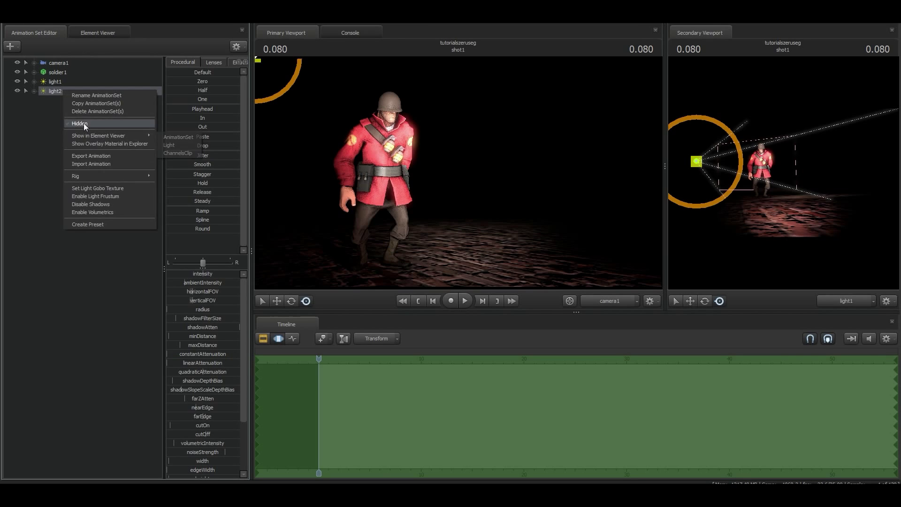
left_click(81, 118)
Copy the light1 animation set and paste the copy into the Animation Set Editor
left_click(56, 82)
right_click(55, 82)
right_click(54, 109)
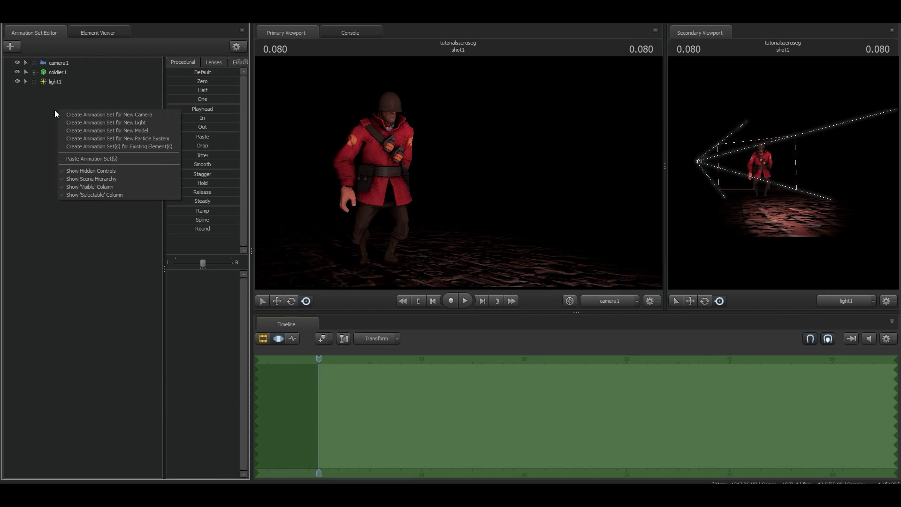
left_click(85, 159)
Display light2's view in the Secondary Viewport, reposition it to shine on the soldier's arm and side, and lower its intensity
left_click(39, 94)
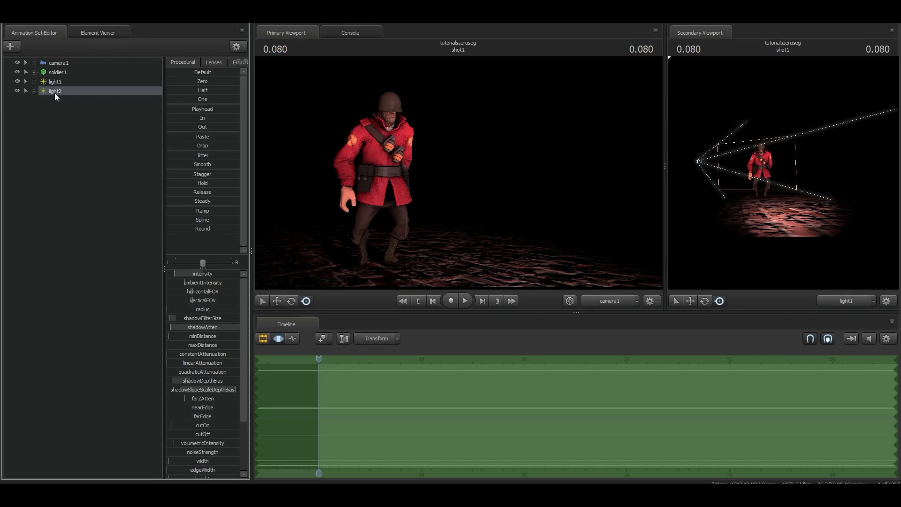
left_click_drag(54, 93, 693, 163)
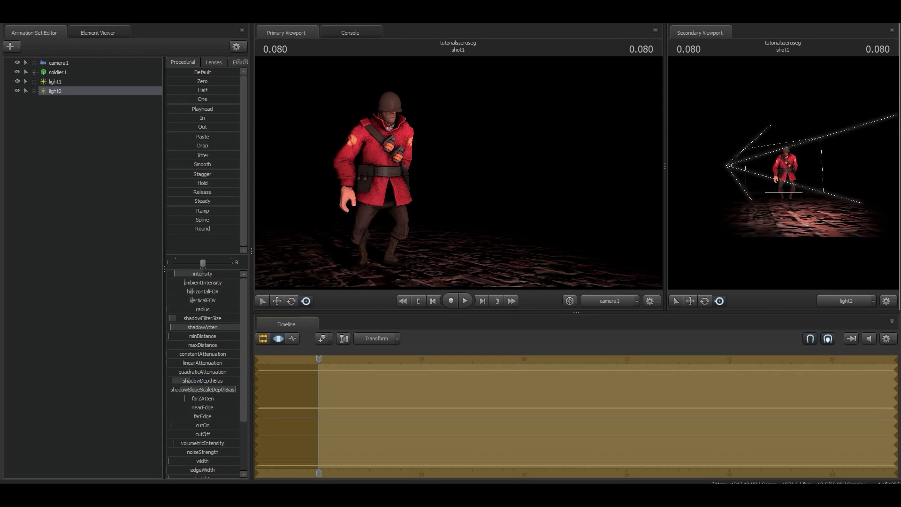
key("w")
mouse_move(783, 173)
left_mouse_down()
mouse_move(817, 176)
mouse_move(781, 167)
mouse_move(775, 193)
mouse_move(779, 158)
mouse_move(795, 160)
left_mouse_up()
key("s")
key("w")
key("a")
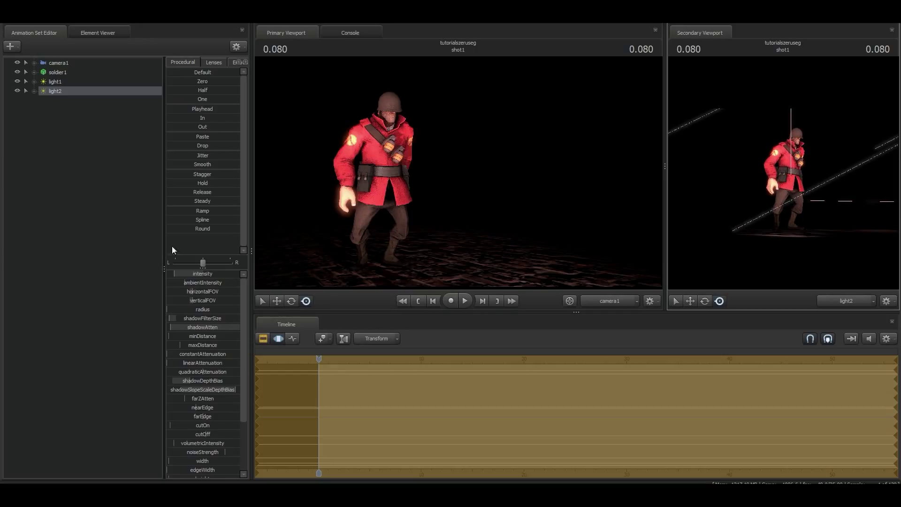
left_click_drag(755, 192, 755, 191)
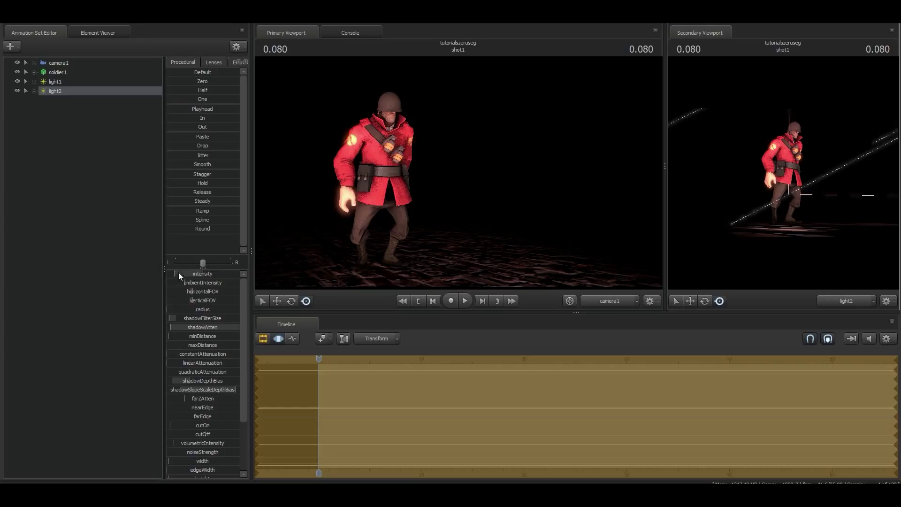
left_click_drag(178, 268, 172, 276)
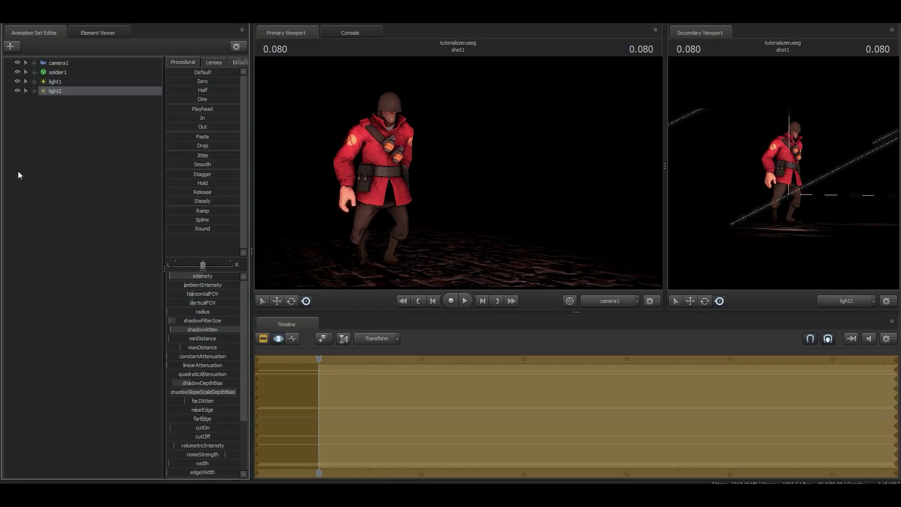
Create an animation set for a new light and position it through the Secondary Viewport to shine on the soldier's back and floor
right_click(47, 109)
left_click(79, 123)
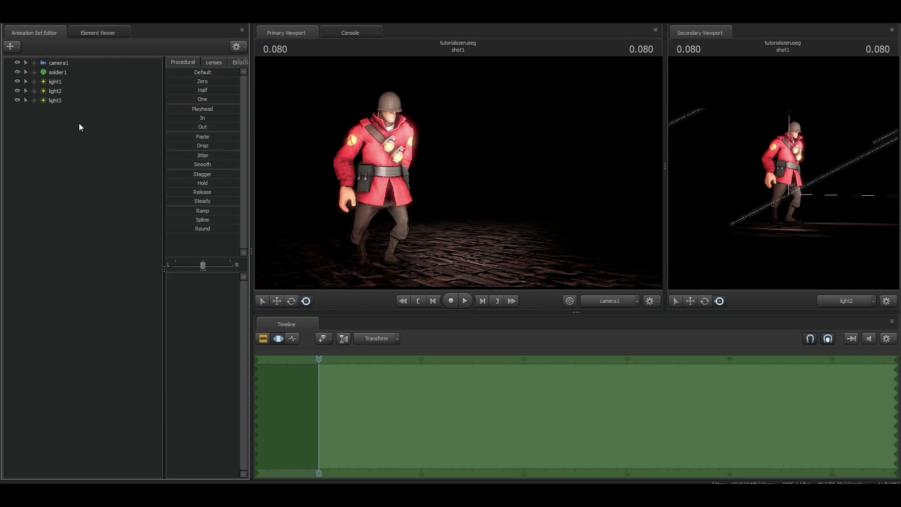
left_click(53, 99)
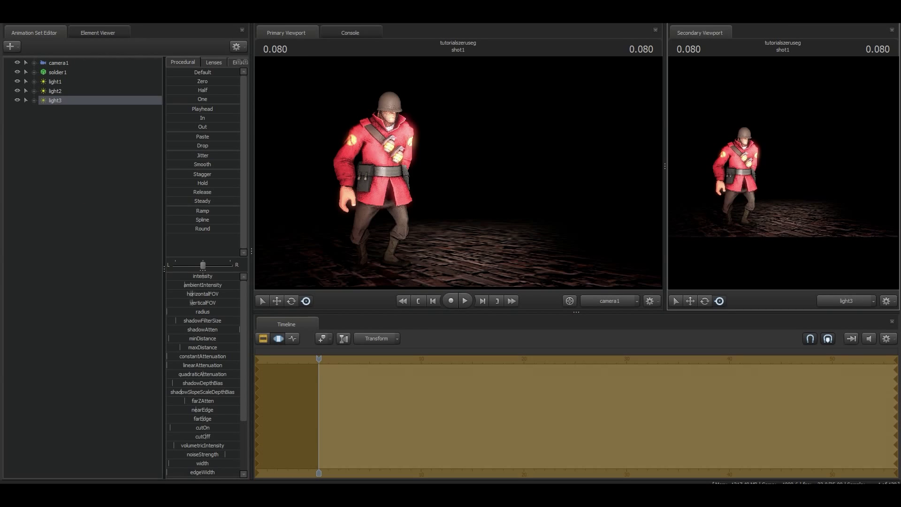
mouse_move(783, 173)
left_mouse_down()
mouse_move(774, 172)
mouse_move(822, 173)
mouse_move(777, 169)
mouse_move(794, 168)
mouse_move(790, 185)
left_mouse_up()
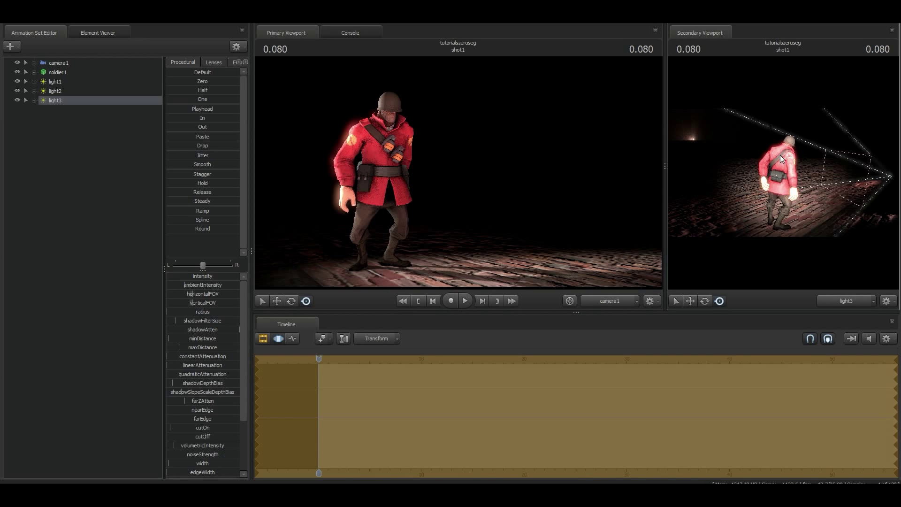
left_click_drag(790, 184, 777, 183)
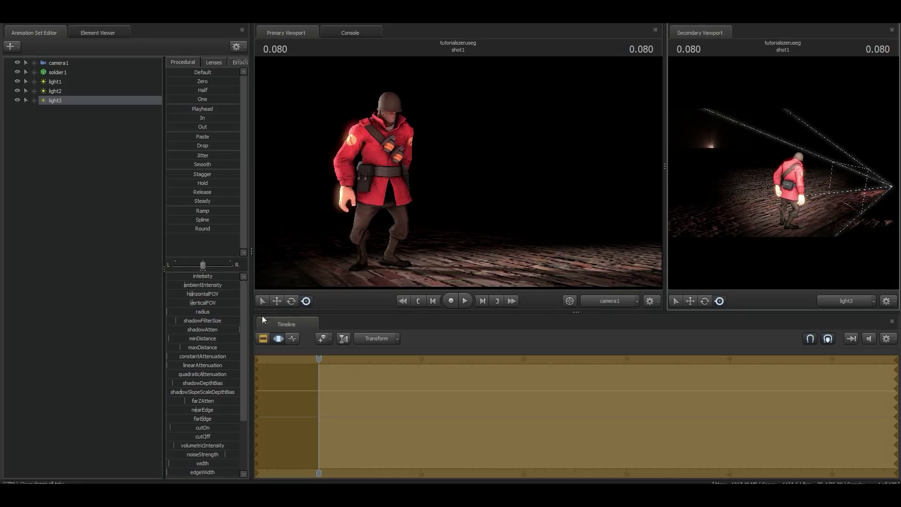
left_click_drag(674, 218, 675, 218)
Raise camera1's SSAOBias, SSAOStrength and SSAORadius
left_click(53, 63)
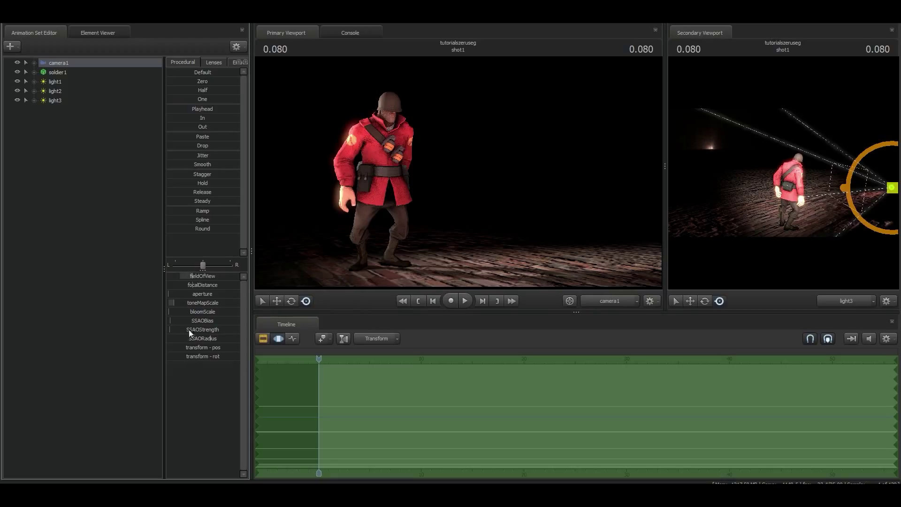
mouse_move(198, 322)
left_mouse_down()
mouse_move(229, 321)
mouse_move(206, 331)
mouse_move(247, 338)
mouse_move(204, 321)
left_mouse_up()
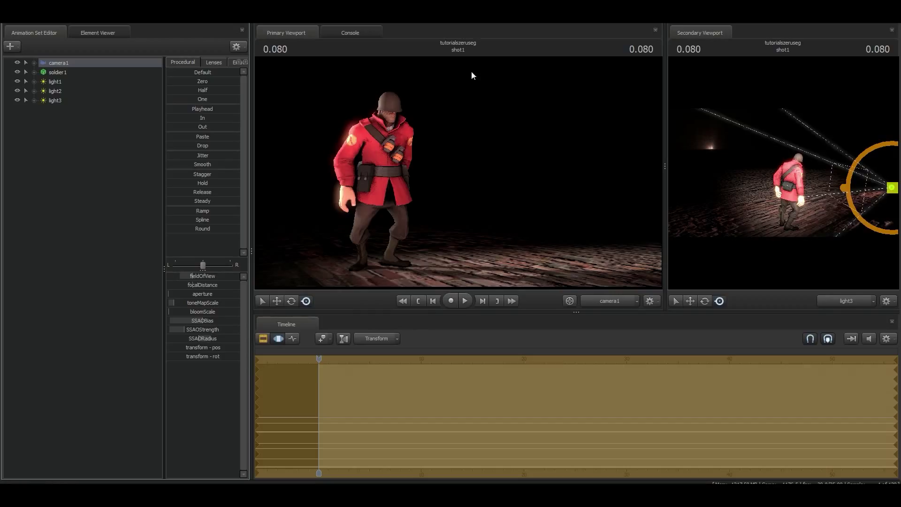
Return to the Clip Editor, close the Secondary Viewport and enlarge the Primary Viewport by shrinking the timeline area
left_click(267, 338)
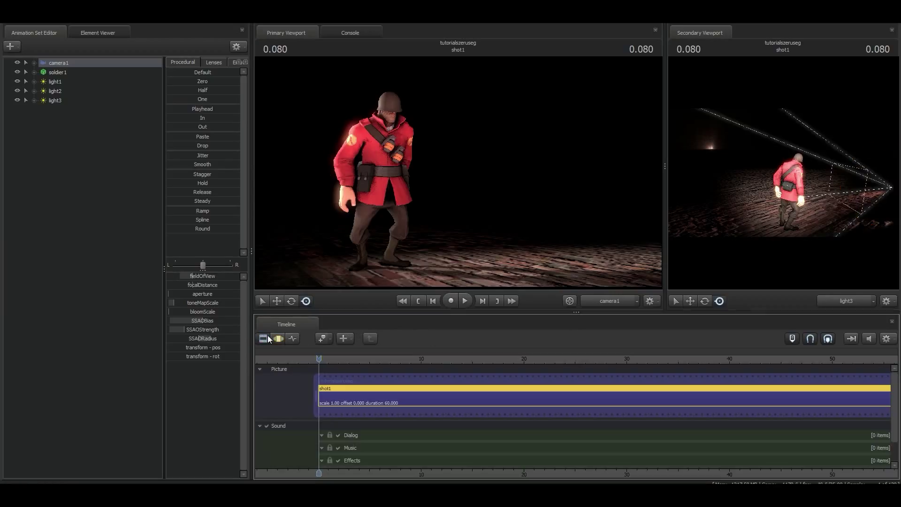
left_click(892, 30)
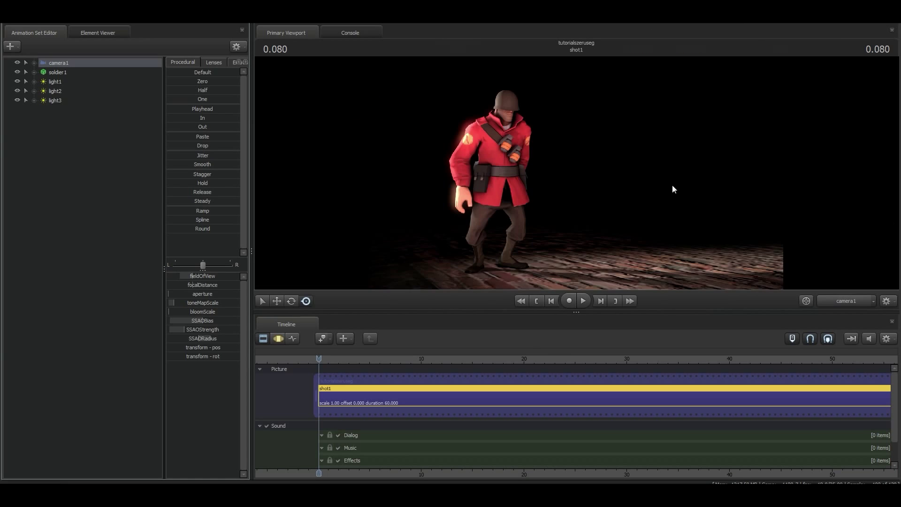
left_click_drag(590, 309, 586, 421)
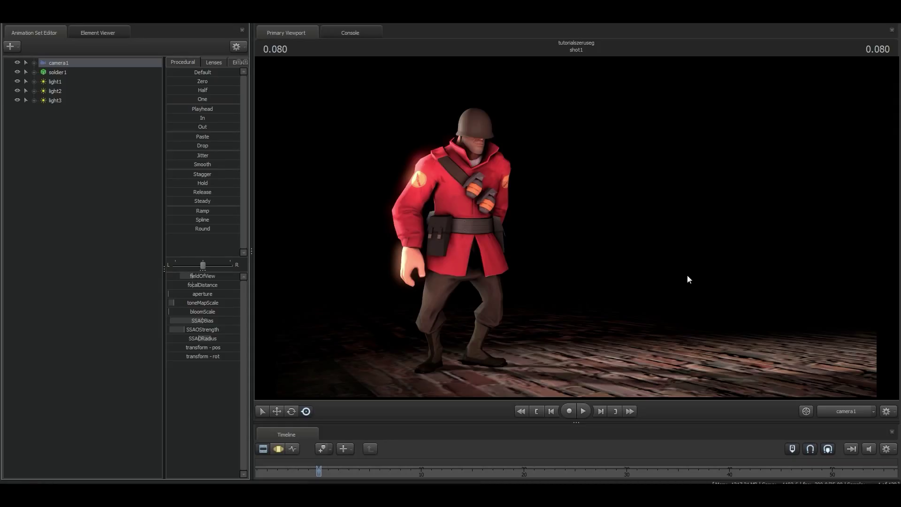
Create an animation set for another new light and show the Secondary Viewport beside the primary one
right_click(69, 161)
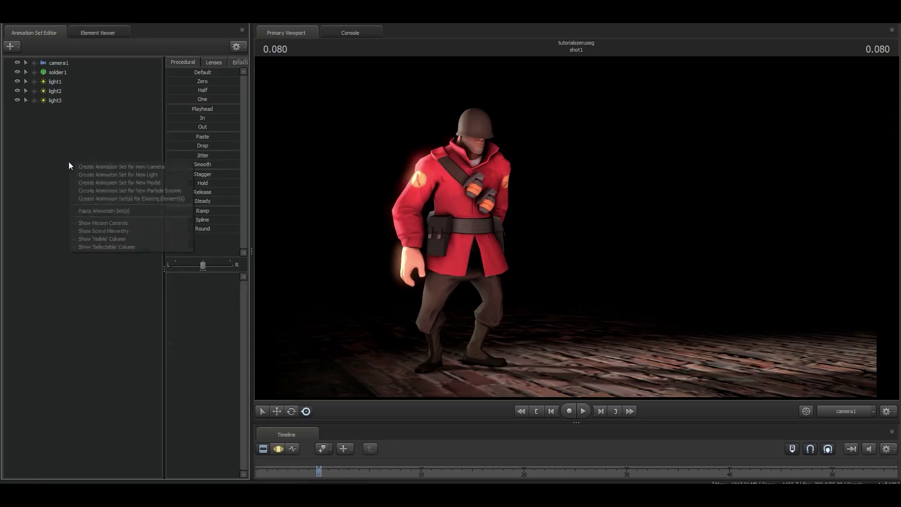
left_click(135, 175)
left_click(56, 23)
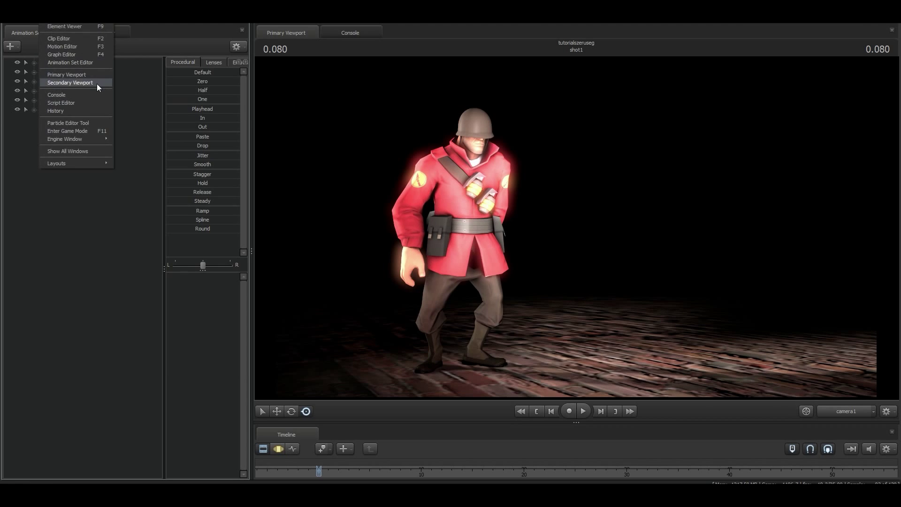
left_click(97, 83)
left_click_drag(371, 196, 606, 219)
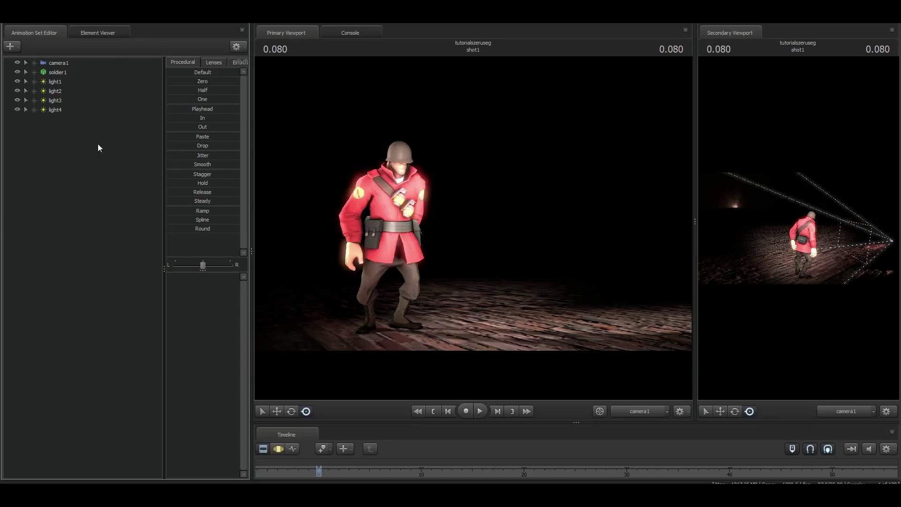
Show light4's view in the Secondary Viewport and dismiss the invalid manipulation warning
left_click_drag(69, 110, 811, 266)
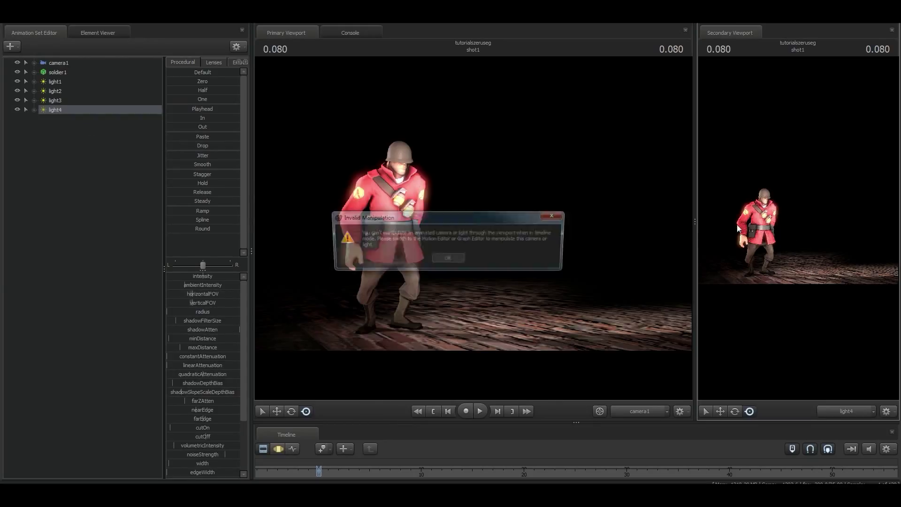
left_click(482, 258)
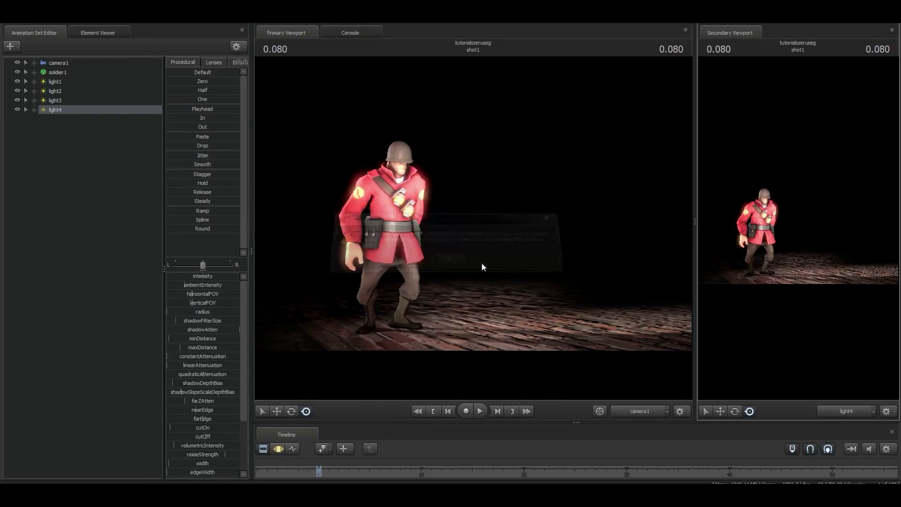
Tint light3 blue by lowering its color_red and color_green in the Motion Editor, and return to the Clip Editor
left_click(56, 100)
left_click(263, 449)
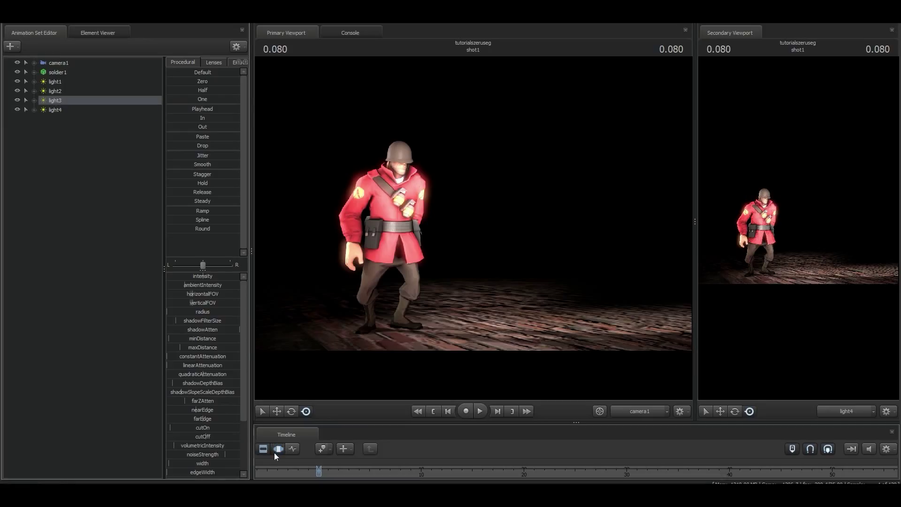
scroll(232, 387, "down", 3)
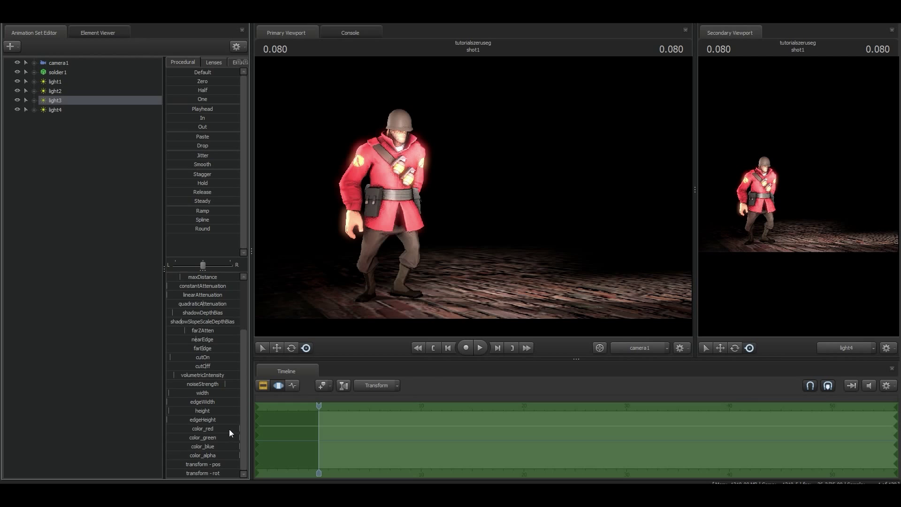
left_click_drag(229, 429, 183, 437)
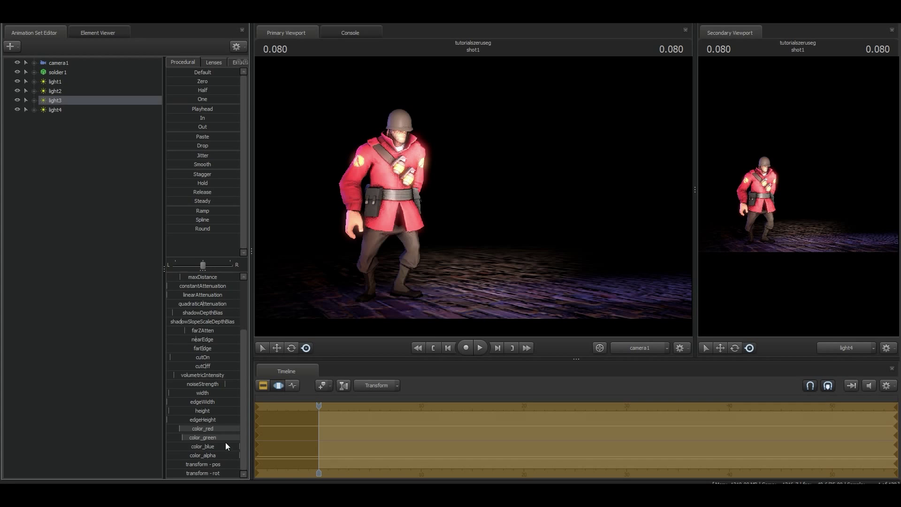
left_click(258, 389)
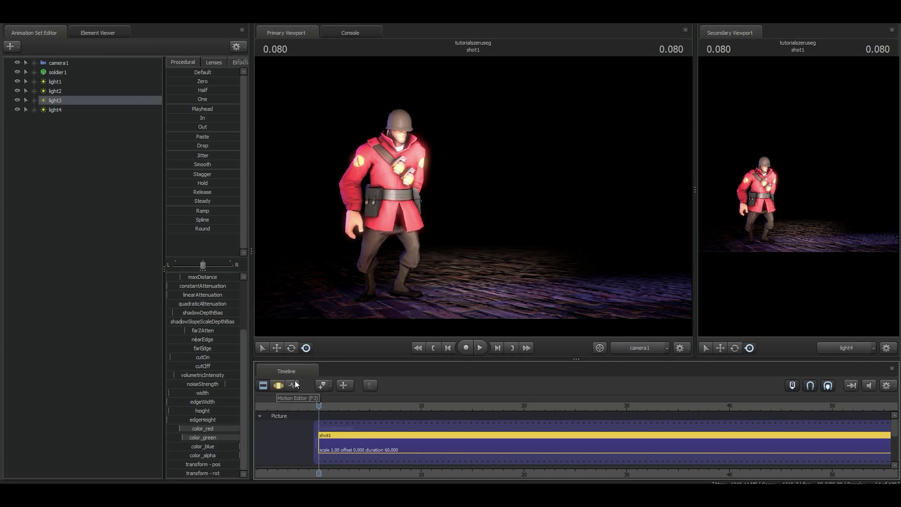
Position light4 through the Secondary Viewport in the Motion Editor to shine on the floor behind the soldier
left_click_drag(50, 111, 742, 181)
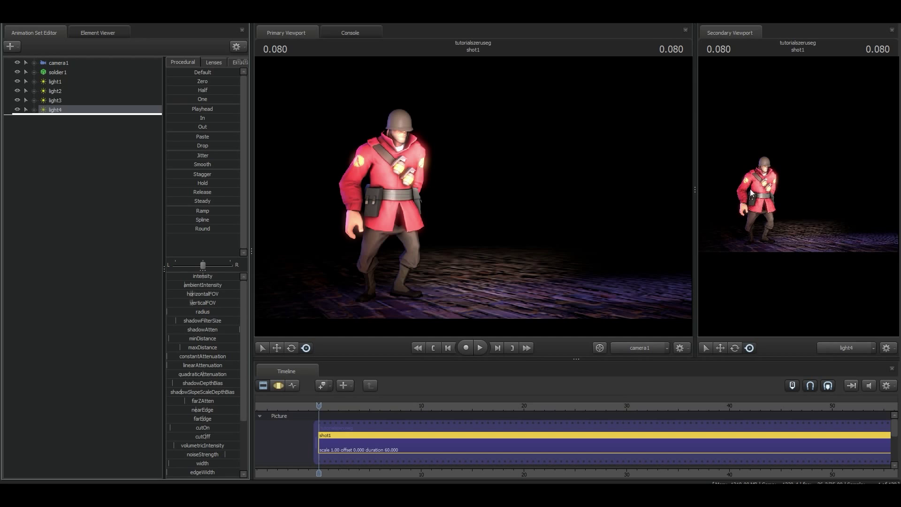
left_click(785, 181)
key("Return")
left_click(277, 387)
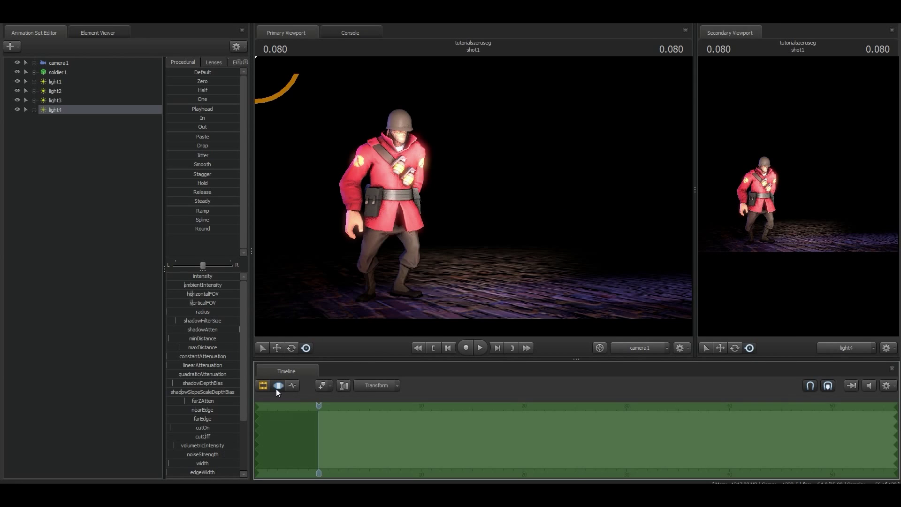
key("w")
mouse_move(799, 196)
left_mouse_down()
mouse_move(770, 193)
mouse_move(775, 206)
mouse_move(794, 202)
left_mouse_up()
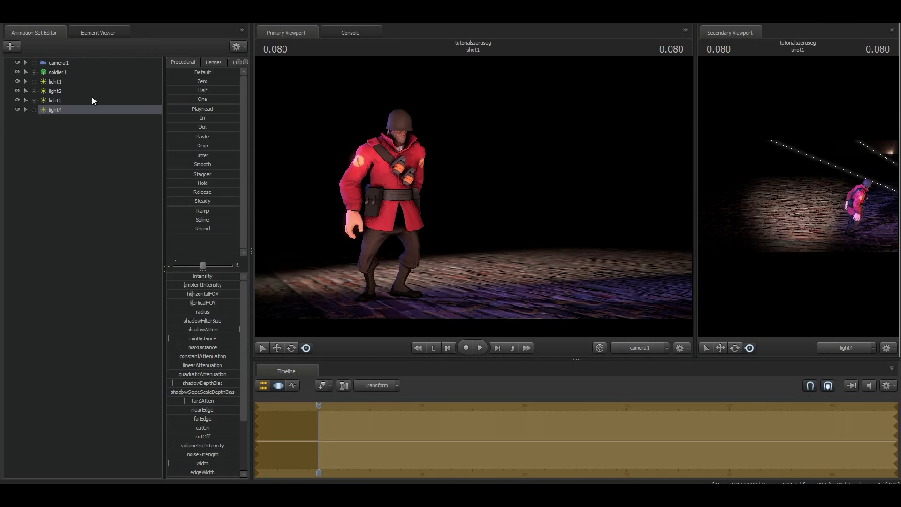
Enable volumetrics on light4 and reposition it through the Secondary Viewport so its haze fills the background behind the soldier
right_click(74, 110)
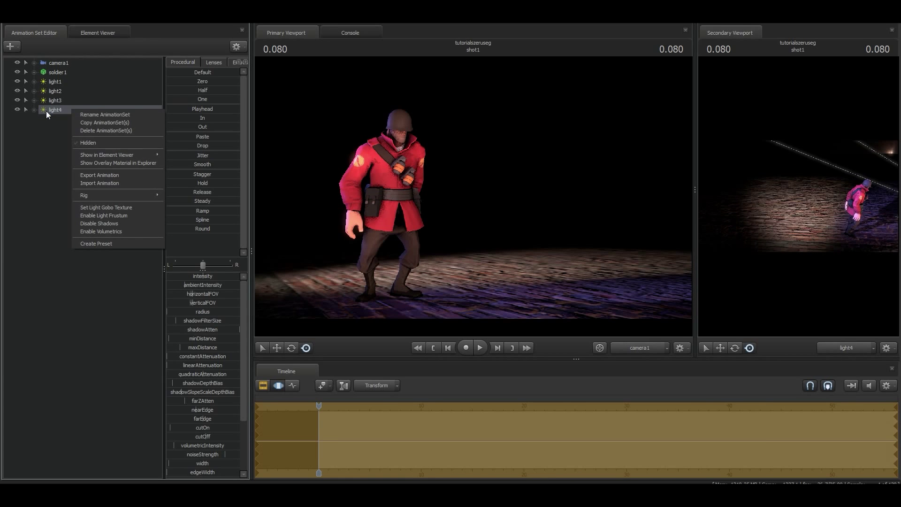
left_click(109, 232)
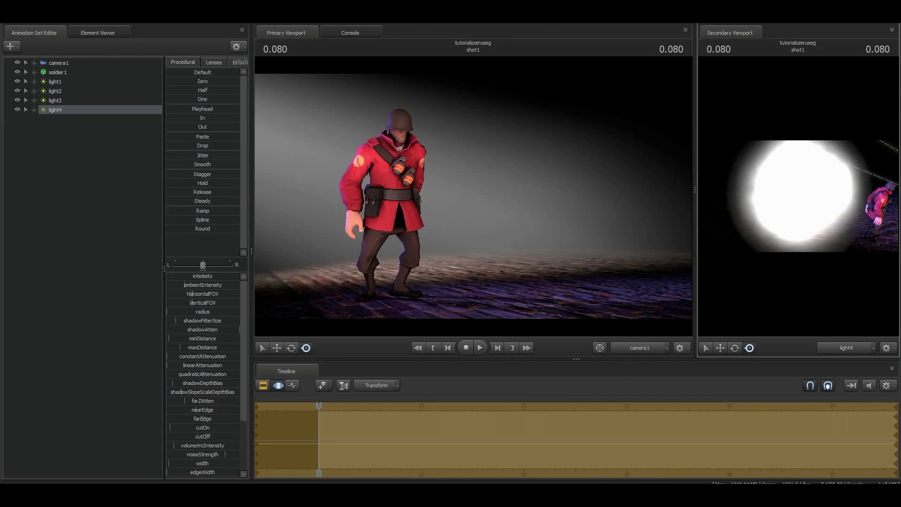
left_click_drag(799, 196, 196, 334)
key("s")
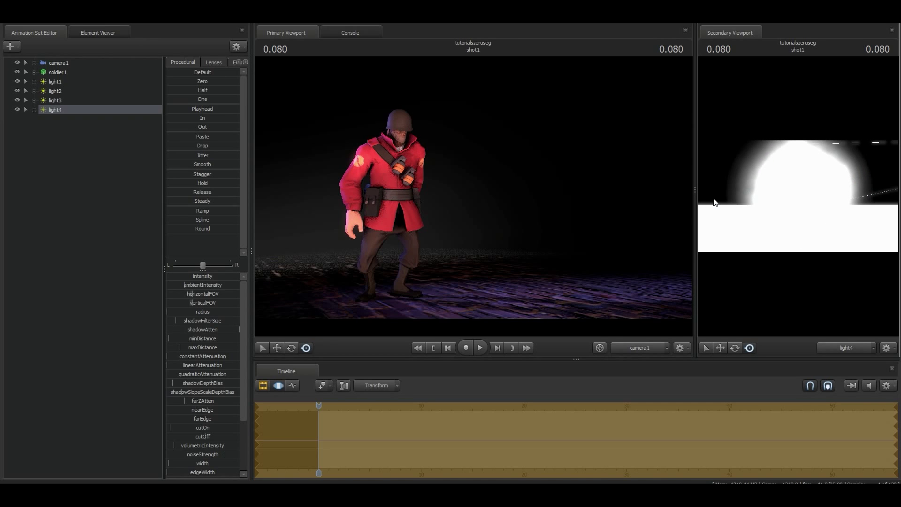
key("ctrl+z")
mouse_move(799, 193)
left_mouse_down()
mouse_move(813, 181)
mouse_move(802, 186)
mouse_move(815, 189)
left_mouse_up()
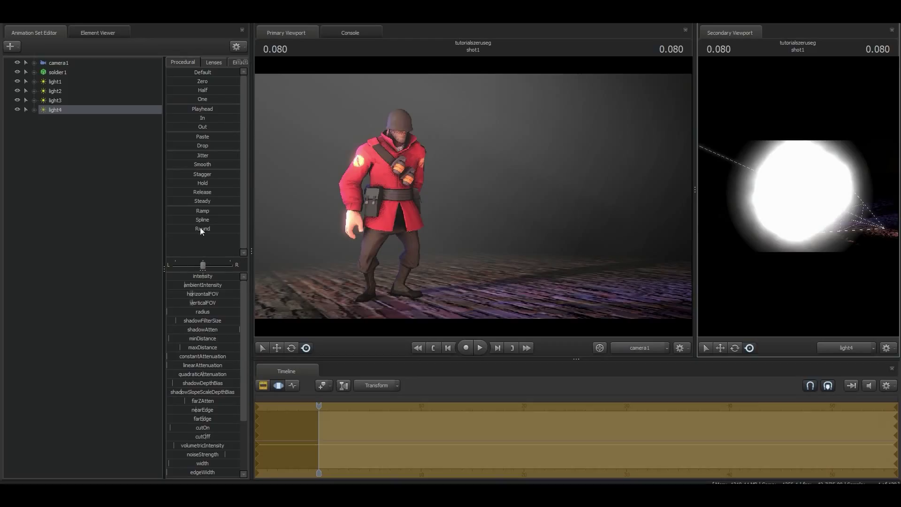
Lower light4's color_green, color_blue, shadowFilterSize and shadowAtten, and raise its shadowDepthBias and shadowSlopeScaleDepthBias
scroll(236, 356, "down", 3)
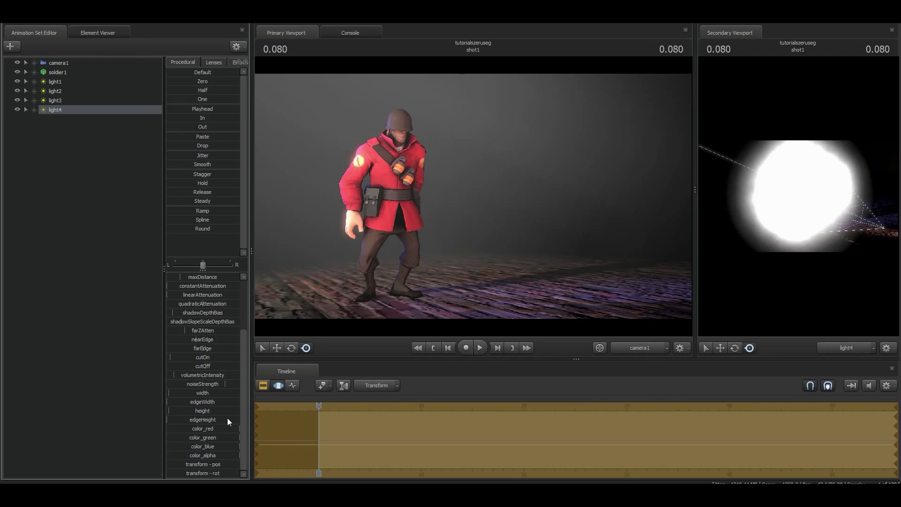
mouse_move(225, 433)
left_mouse_down()
mouse_move(190, 443)
mouse_move(230, 446)
mouse_move(186, 446)
mouse_move(187, 437)
left_mouse_up()
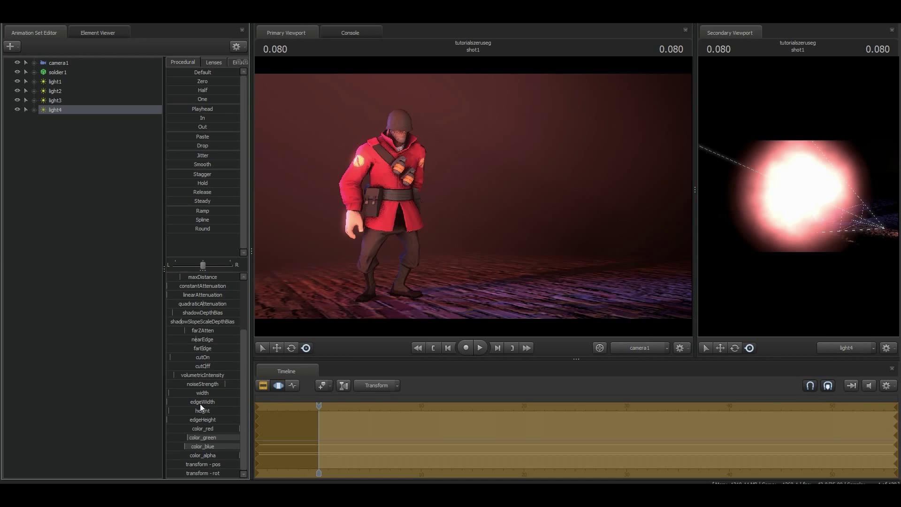
scroll(200, 404, "up", 3)
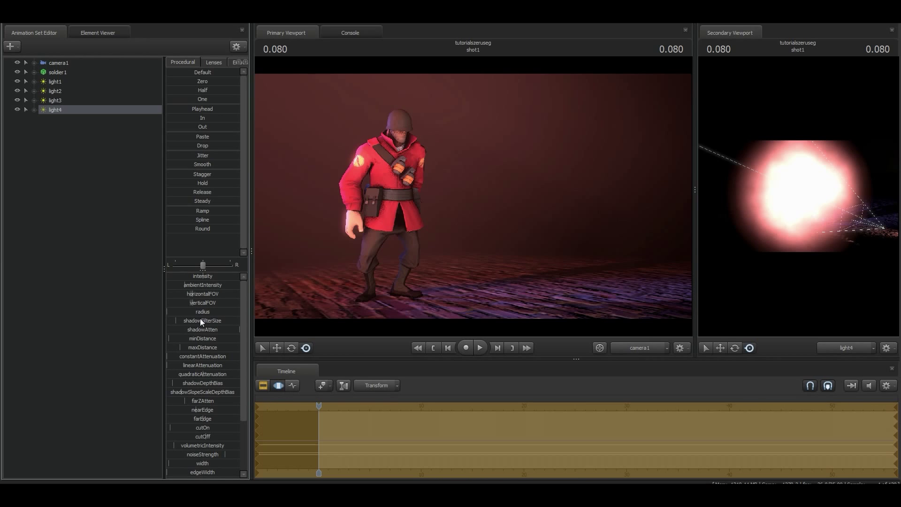
left_click_drag(198, 321, 178, 330)
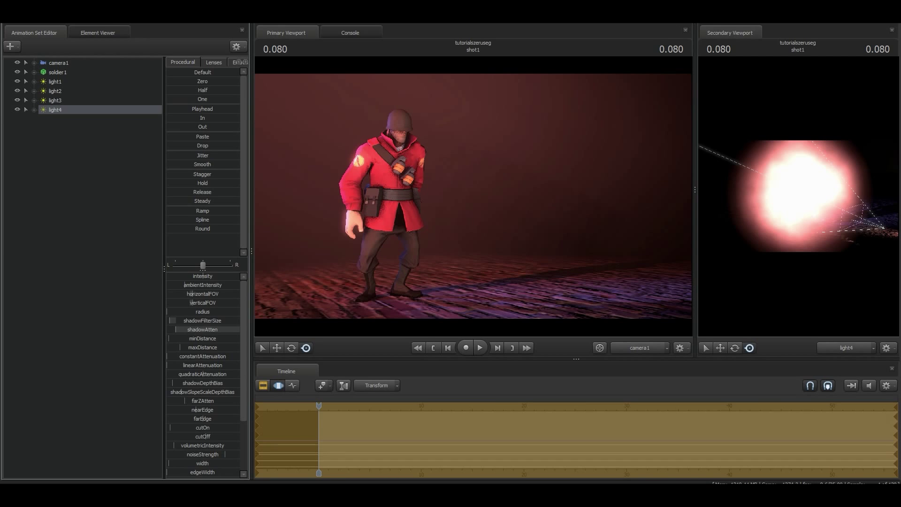
scroll(175, 393, "down", 1)
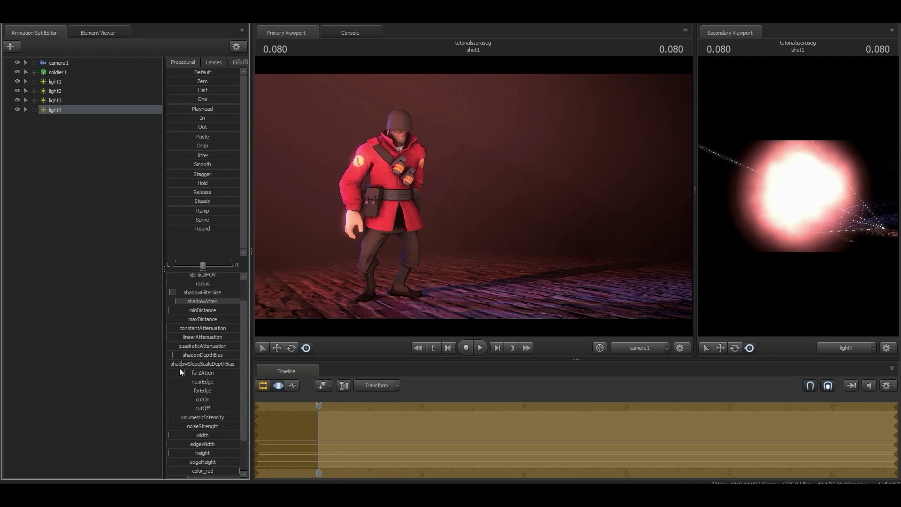
mouse_move(186, 354)
left_mouse_down()
mouse_move(194, 364)
mouse_move(231, 364)
left_mouse_up()
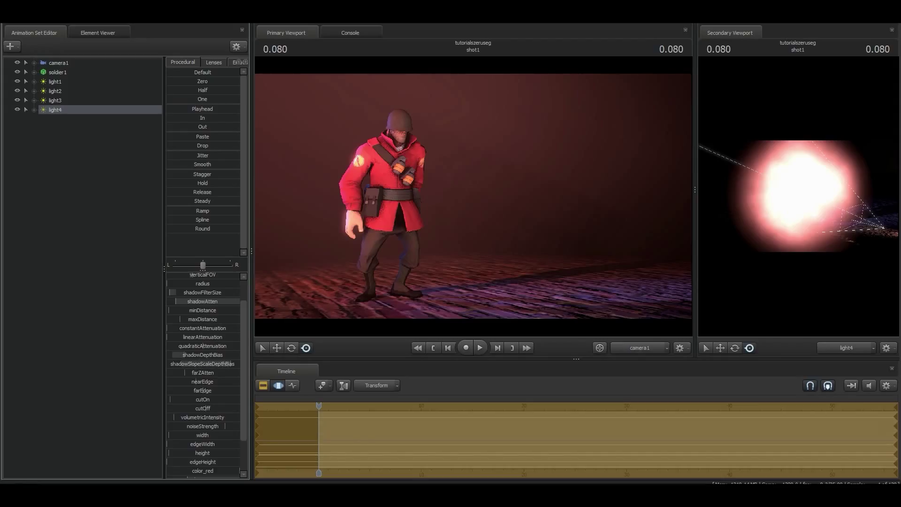
Return to the Clip Editor, close the Secondary Viewport and adjust the timeline height so the picture track stays visible
left_click(262, 389)
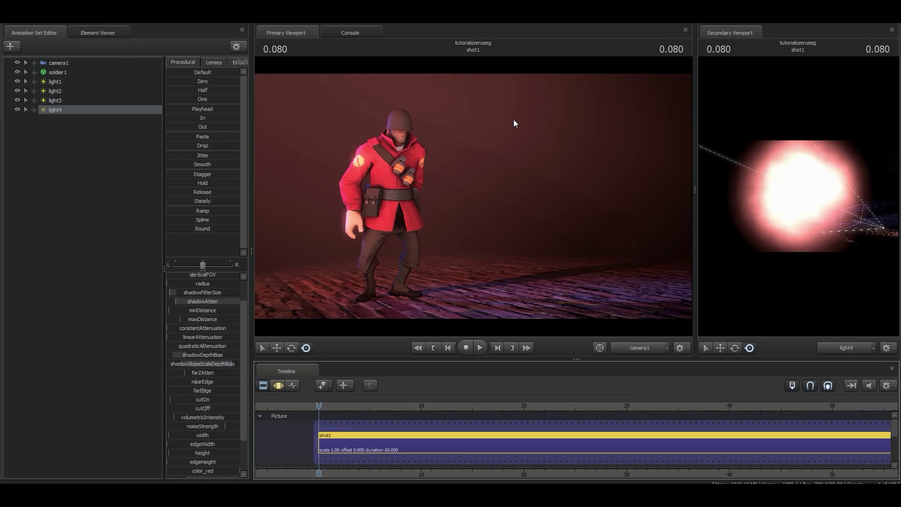
left_click(892, 29)
left_click_drag(580, 359, 585, 406)
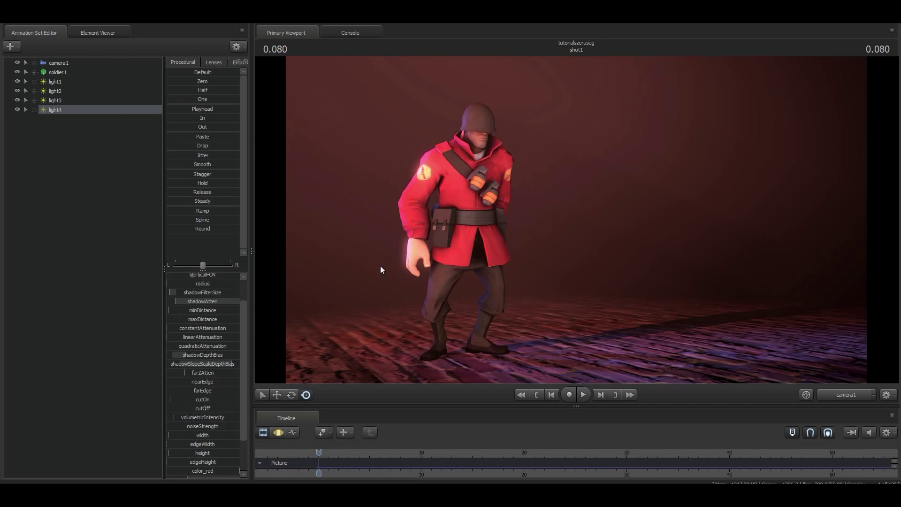
left_click_drag(569, 406, 556, 350)
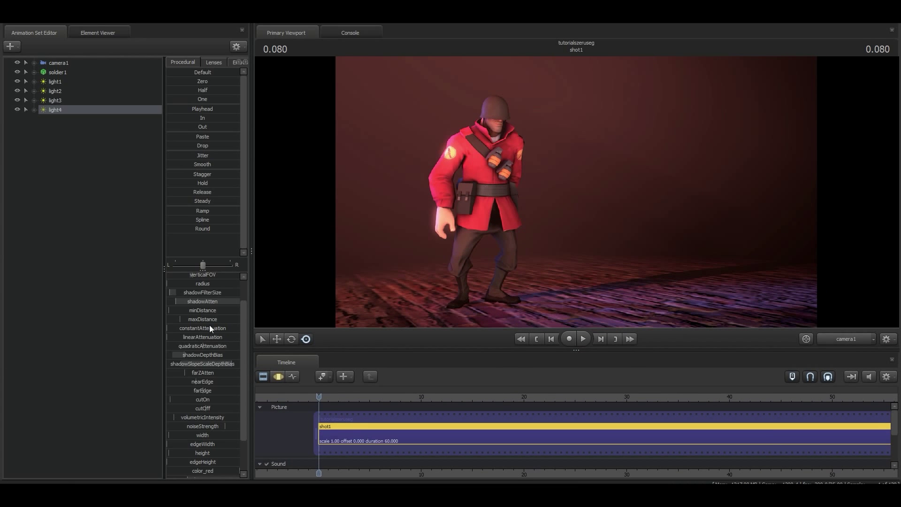
Lower camera1's bloomScale in the Motion Editor to reduce the soldier's glow, and return to the Clip Editor
left_click(58, 63)
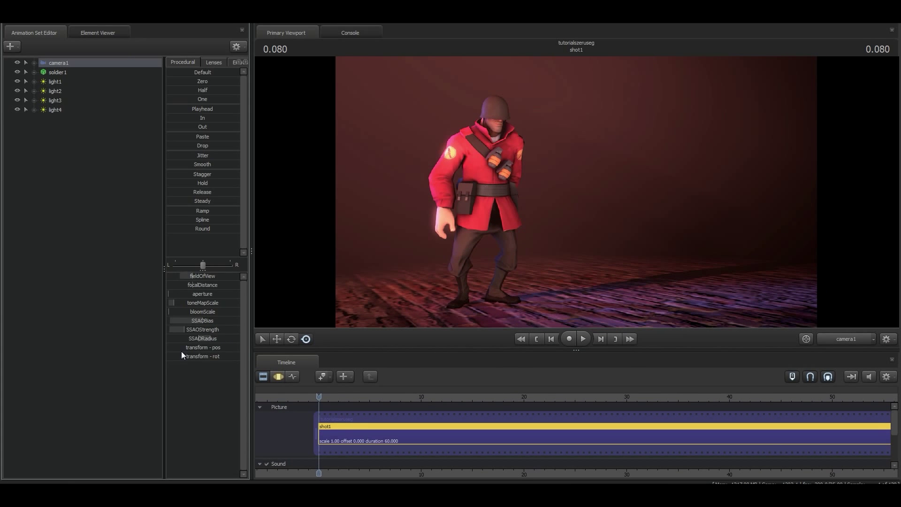
left_click(278, 376)
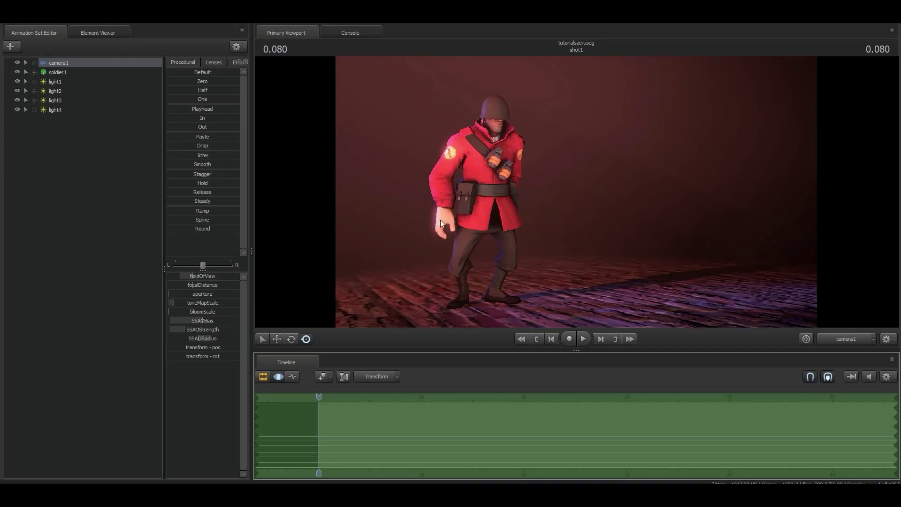
left_click(189, 310)
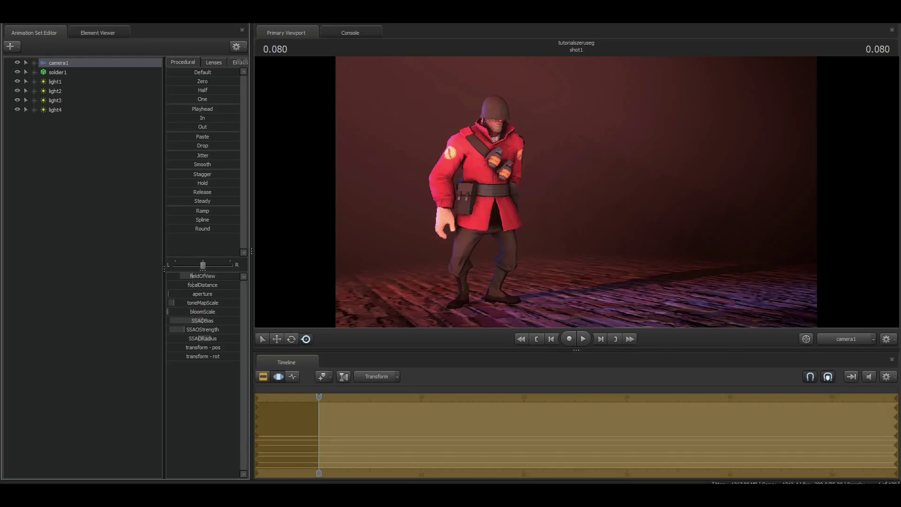
double_click(196, 310)
key("Return")
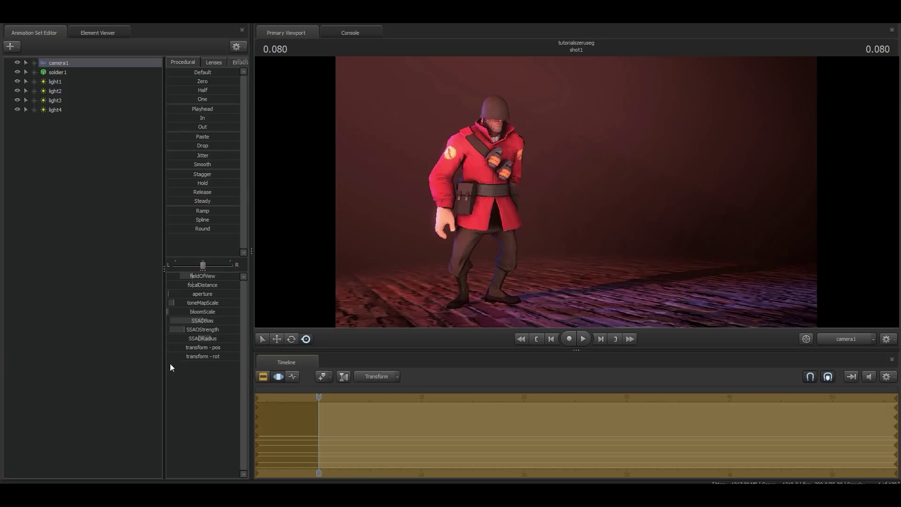
left_click(261, 378)
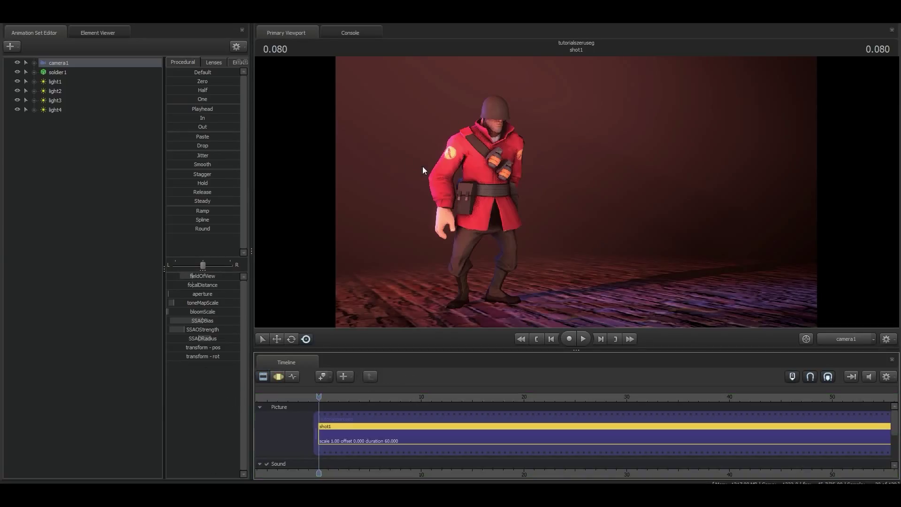
Select soldier1 and turn off Enable Lighting for the Primary Viewport
left_click(64, 72)
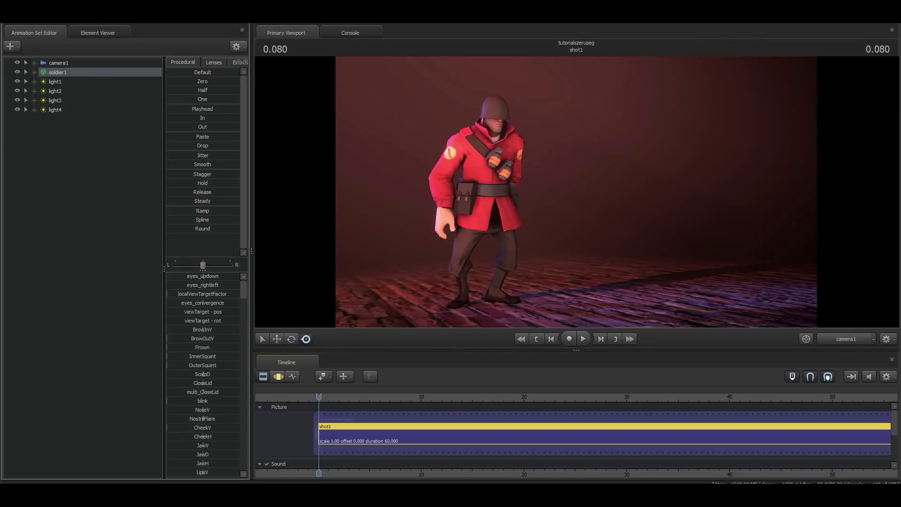
left_click(9, 16)
left_click(26, 44)
right_click(577, 199)
left_click(596, 227)
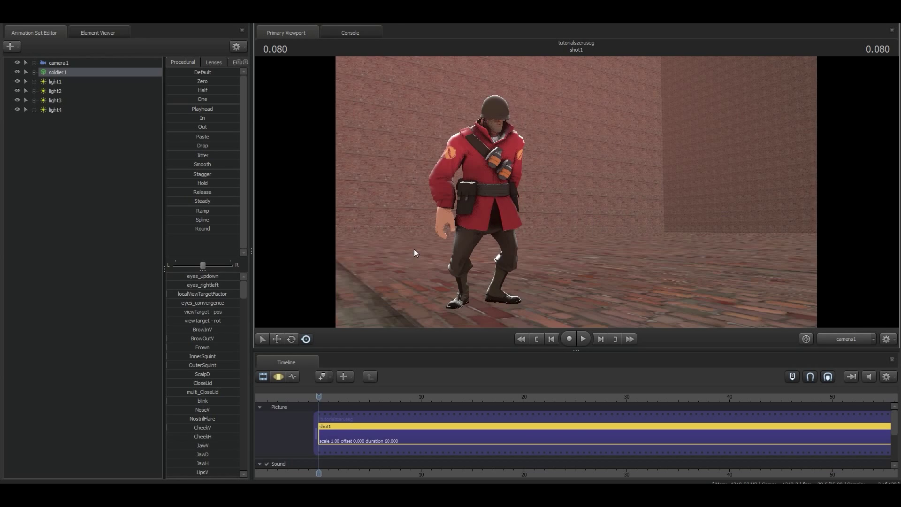
Turn off Ambient Occlusion and Progressive Refinement in the viewport's render settings
right_click(603, 204)
left_click(609, 208)
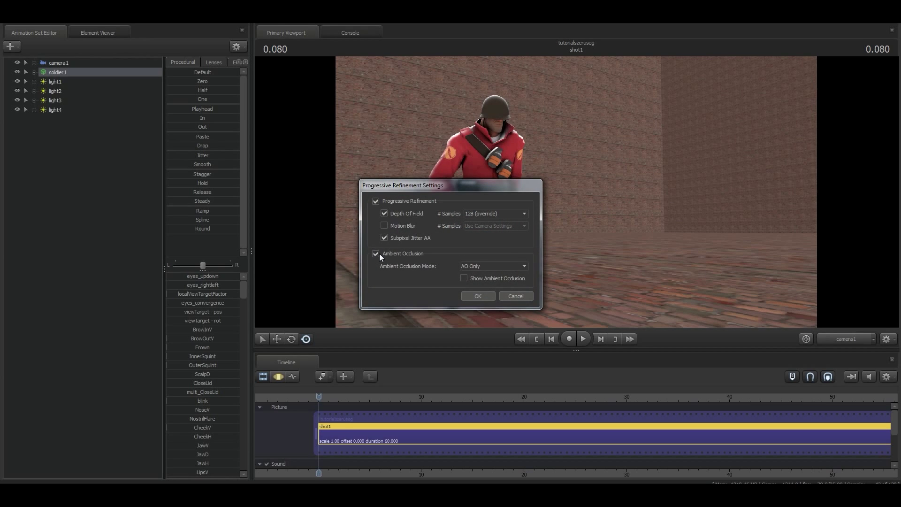
left_click(376, 254)
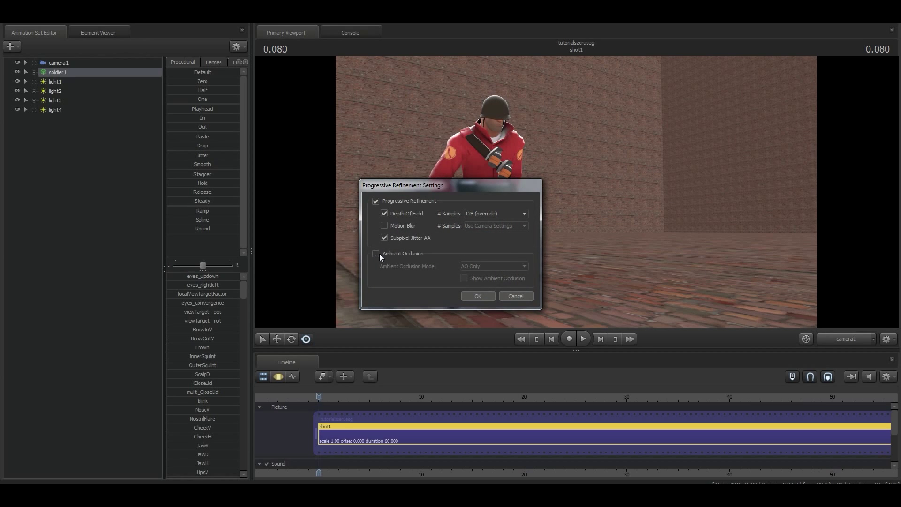
left_click(376, 202)
left_click(476, 297)
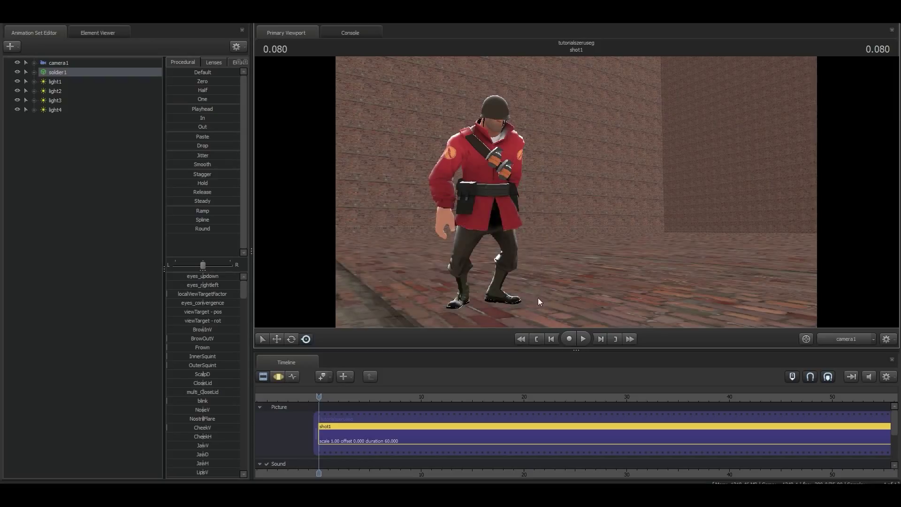
Hide the map around the soldier by turning off its world geometry under Draw Game Entities
right_click(579, 223)
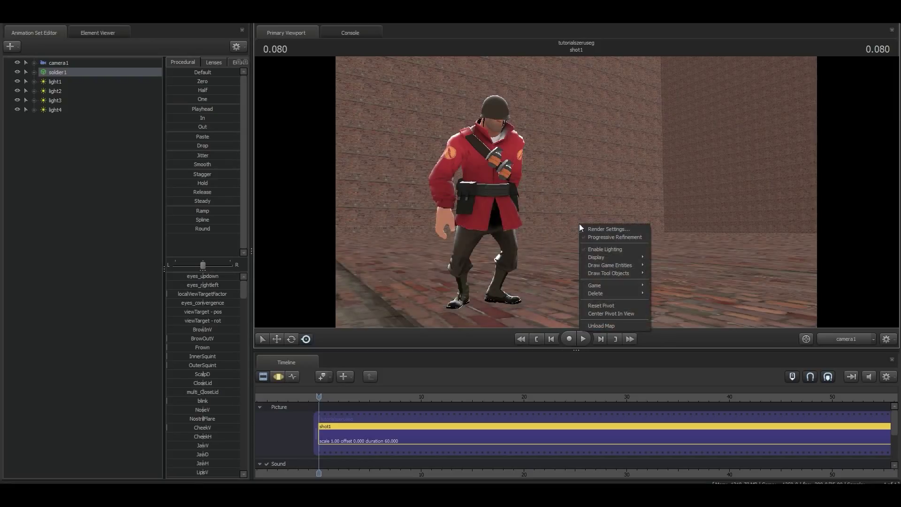
mouse_move(637, 267)
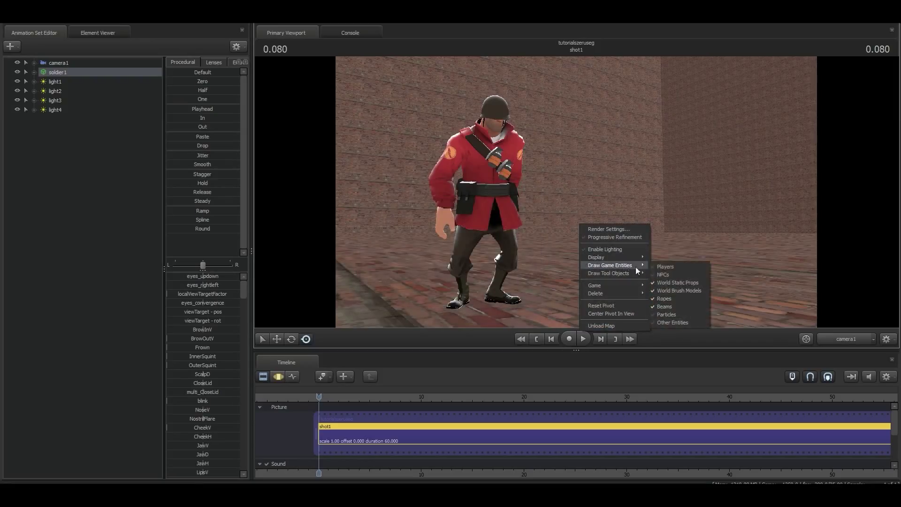
left_click(693, 281)
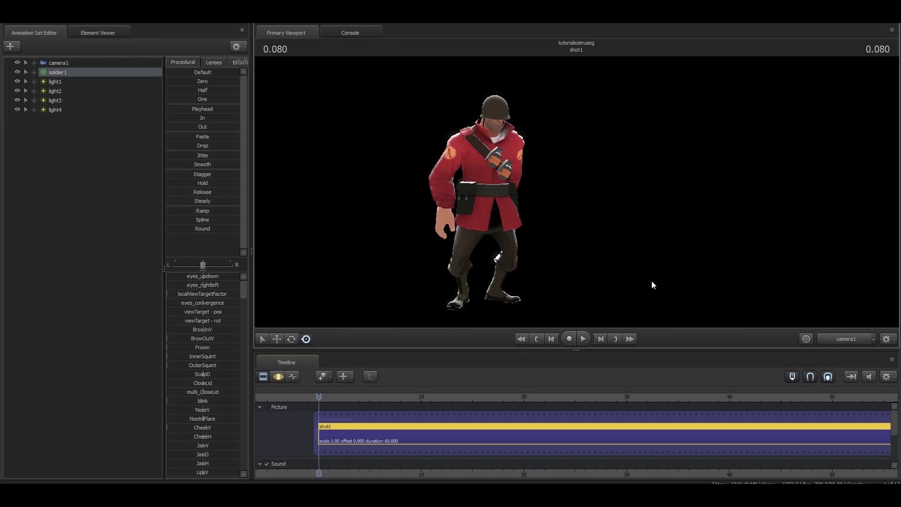
Switch the viewport to the Work Camera and fly it around to frame the whole soldier from the front
left_click(855, 338)
mouse_move(679, 227)
left_mouse_down()
mouse_move(679, 181)
mouse_move(676, 242)
mouse_move(681, 202)
mouse_move(679, 239)
mouse_move(686, 227)
left_mouse_up()
key("w")
key("s")
key("w")
key("s")
key("w")
key("s")
key("w")
key("s")
key("w")
key("s")
key("w")
key("s")
left_click_drag(576, 192, 576, 192)
key("w")
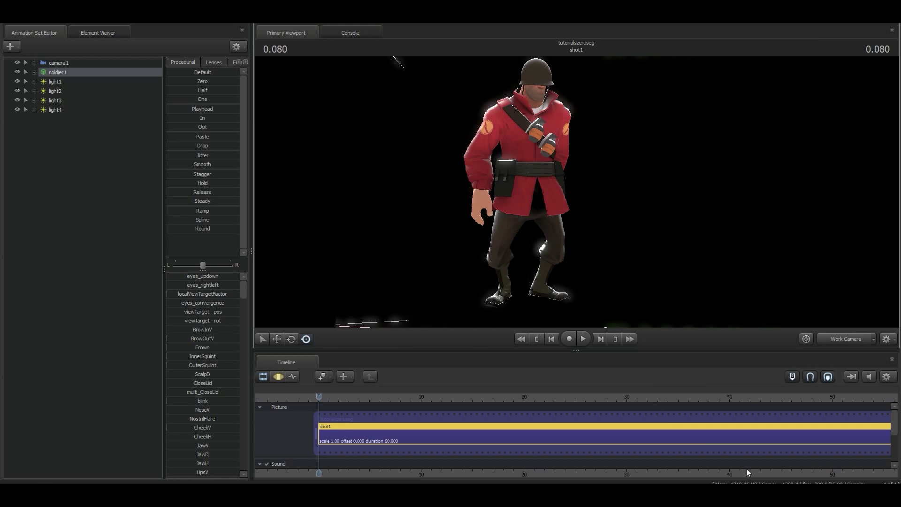
left_click_drag(615, 218, 577, 203)
key("s")
key("d")
key("a")
key("w")
key("s")
key("w")
key("a")
key("w")
key("s")
key("s")
key("d")
key("w")
key("s")
key("s")
key("w")
key("s")
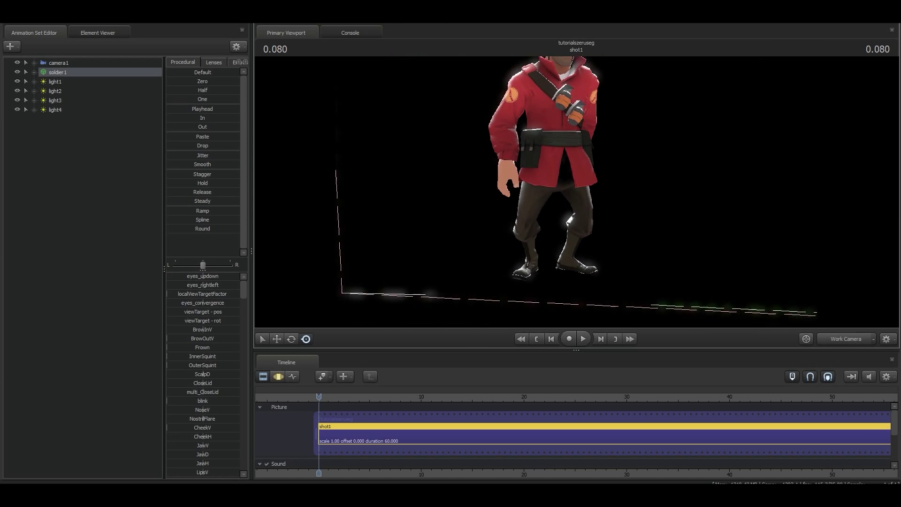
left_click_drag(457, 218, 457, 208)
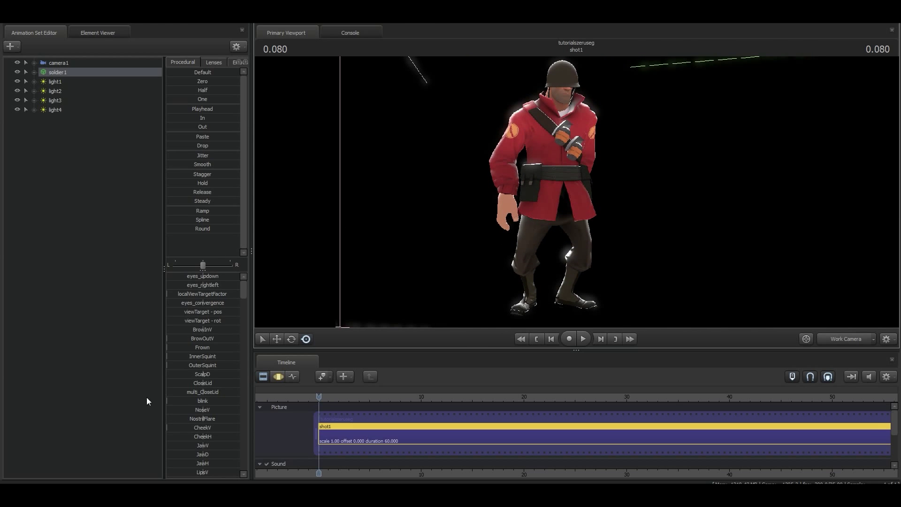
Show soldier1's control groups and curves in the Graph Editor, and move the playhead to 1.320
left_click(293, 377)
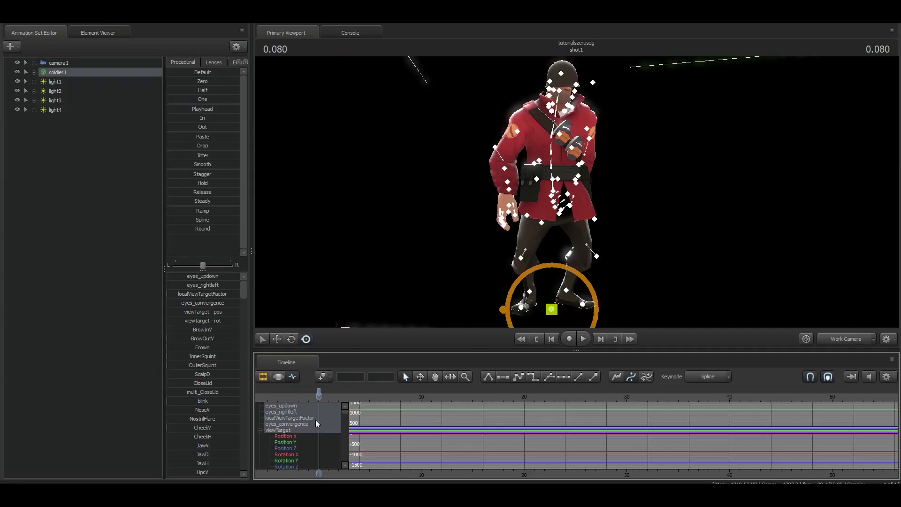
scroll(372, 425, "up", 1)
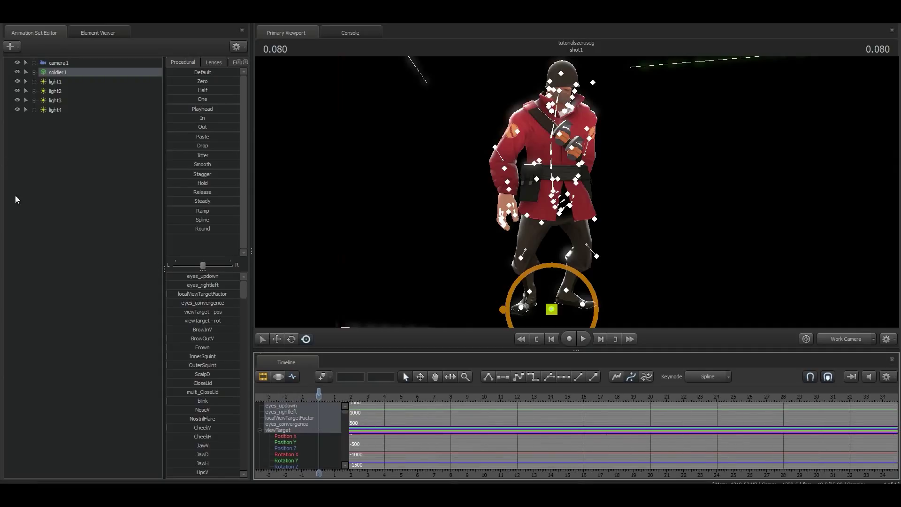
left_click(34, 72)
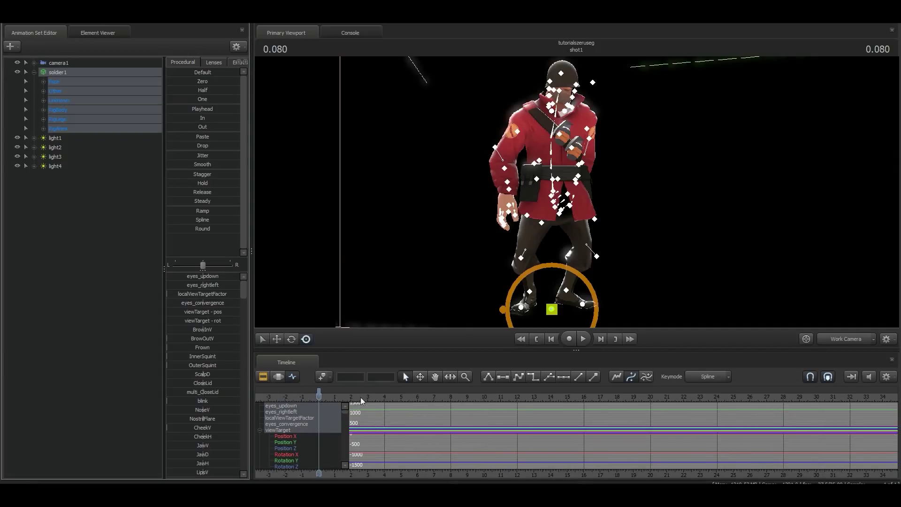
left_click_drag(319, 398, 339, 398)
scroll(339, 399, "up", 3)
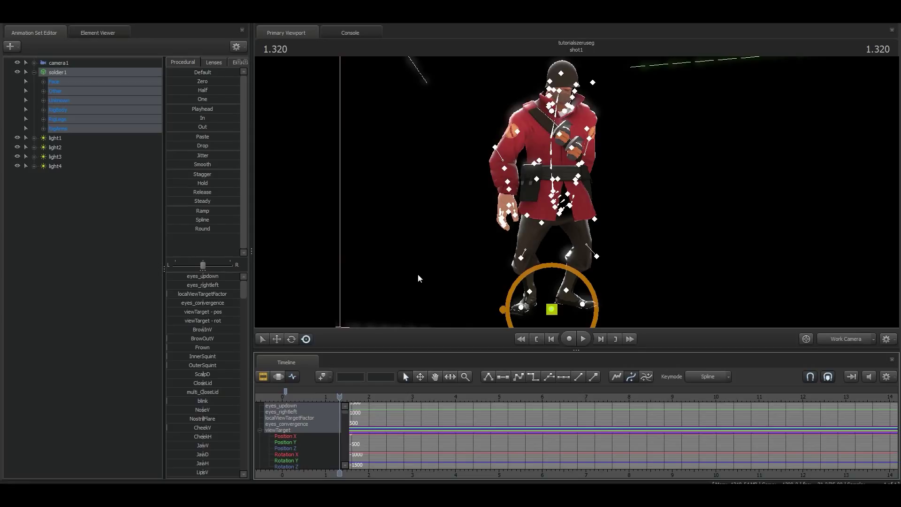
Select the soldier's rig_pelvis control under RigBody and rotate it slightly
left_click(44, 110)
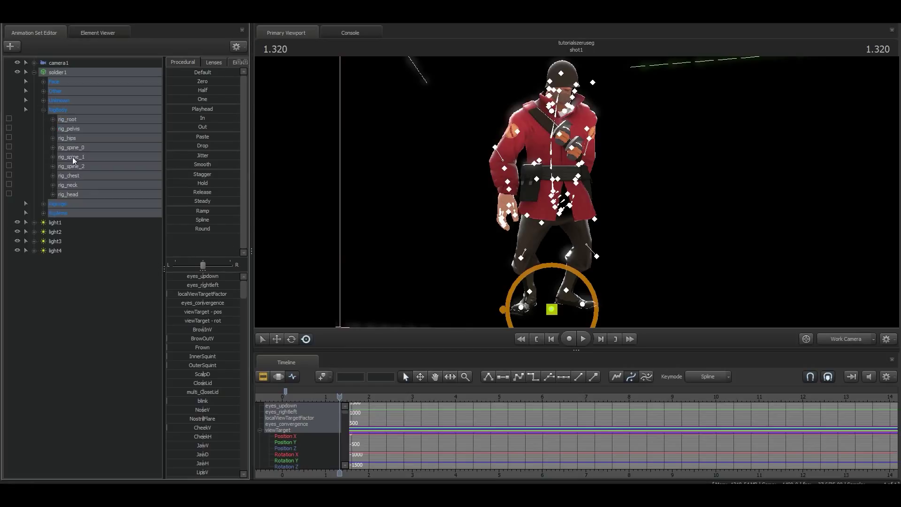
left_click(72, 157)
left_click(75, 129)
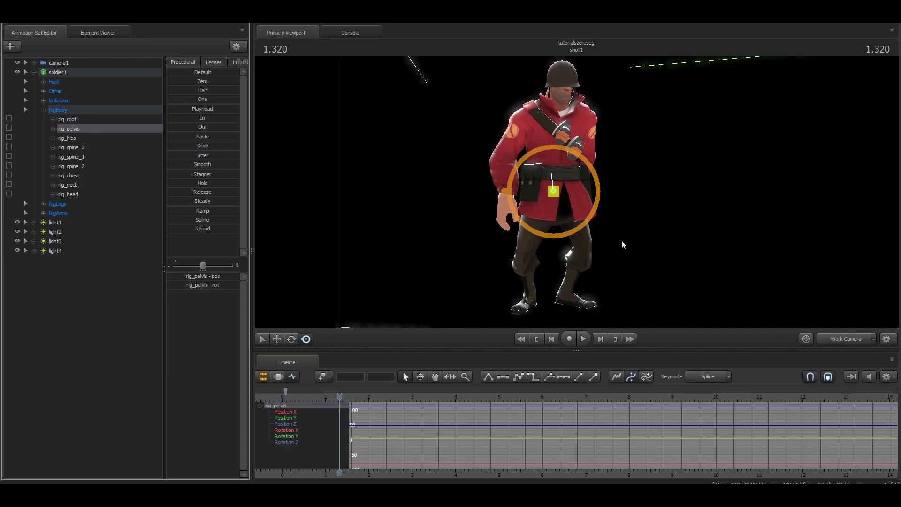
right_click_drag(622, 244, 622, 272)
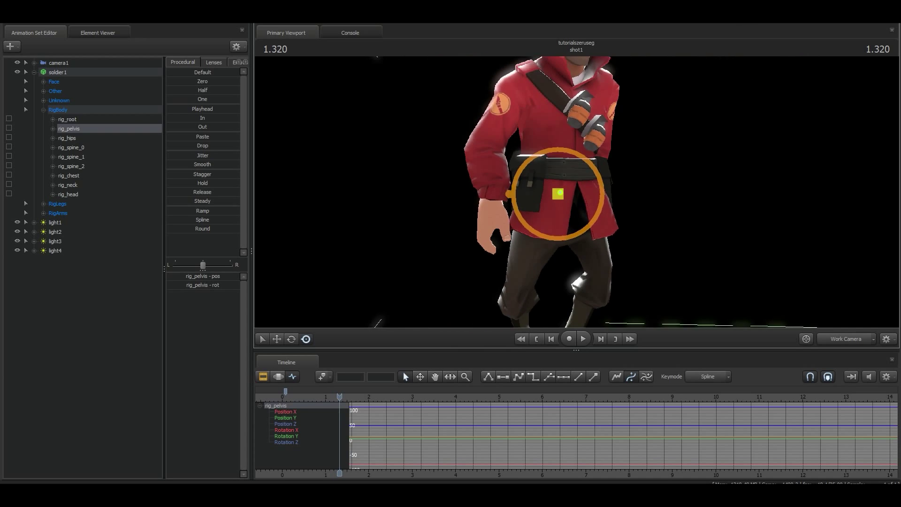
mouse_move(623, 272)
left_mouse_down()
mouse_move(658, 270)
mouse_move(638, 270)
mouse_move(631, 251)
mouse_move(627, 271)
mouse_move(636, 262)
left_mouse_up()
mouse_move(553, 237)
left_mouse_down()
mouse_move(545, 237)
mouse_move(549, 250)
mouse_move(551, 237)
left_mouse_up()
key("s")
key("w")
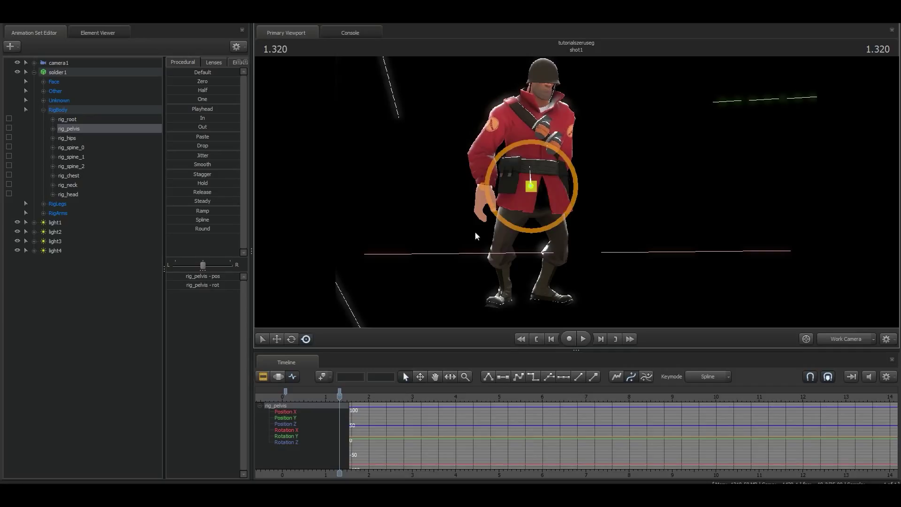
left_click_drag(482, 284, 483, 277)
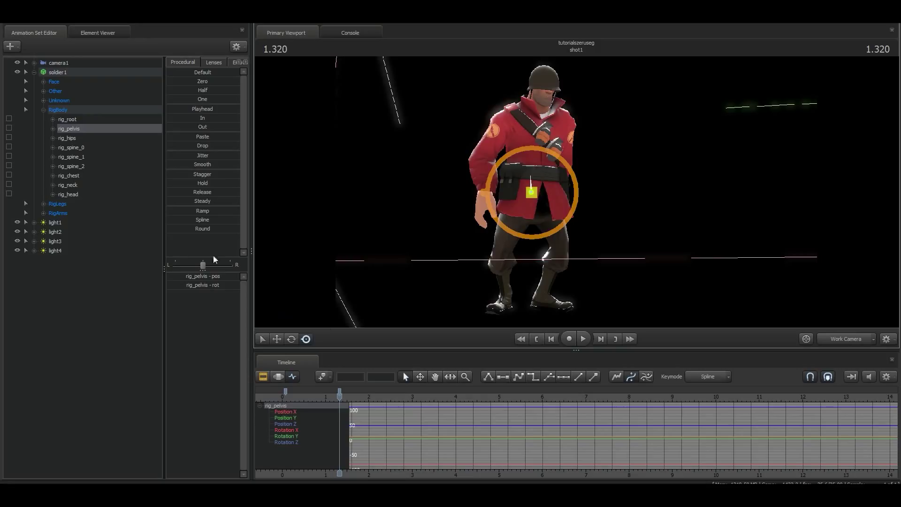
Select the rig_spine_0, rig_spine_1, rig_spine_2 and rig_head controls one after another to examine their rotation pivots
left_click(72, 148)
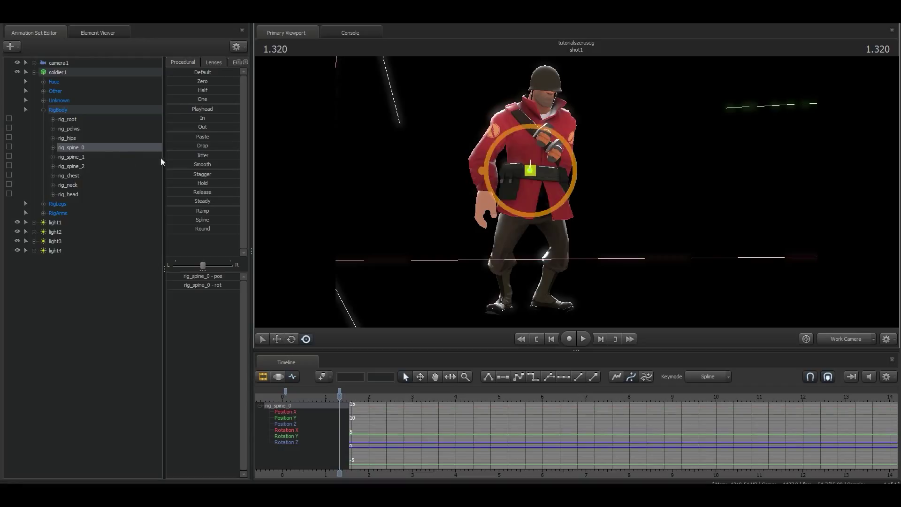
left_click(61, 157)
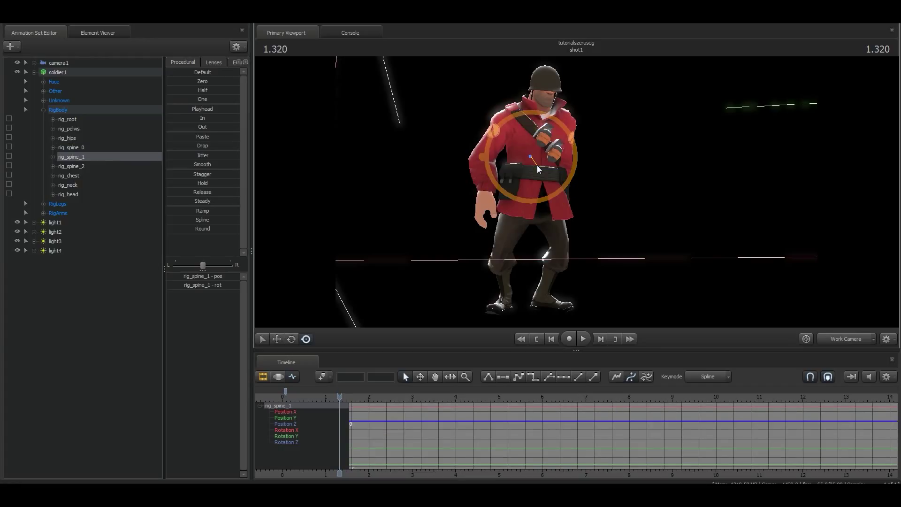
left_click(70, 166)
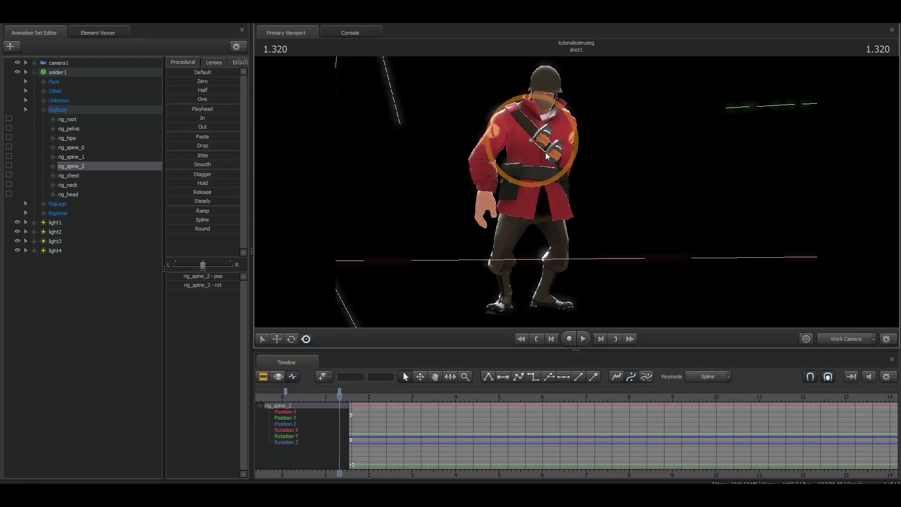
left_click(68, 193)
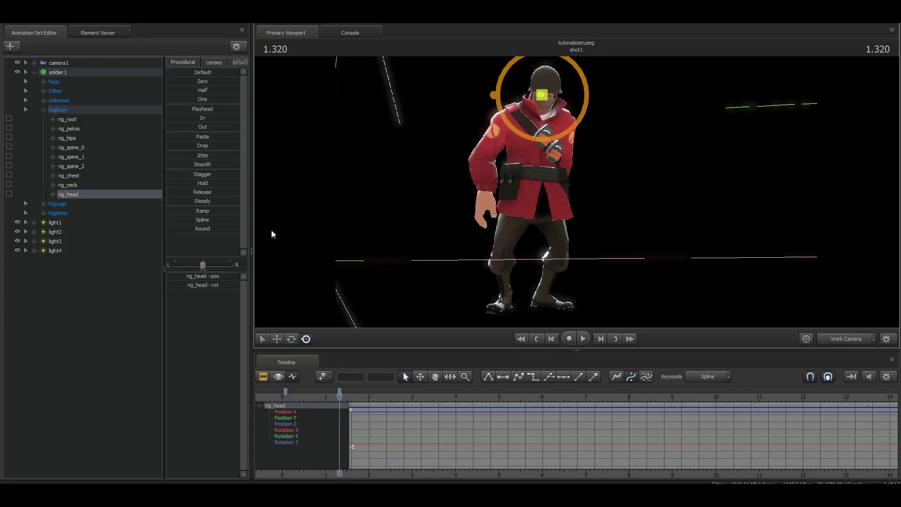
Expand both arm groups under RigArms, rotate the rig_hand_R control slightly, and view the pose through camera1
left_click(43, 213)
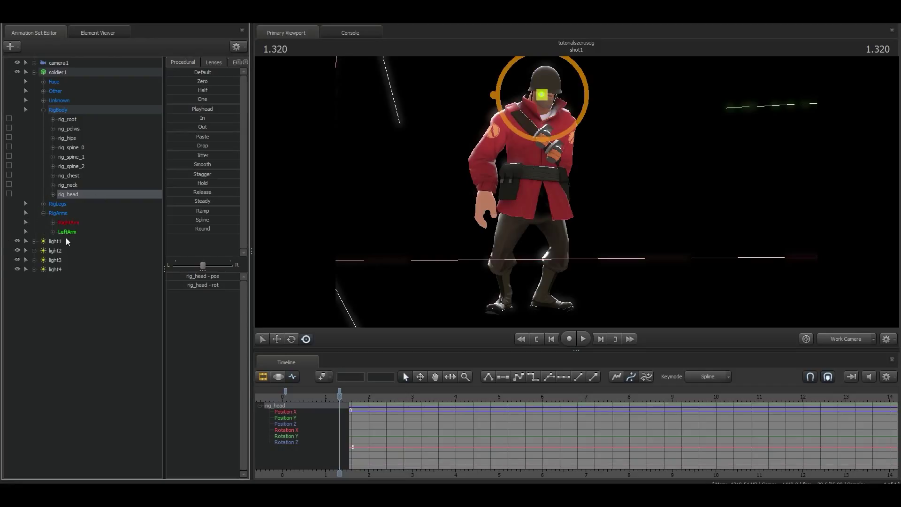
left_click(53, 232)
left_click(53, 223)
left_click(75, 242)
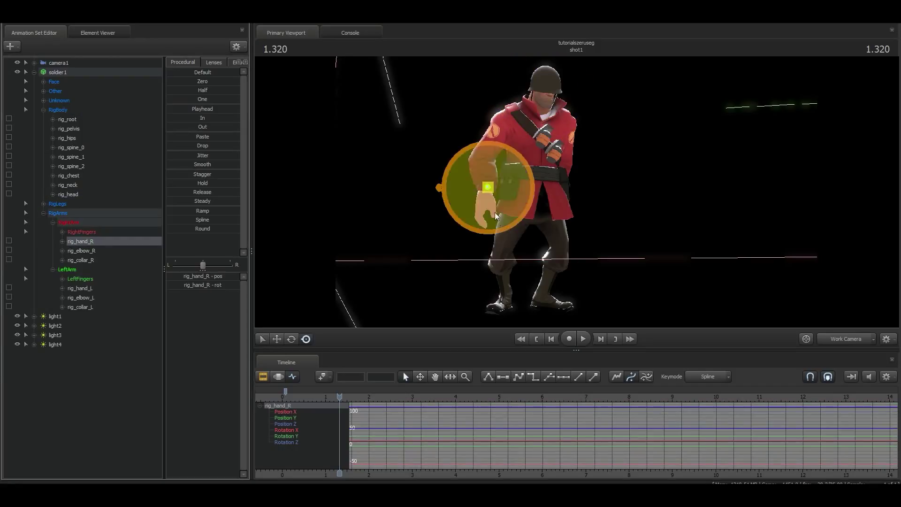
left_click_drag(499, 206, 488, 189)
left_click(825, 340)
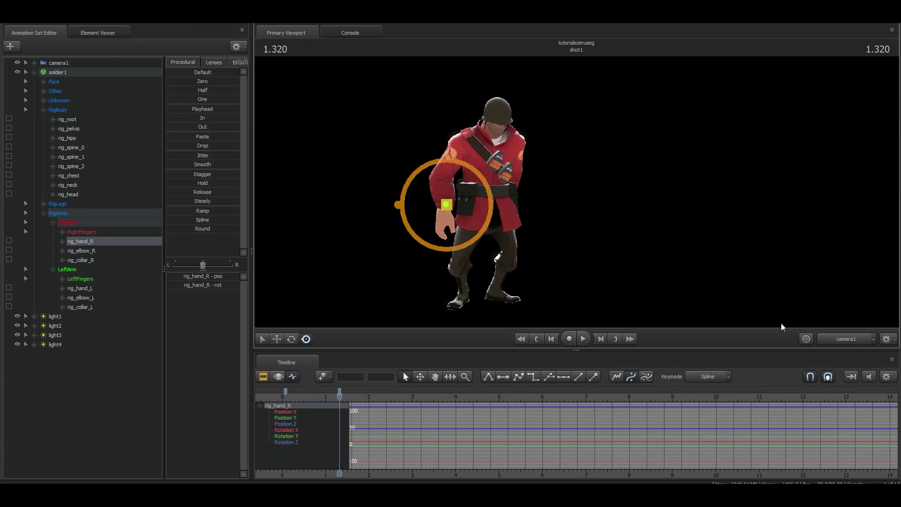
Return to the Work Camera and examine the soldier's right hand and its rig control from the side
left_click_drag(785, 291, 829, 303)
key("w")
key("a")
left_click_drag(573, 144, 576, 144)
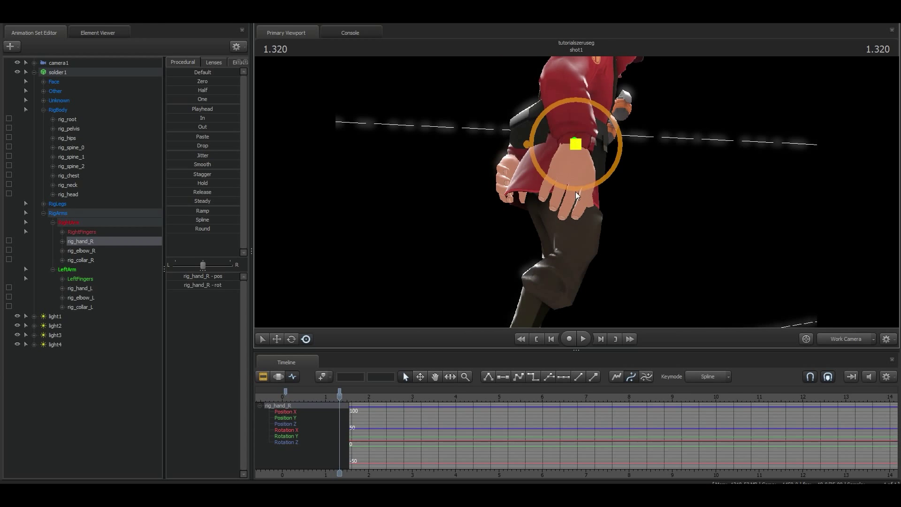
left_click_drag(547, 171, 548, 174)
key("s")
left_click_drag(525, 206, 577, 194)
key("d")
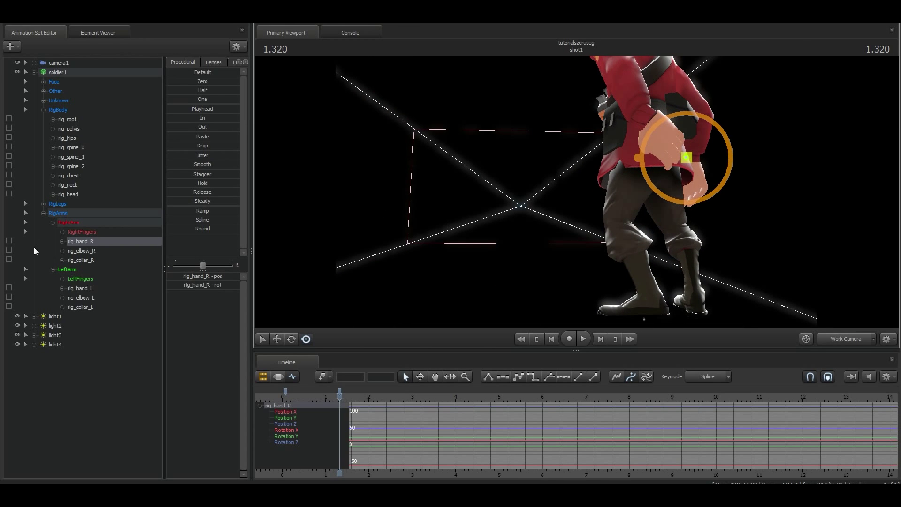
Focus on the rig_hand_L control with its rotation manipulator, and return to camera1 and the Clip Editor
left_click(88, 287)
key("f")
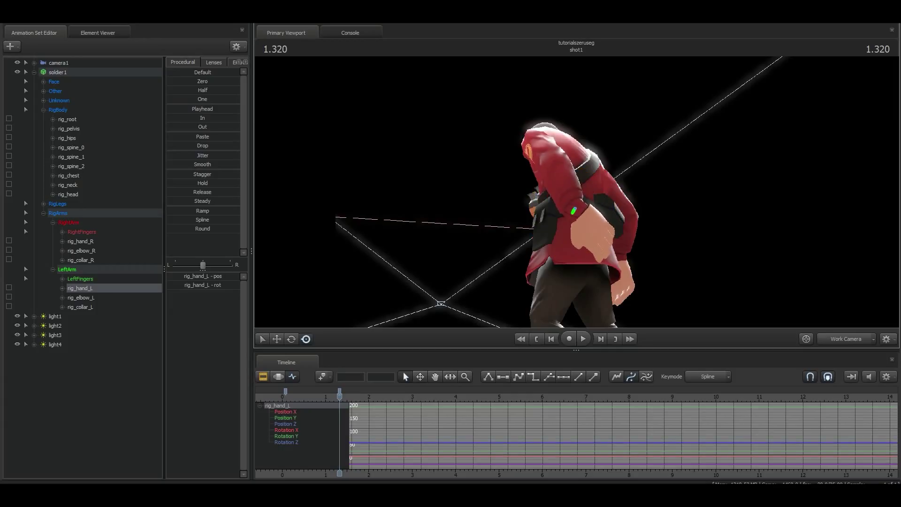
key("e")
left_click_drag(567, 213, 581, 212)
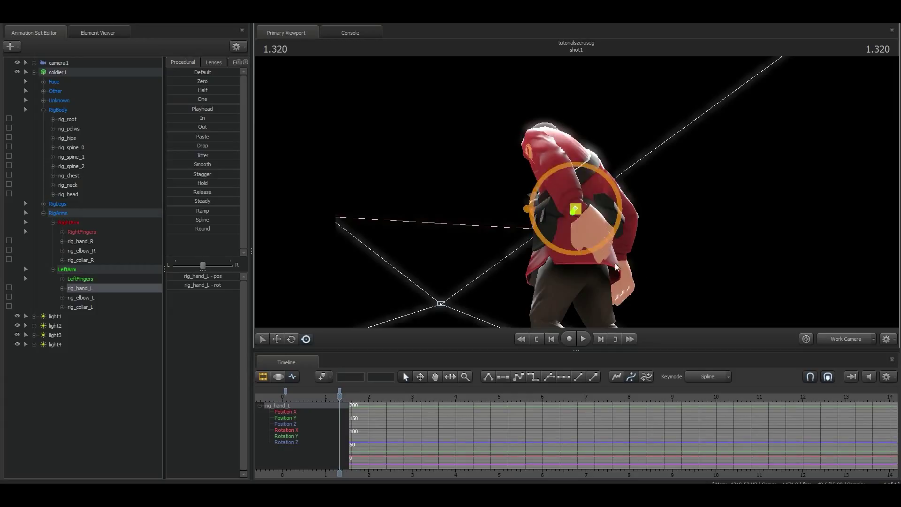
left_click(854, 341)
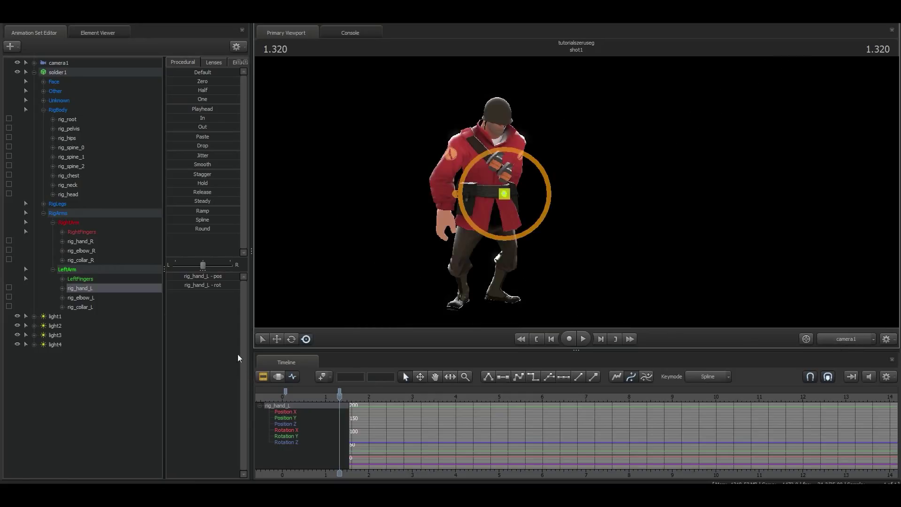
left_click(264, 377)
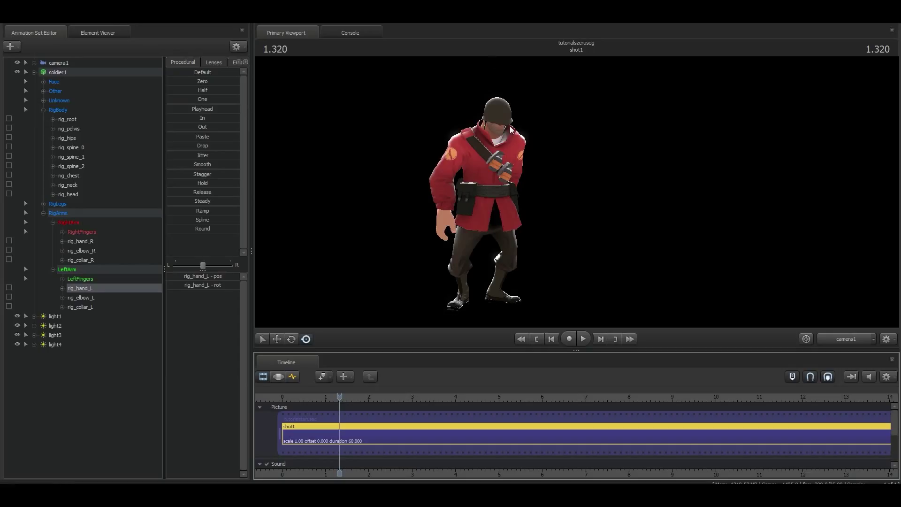
Go through the rig_root, rig_pelvis and rig_spine_0 controls in the RigBody group, ending on rig_spine_0
left_click(66, 148)
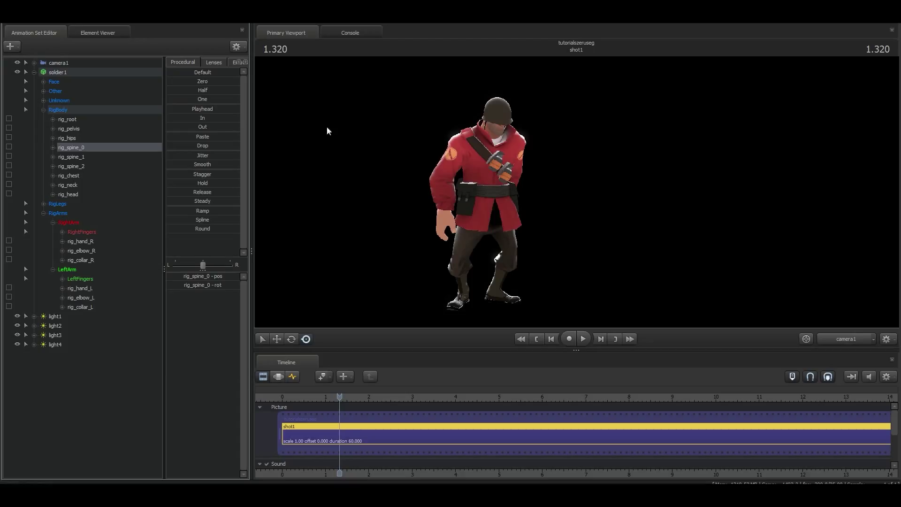
left_click(67, 123)
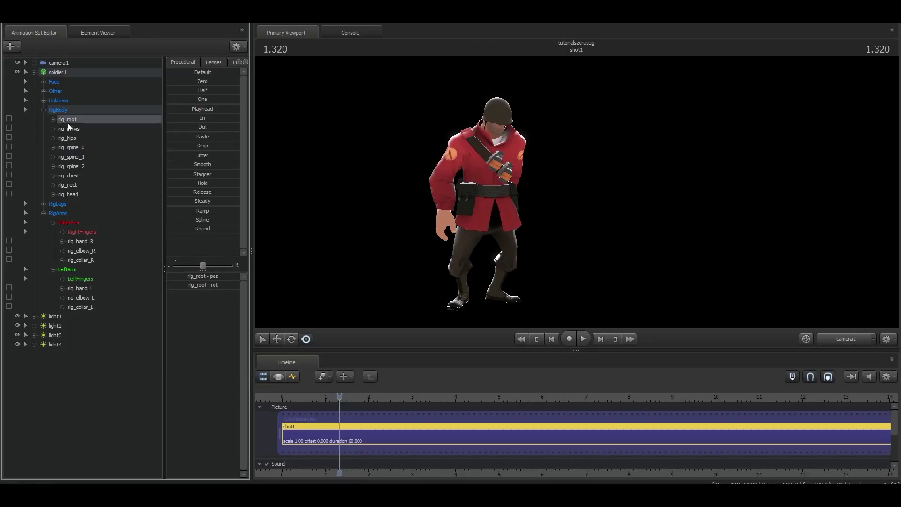
left_click(70, 128)
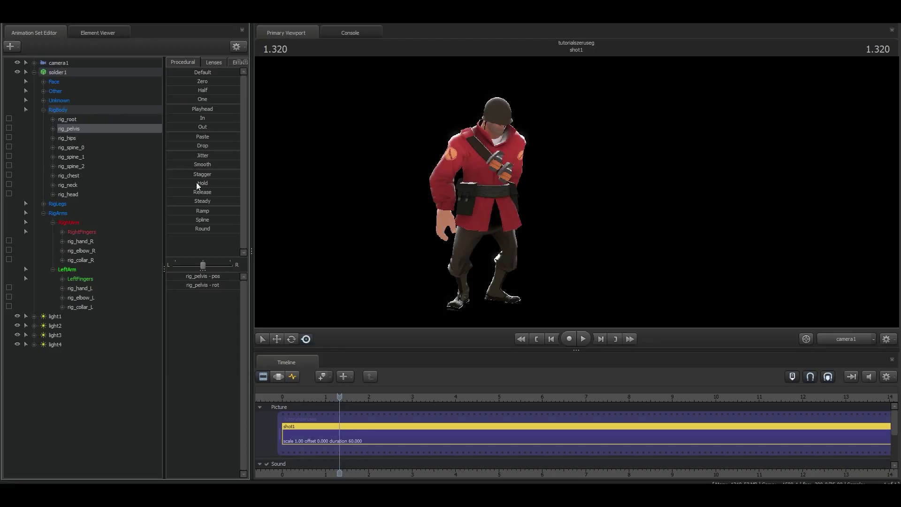
left_click(78, 149)
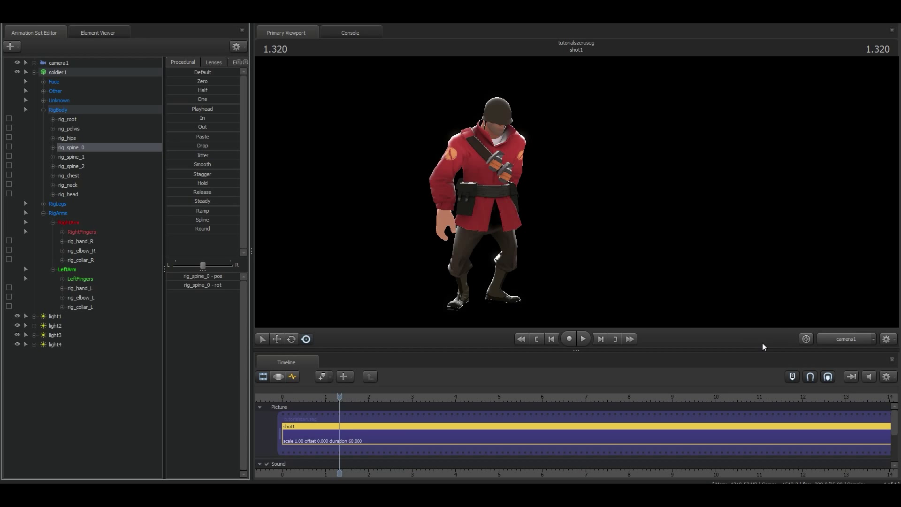
Examine the rig_collar_R and rig_collar_L controls in the Graph Editor with the Work Camera close to the soldier's chest
left_click(845, 343)
left_click_drag(726, 261, 629, 292)
key("w")
key("a")
key("d")
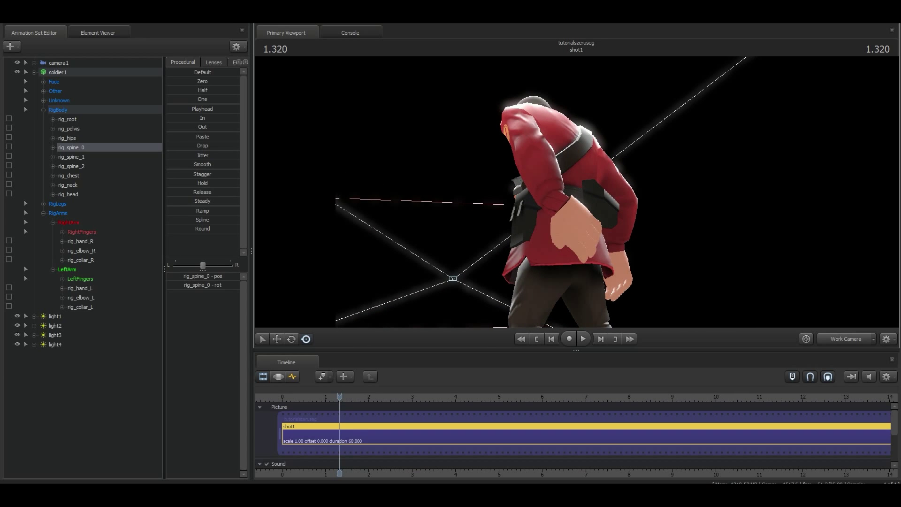
left_click(85, 266)
left_click(83, 261)
left_click_drag(577, 192, 601, 173)
left_click(294, 376)
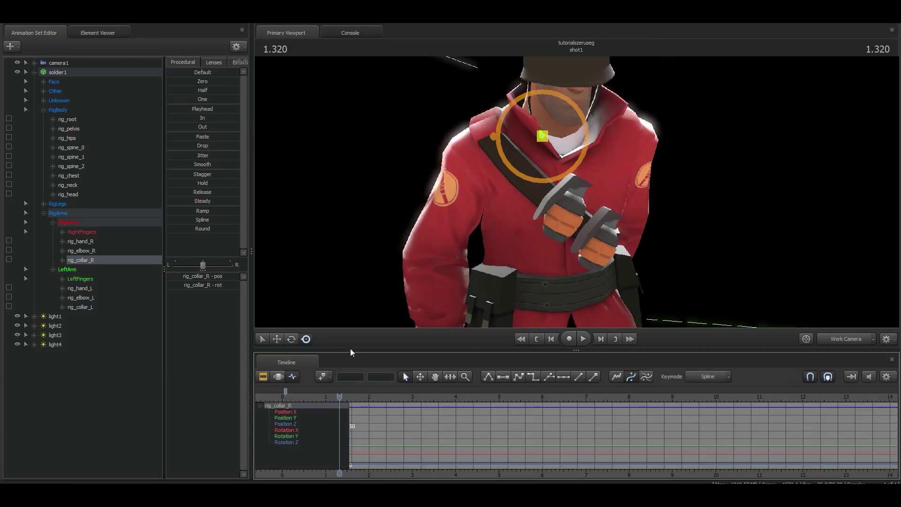
left_click_drag(510, 148, 567, 159)
left_click(79, 307)
middle_click_drag(569, 162, 569, 112)
Open the RightLeg and LeftLeg controls in the RigLegs group and show rig_foot_R with the move manipulator
left_click(53, 223)
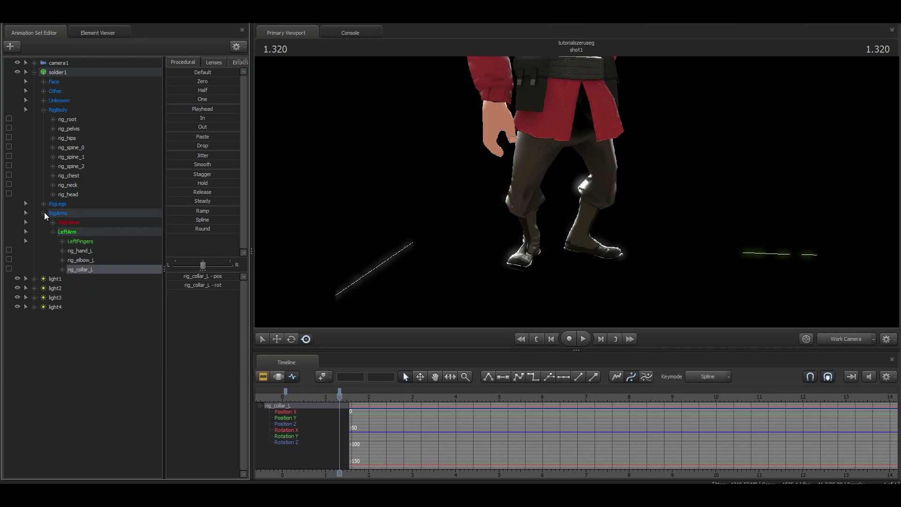
left_click(44, 213)
left_click(43, 204)
left_click(69, 213)
left_click(53, 213)
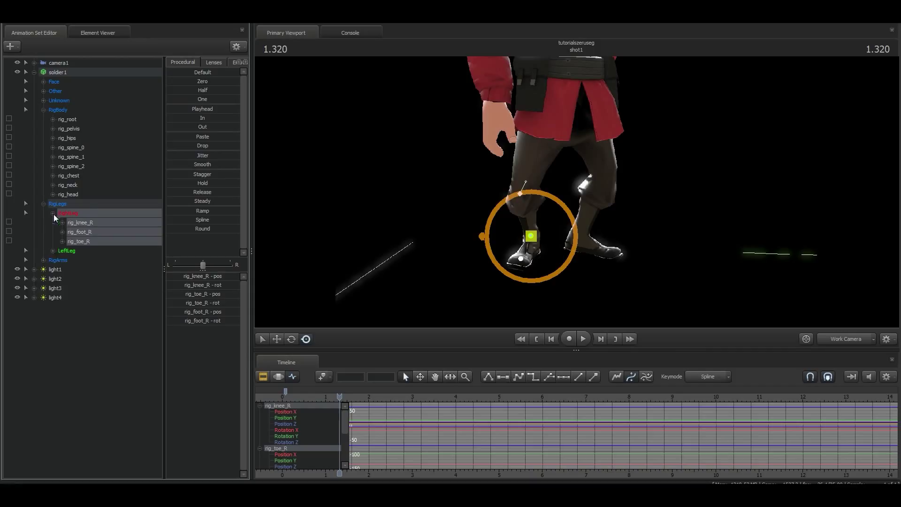
left_click(53, 251)
left_click(80, 231)
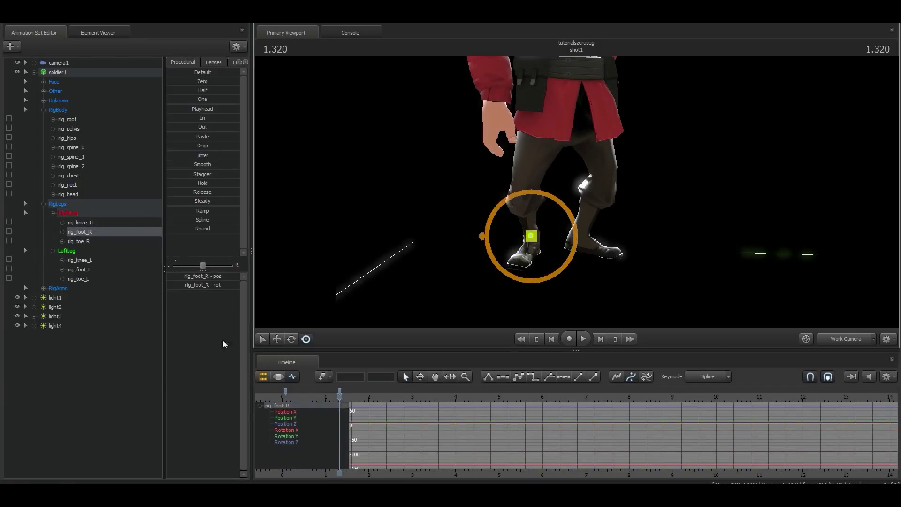
left_click(277, 341)
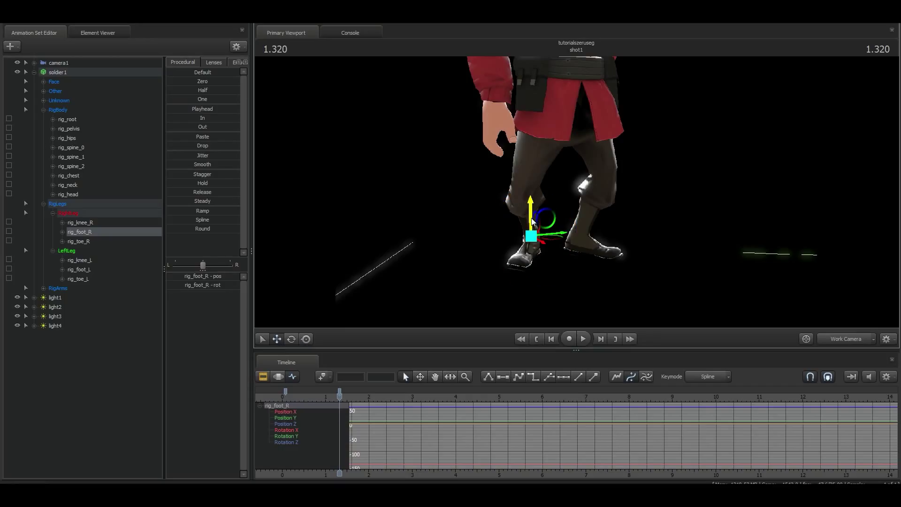
Go through rig_knee_L and rig_foot_L, show rig_foot_L with the rotation manipulator, and examine the soldier closer in the Work Camera
left_click(71, 261)
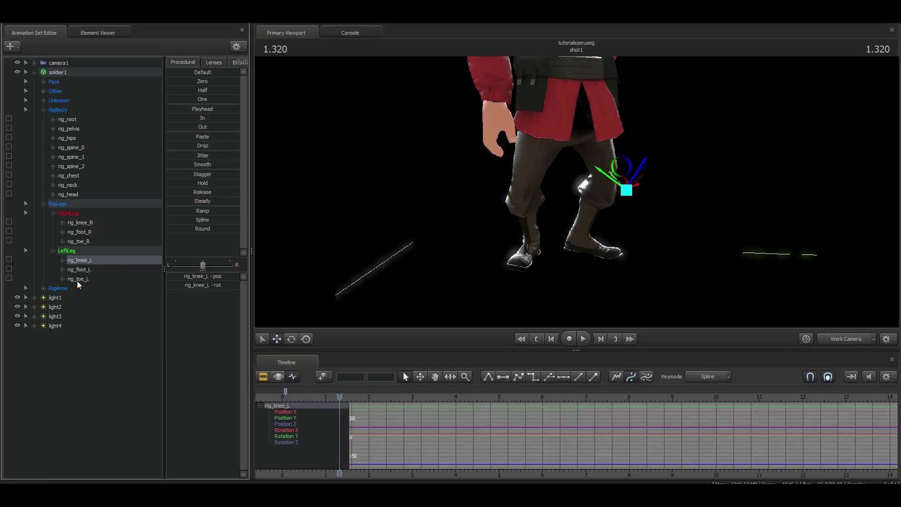
left_click(79, 269)
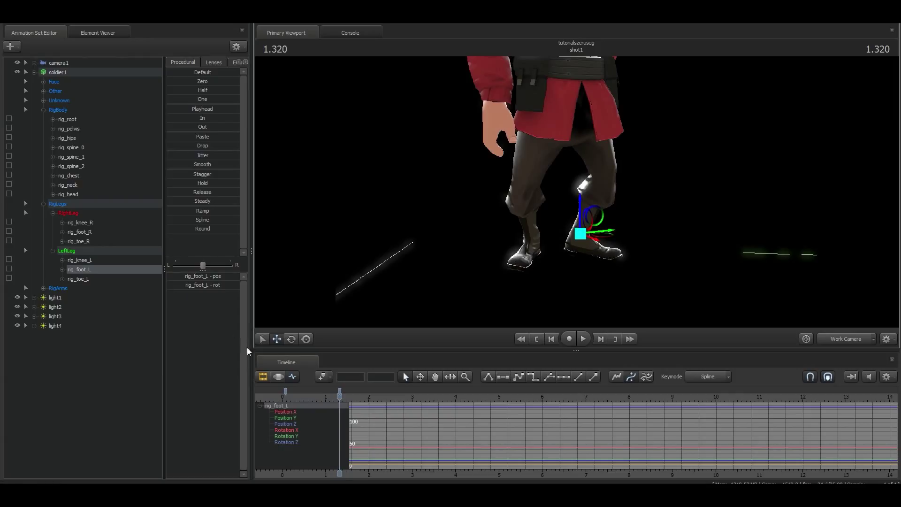
left_click(291, 338)
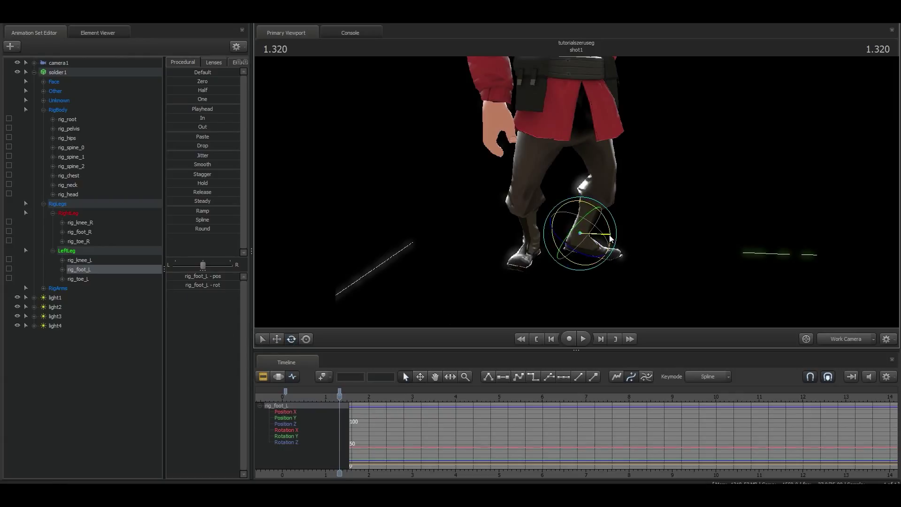
key("w")
mouse_move(478, 191)
left_mouse_down()
mouse_move(478, 175)
mouse_move(483, 202)
mouse_move(470, 202)
mouse_move(481, 188)
mouse_move(484, 197)
left_mouse_up()
key("s")
key("w")
key("w")
key("s")
key("w")
left_click_drag(300, 225, 301, 228)
key("s")
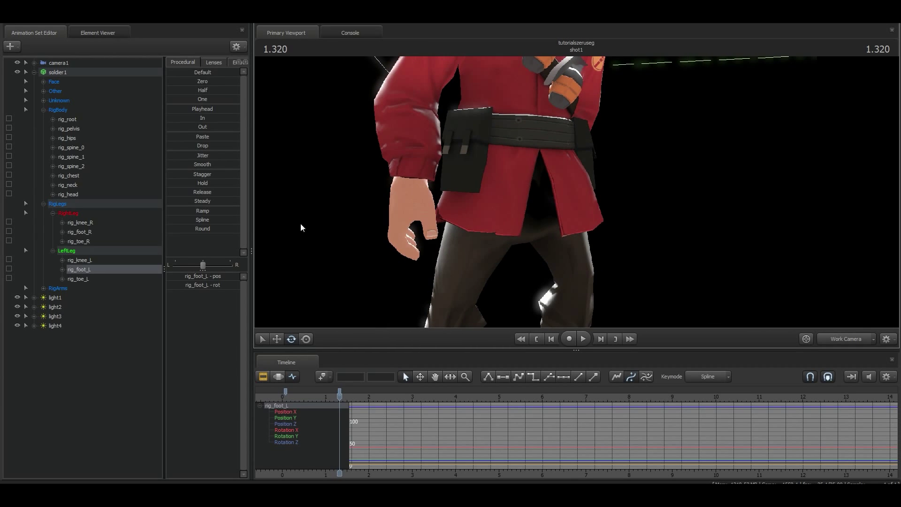
Open the soldier's Unknown group, examine the weapon_bone_L control and set the playhead to 0.880
left_click(53, 213)
left_click(43, 204)
left_click(43, 101)
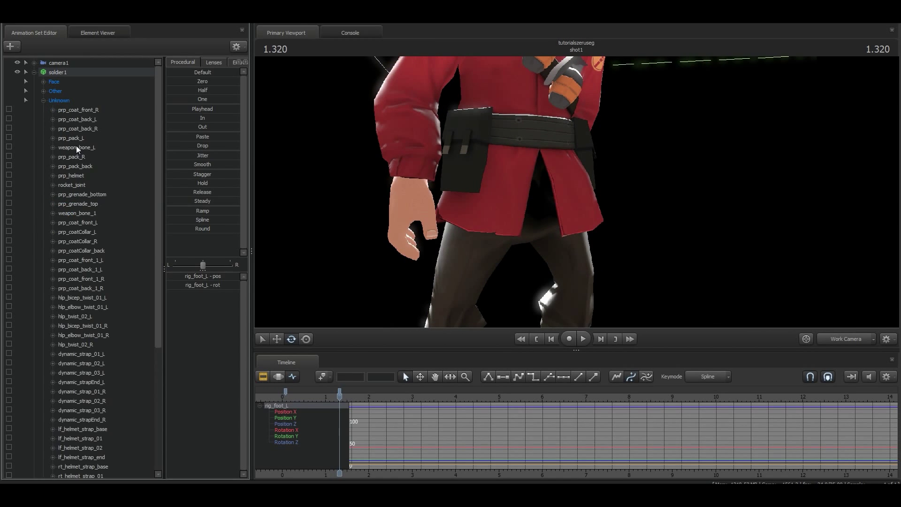
left_click(77, 148)
mouse_move(329, 268)
left_mouse_down()
mouse_move(328, 281)
mouse_move(324, 275)
left_mouse_up()
key("w")
key("s")
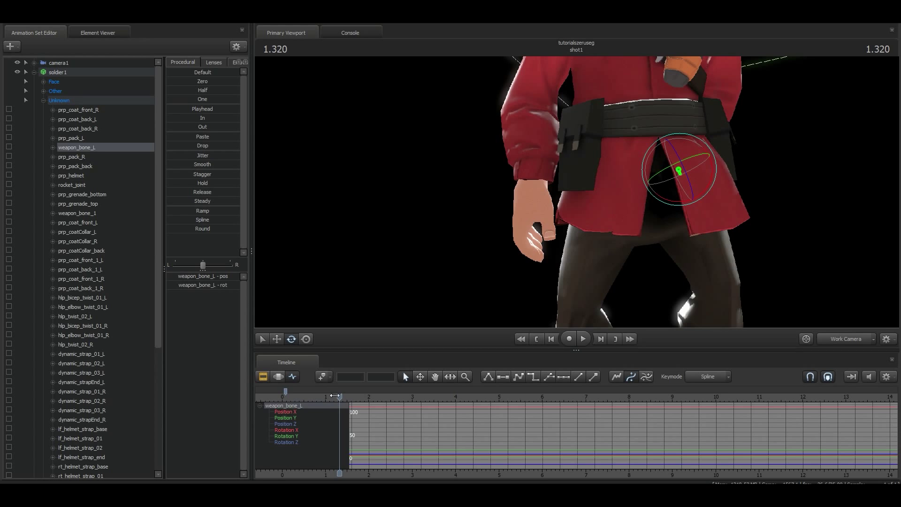
left_click_drag(339, 398, 320, 399)
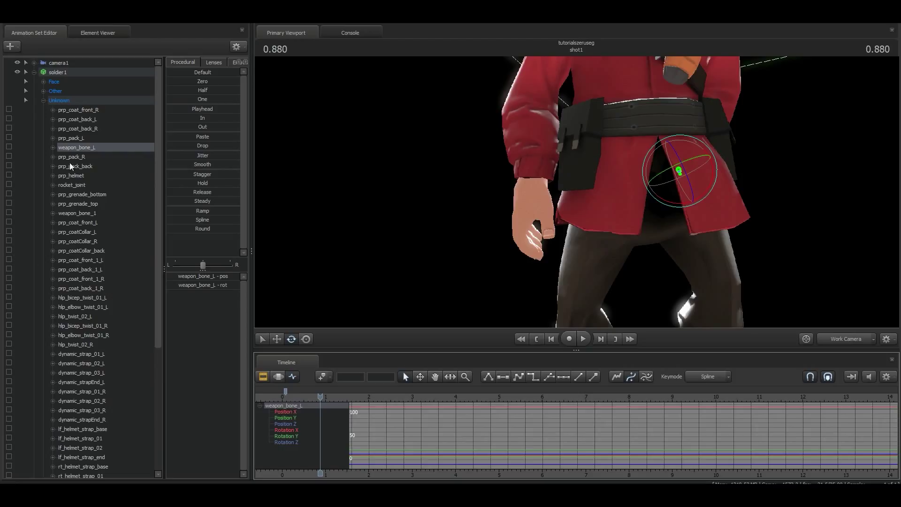
Select the prp_coat_front_1_R control on the soldier's coat and bring its rotation manipulator into view
left_click(77, 232)
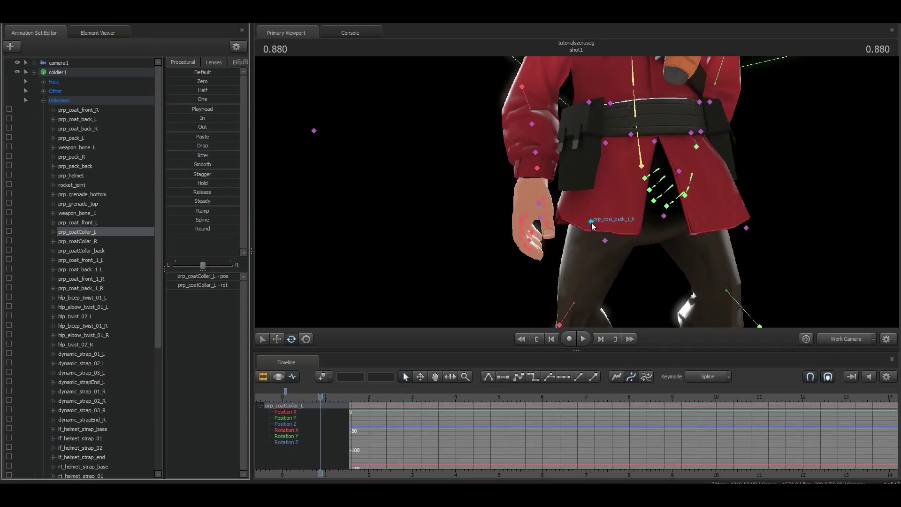
left_click(606, 241, "ctrl")
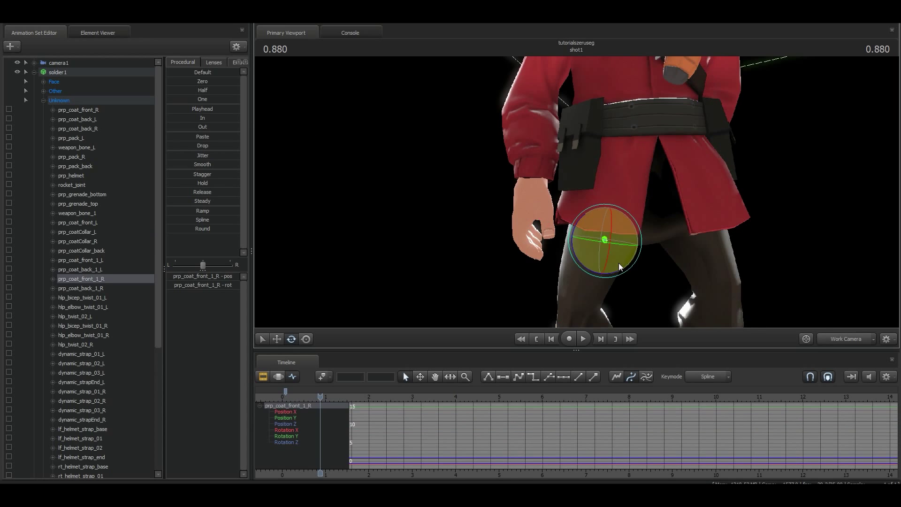
left_click_drag(622, 277, 596, 279)
key("w")
key("s")
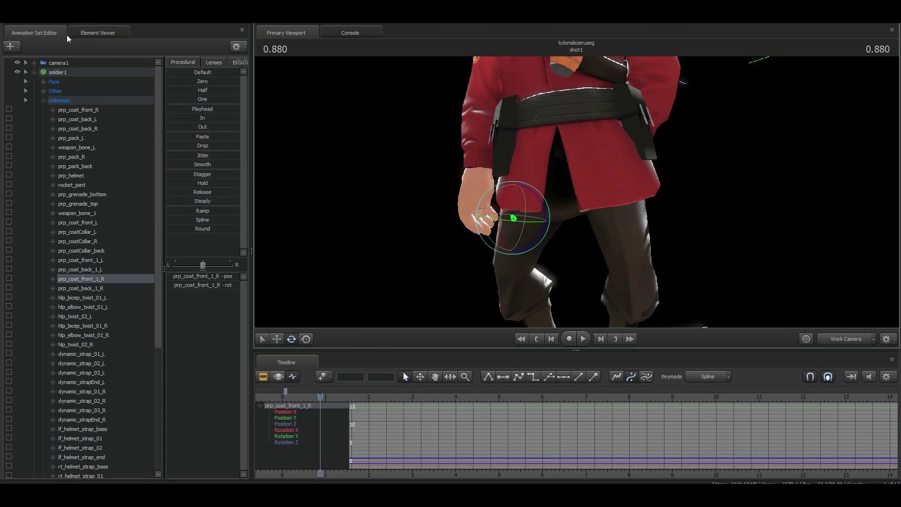
Toggle the Face and RigBody groups in and out of the selection, keep prp_coat_front_1_R selected, and set the playhead to 1.320
left_click(51, 82, "ctrl")
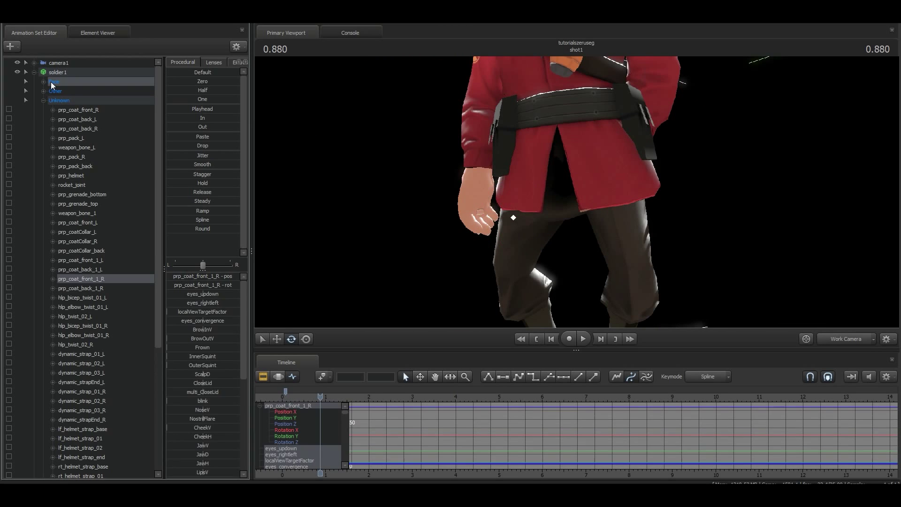
left_click(53, 82, "ctrl")
left_click_drag(157, 140, 126, 286)
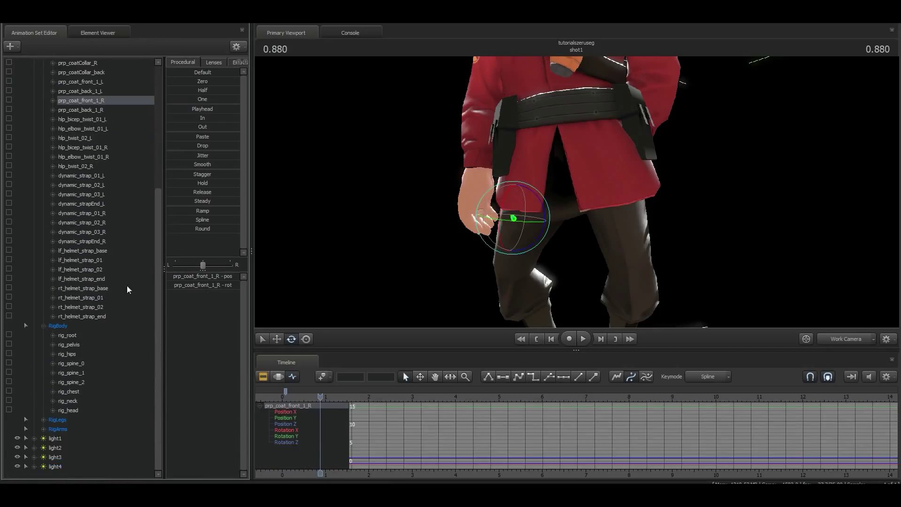
left_click(63, 327)
left_click_drag(319, 397, 340, 397)
left_click(66, 327, "ctrl")
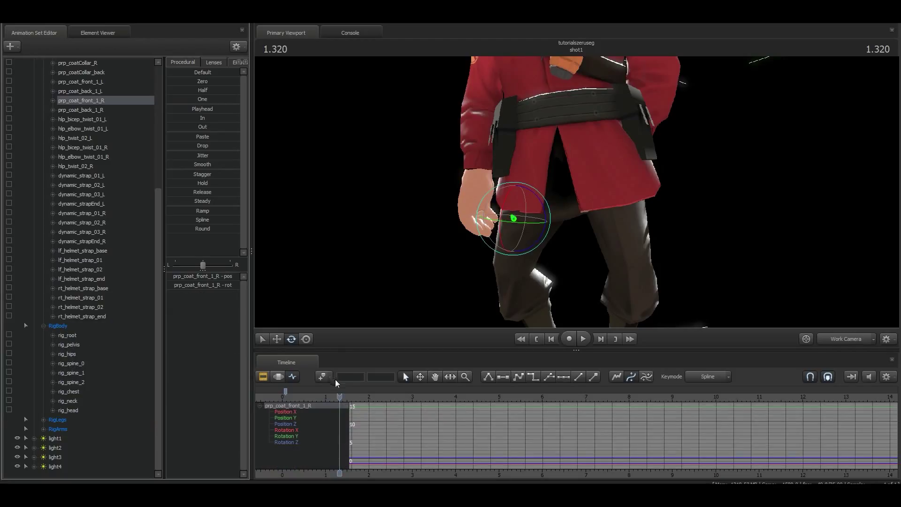
left_click(48, 327, "ctrl")
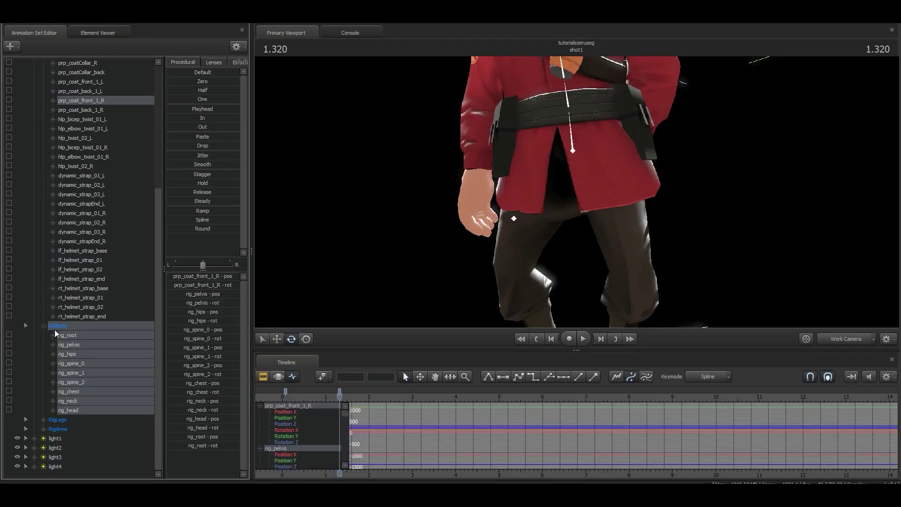
left_click(61, 327, "ctrl")
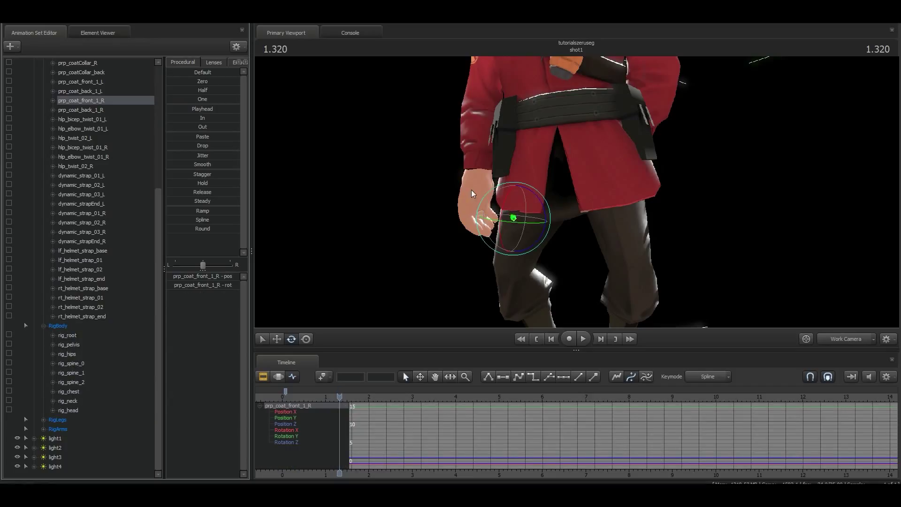
Rotate prp_coat_front_1_R slightly at 1.320, and view the coat flap from the side with the screen manipulator
left_click(508, 233)
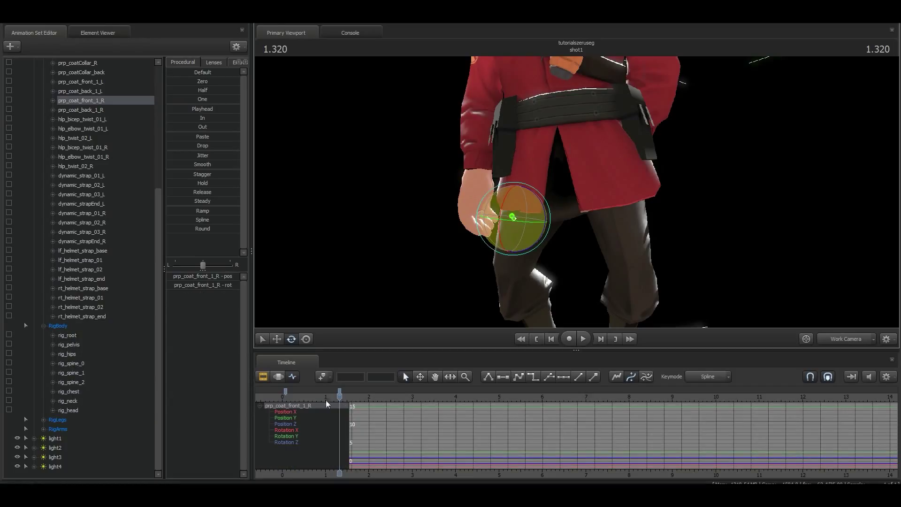
left_click(306, 339)
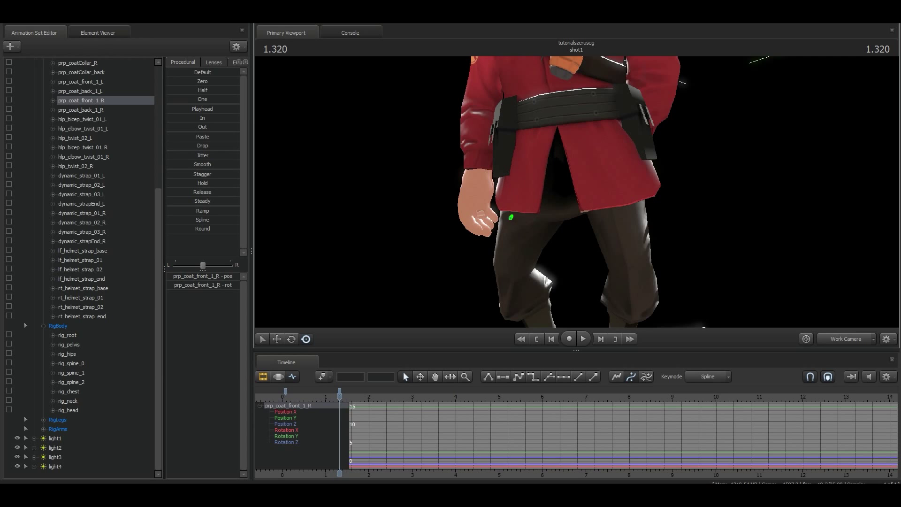
left_click_drag(577, 192, 355, 222)
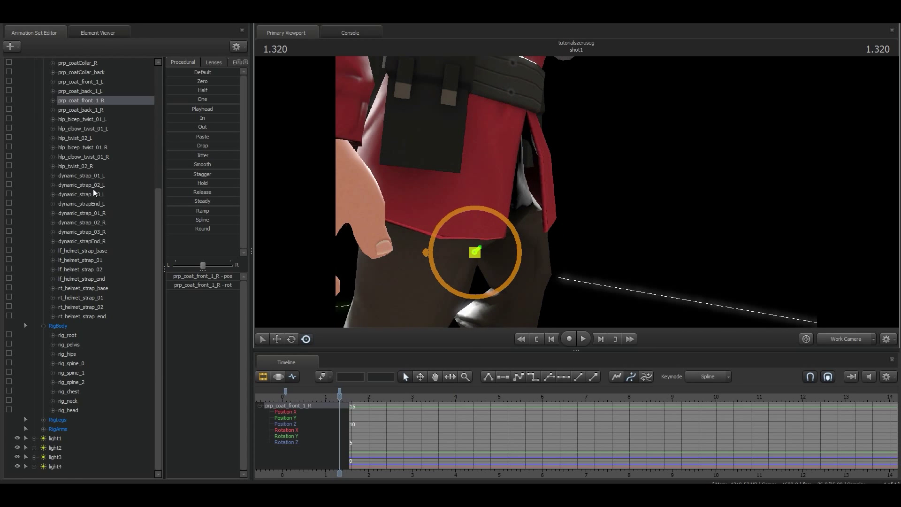
Select prp_coat_front_1_L and slightly adjust the left front coat flap at 1.320 with the screen manipulator
scroll(91, 202, "up", 5)
left_click(86, 222)
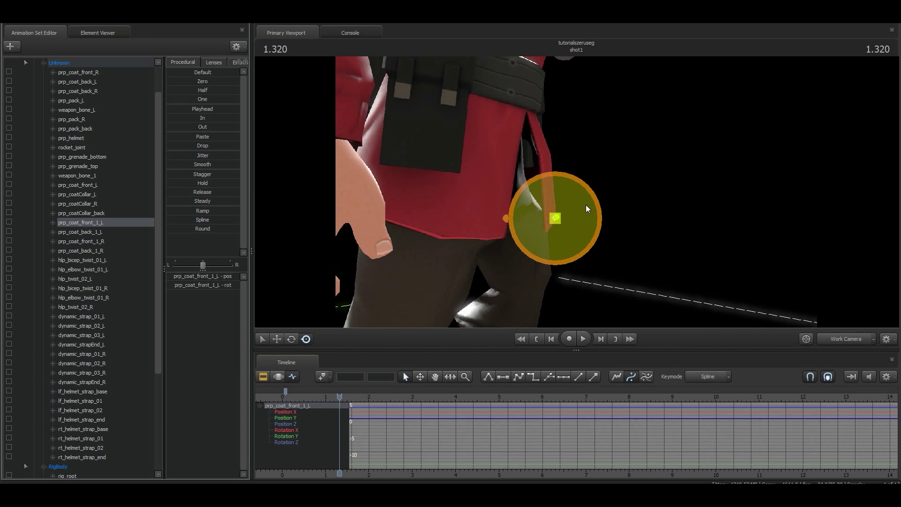
left_click_drag(568, 230, 561, 217)
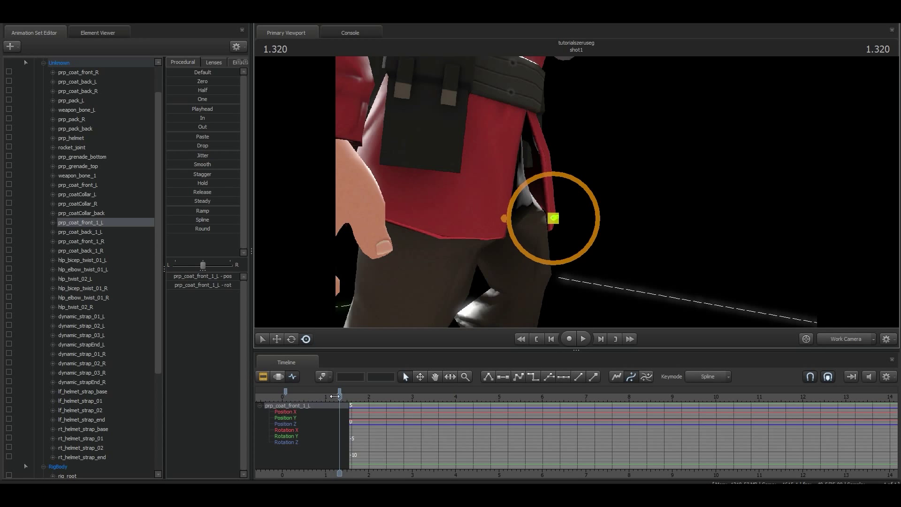
Scrub and play back the soldier's motion through camera1, and return the playhead to 1.320
left_click_drag(334, 397, 306, 398)
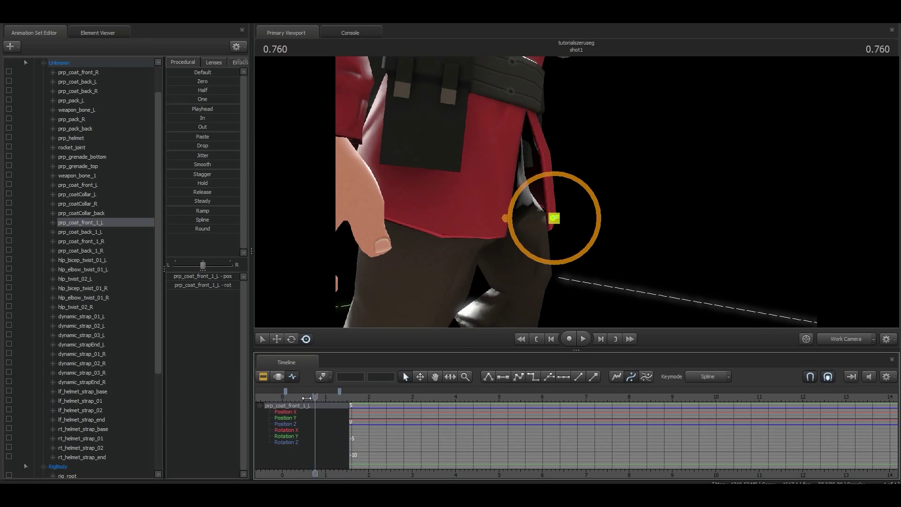
key("space")
left_click(833, 343)
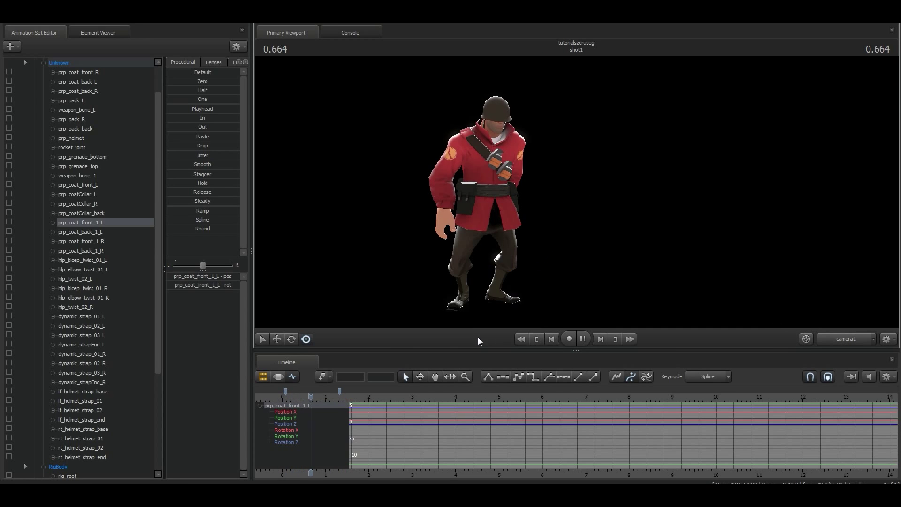
key("space")
left_click_drag(315, 397, 339, 400)
scroll(70, 221, "up", 2)
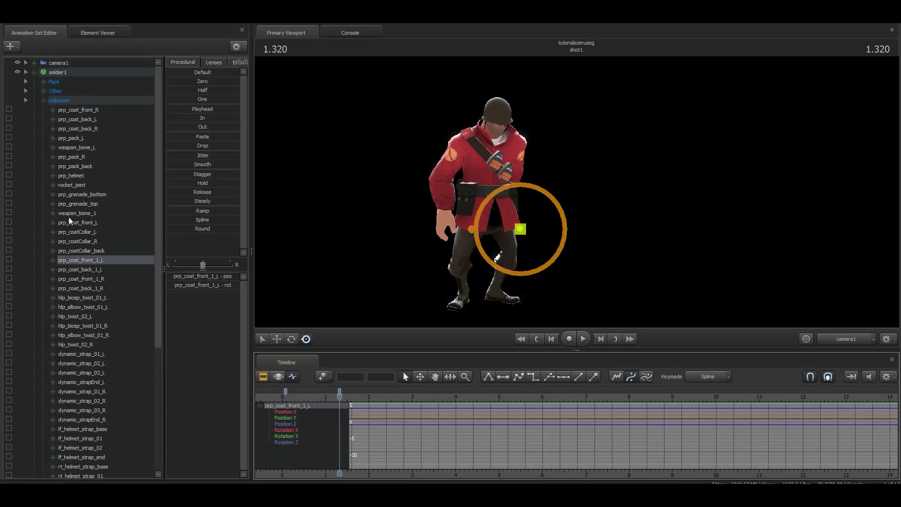
Collapse the Unknown and RigBody groups, select all soldier1 controls and move their keyframe at 1.320 to frame 20
left_click(47, 97)
left_click(44, 100)
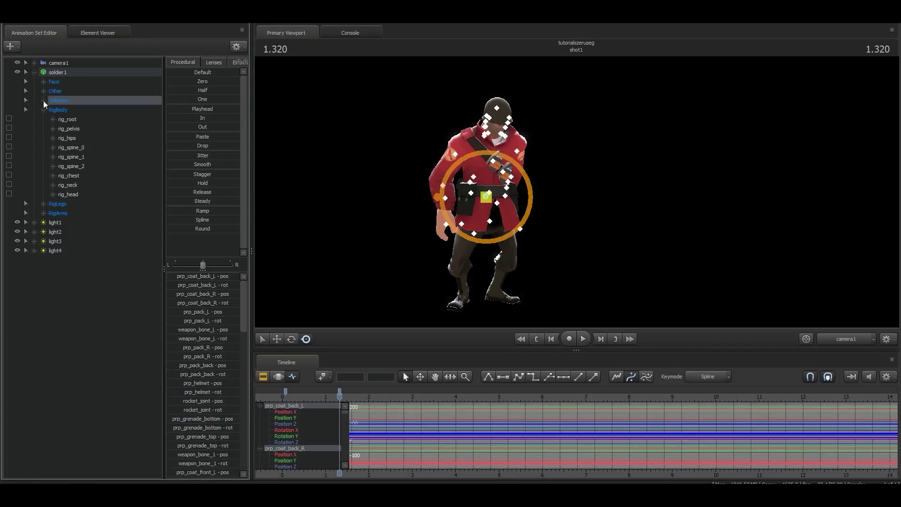
left_click(44, 110)
left_click(59, 73)
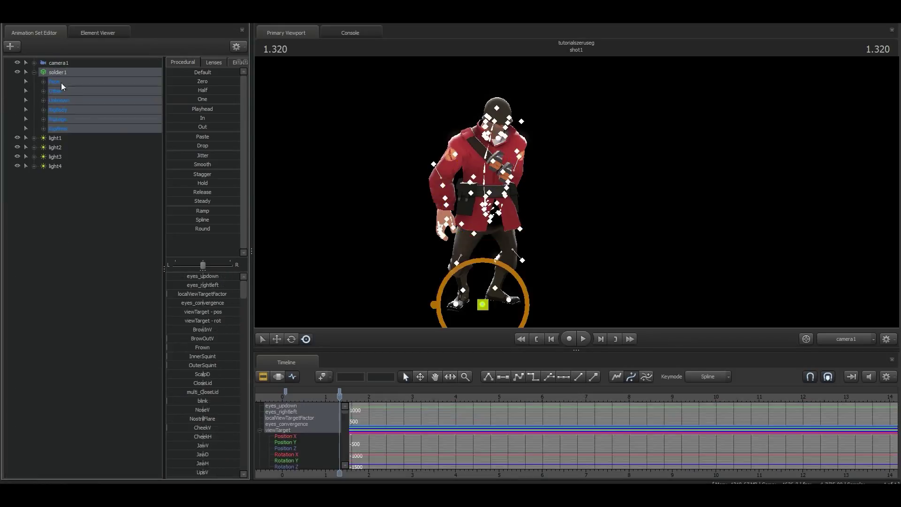
left_click(339, 391)
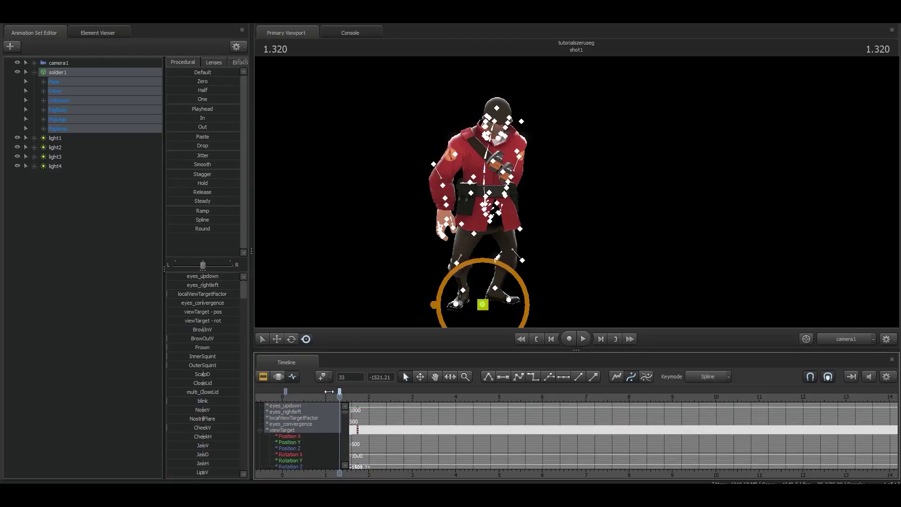
left_click_drag(339, 391, 323, 390)
Play the retimed motion in the Clip Editor, and return to the Graph Editor with the playhead at 0.800
left_click_drag(339, 396, 284, 397)
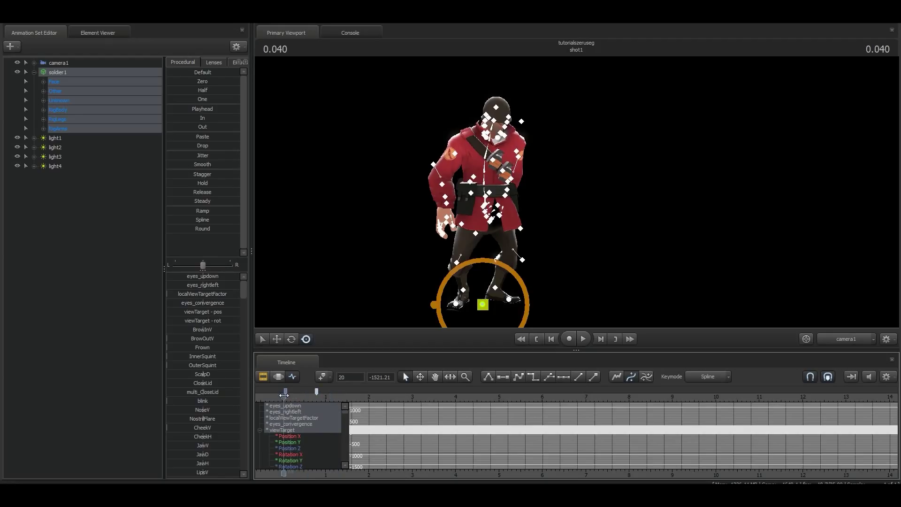
left_click(257, 377)
key("space")
key("space")
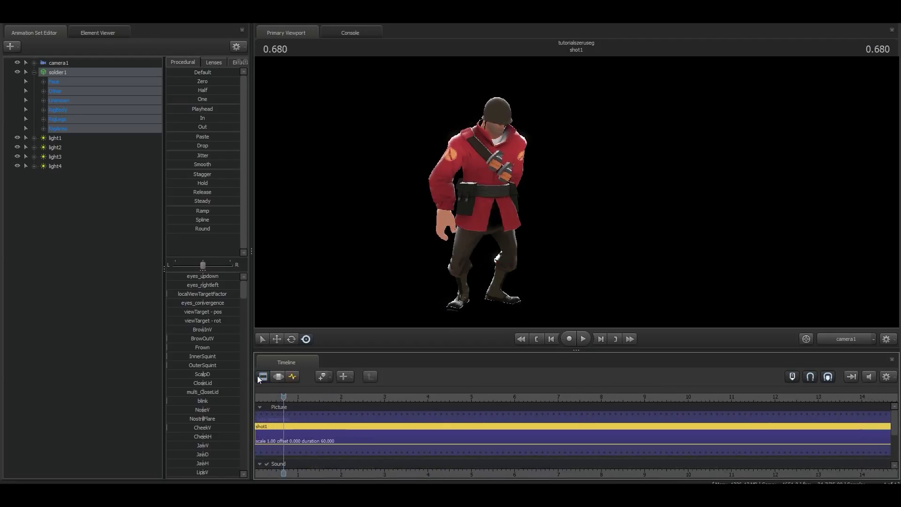
left_click(294, 376)
left_click_drag(284, 397, 328, 398)
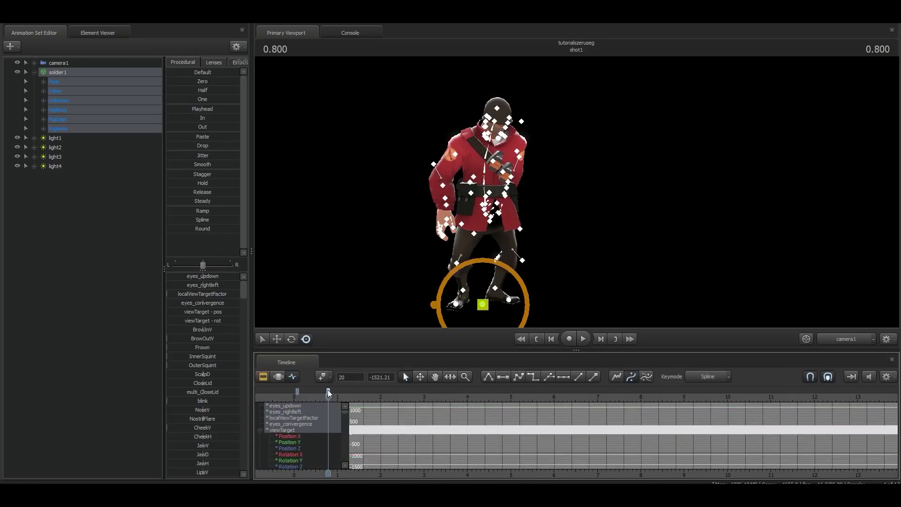
Copy soldier1's keyframe at 0.800 and add a matching keyframe for all its controls at 1.240
right_click(328, 389)
left_click(348, 429)
left_click_drag(328, 397, 347, 402)
key("m")
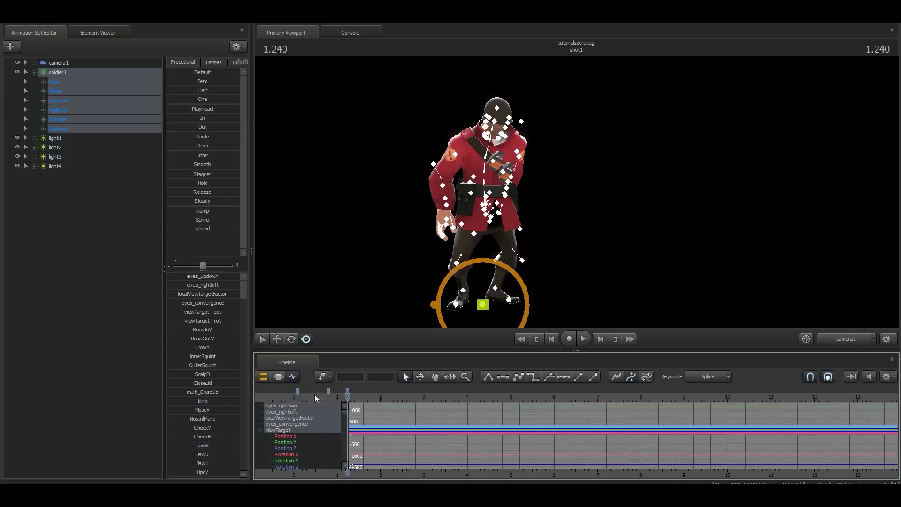
Copy soldier1's keyframe at frame 2 to a new keyframe at 1.960, and play the motion
left_click(298, 391)
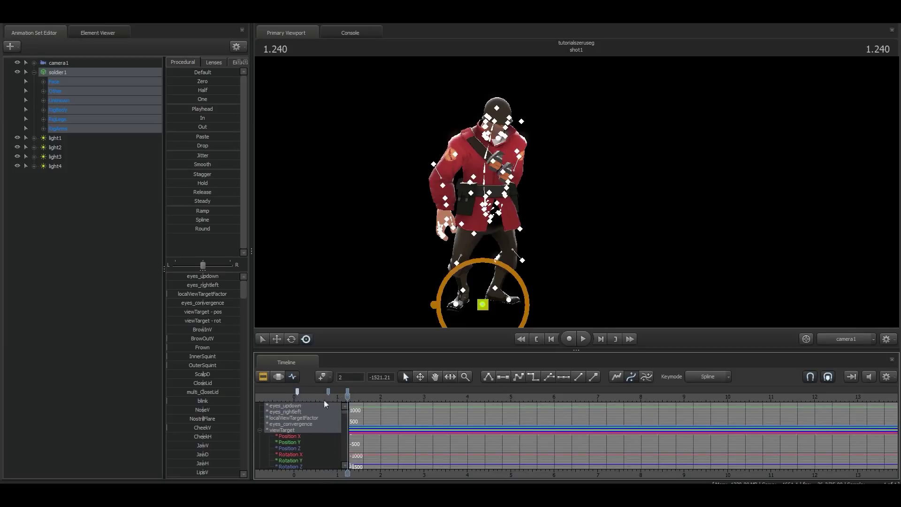
mouse_move(348, 397)
left_mouse_down()
mouse_move(382, 397)
mouse_move(296, 399)
left_mouse_up()
key("m")
key("space")
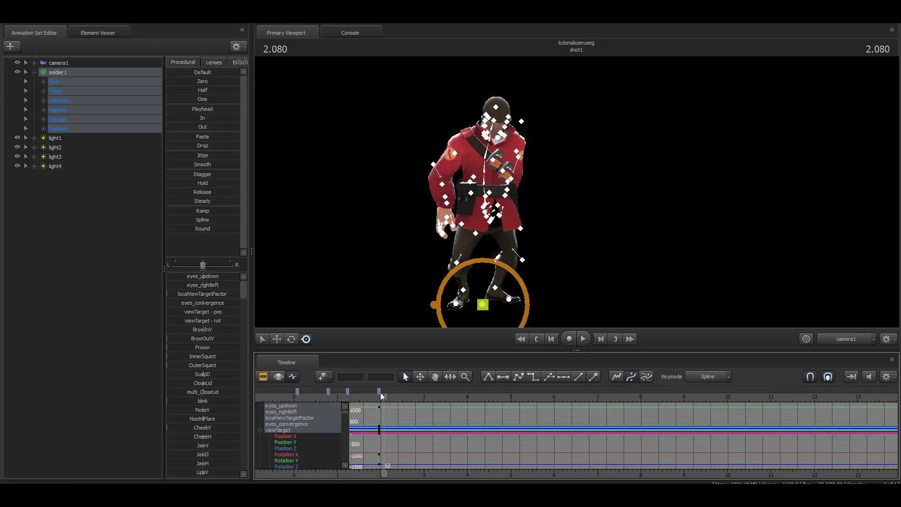
left_click(381, 391)
left_click(298, 391)
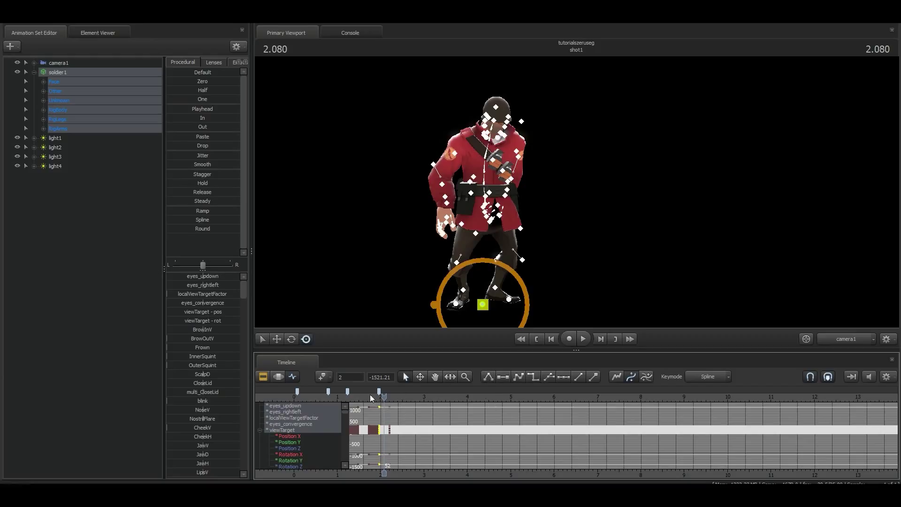
Apply Smooth to all soldier1 controls over the 0 to 2.080 time selection in the Motion Editor, and expand the selection to the full timeline
left_click(278, 377)
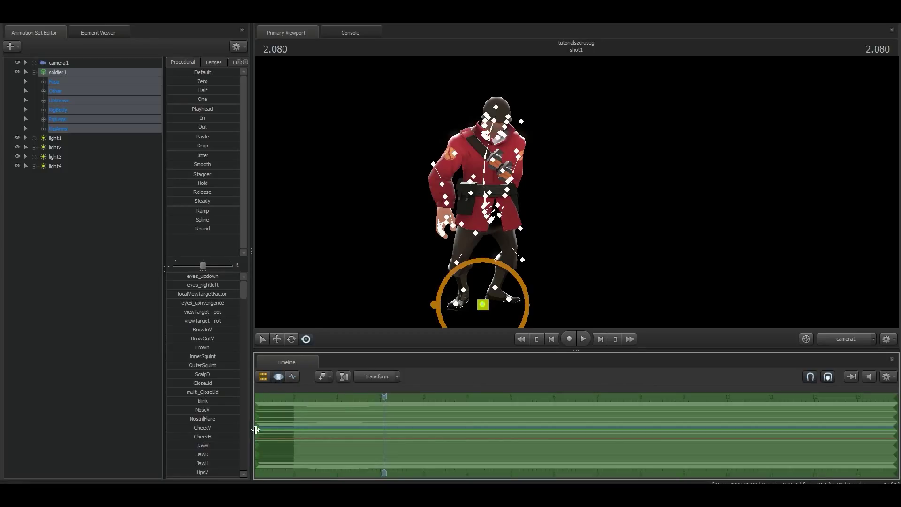
left_click_drag(254, 430, 294, 437)
left_click_drag(897, 442, 384, 439)
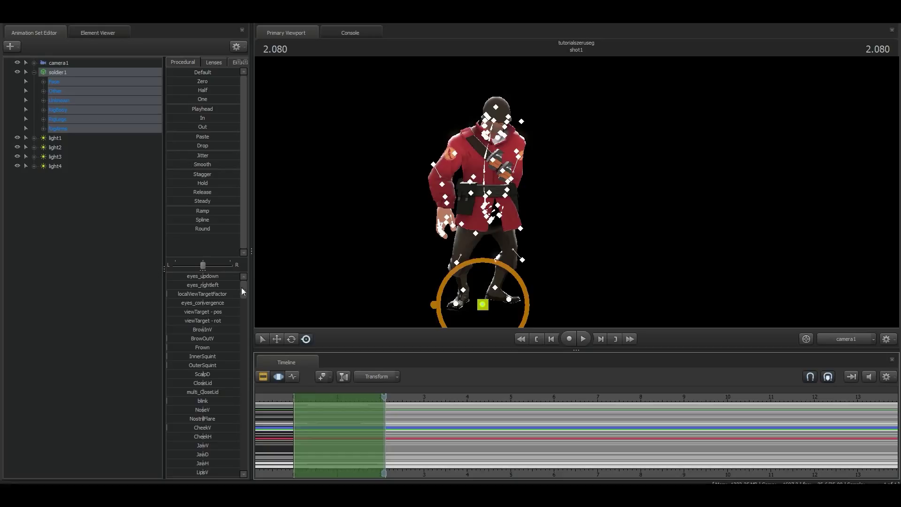
left_click(184, 164)
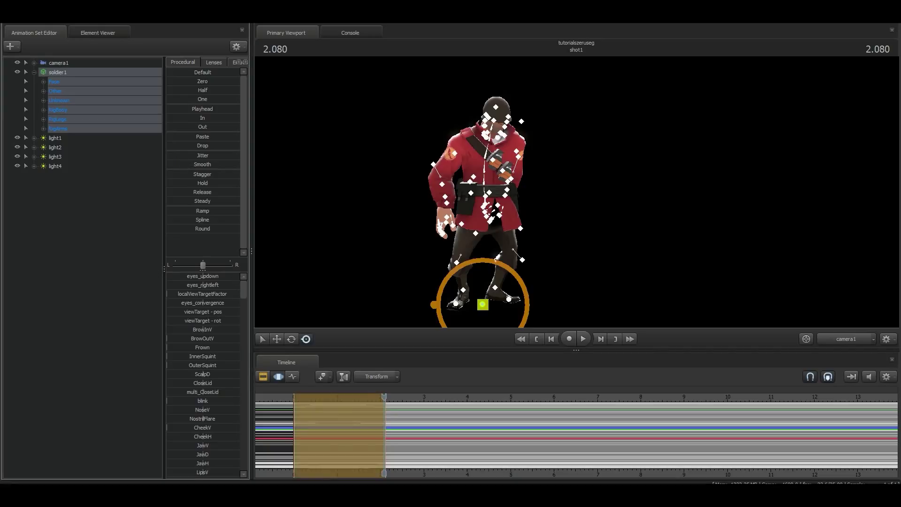
left_click(299, 446)
left_click_drag(294, 442, 256, 439)
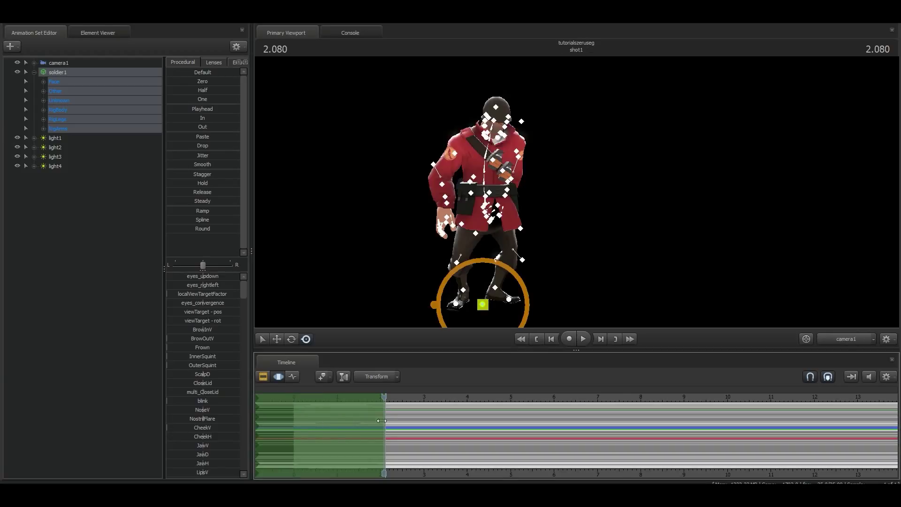
left_click_drag(385, 419, 899, 403)
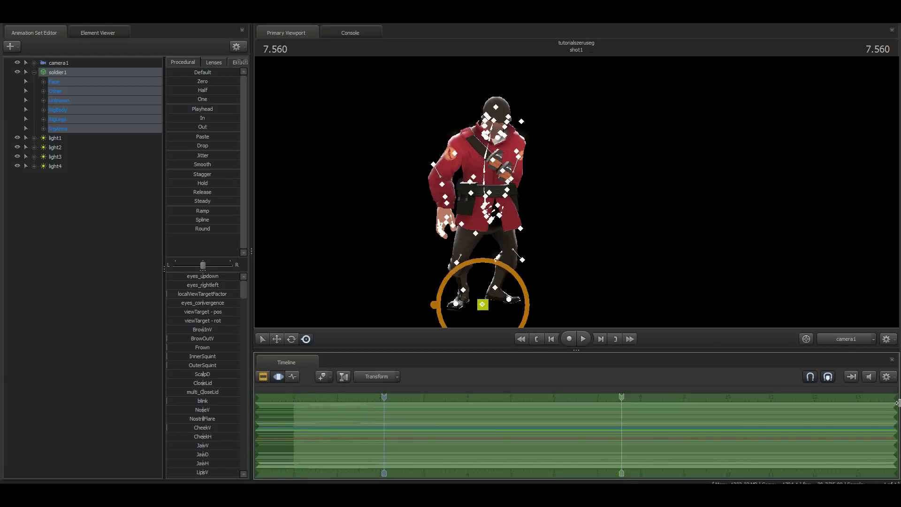
Play the soldier's motion several times from near the start in the Clip Editor
left_click(263, 377)
left_click_drag(379, 398, 296, 405)
key("space")
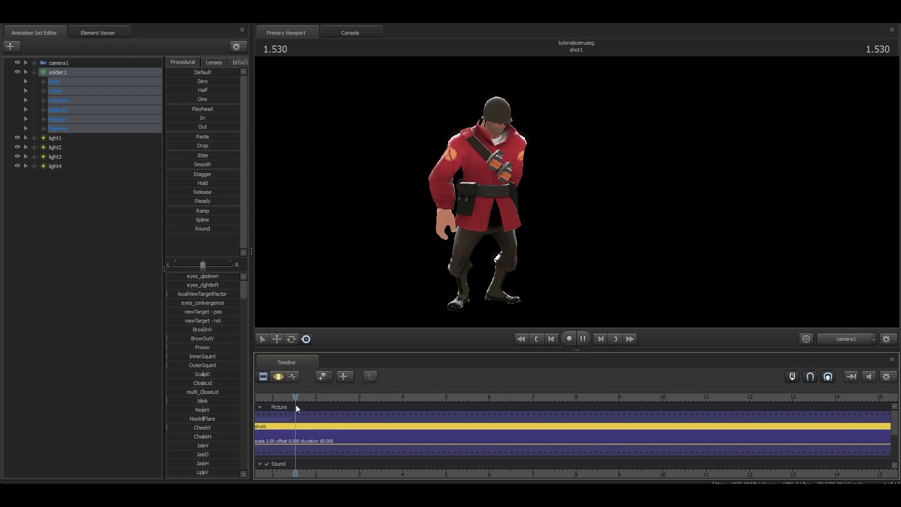
key("space")
left_click_drag(296, 405, 699, 395)
key("space")
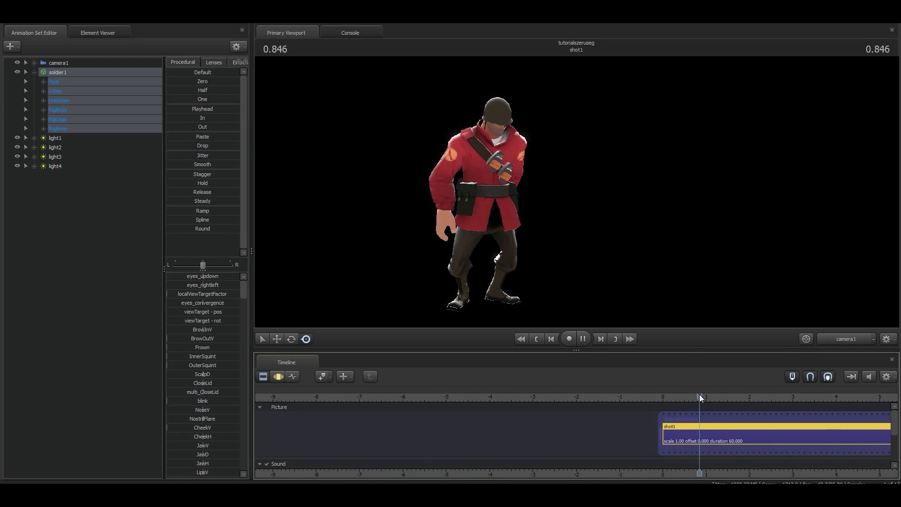
key("space")
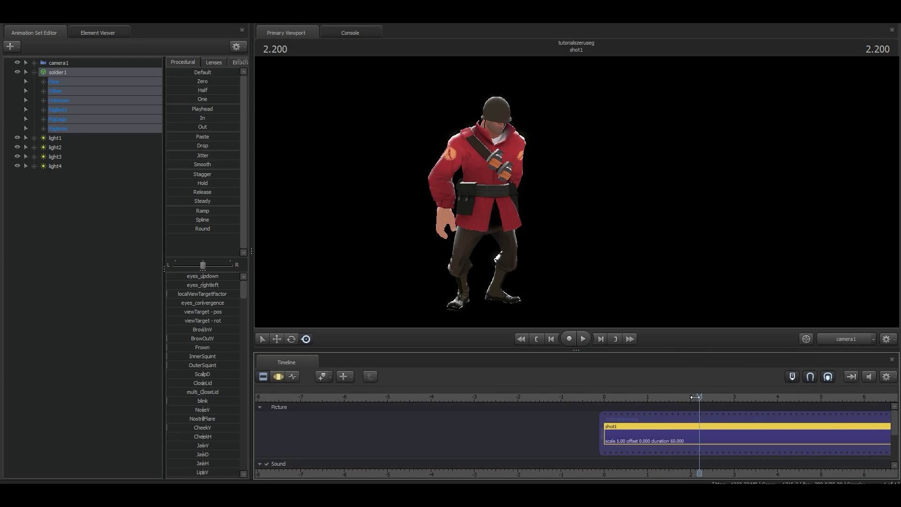
left_click_drag(693, 396, 603, 397)
key("space")
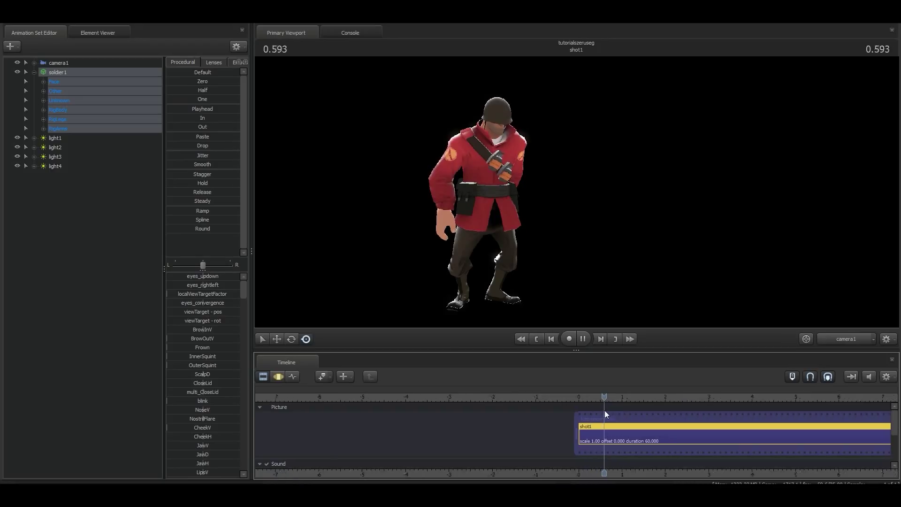
key("space")
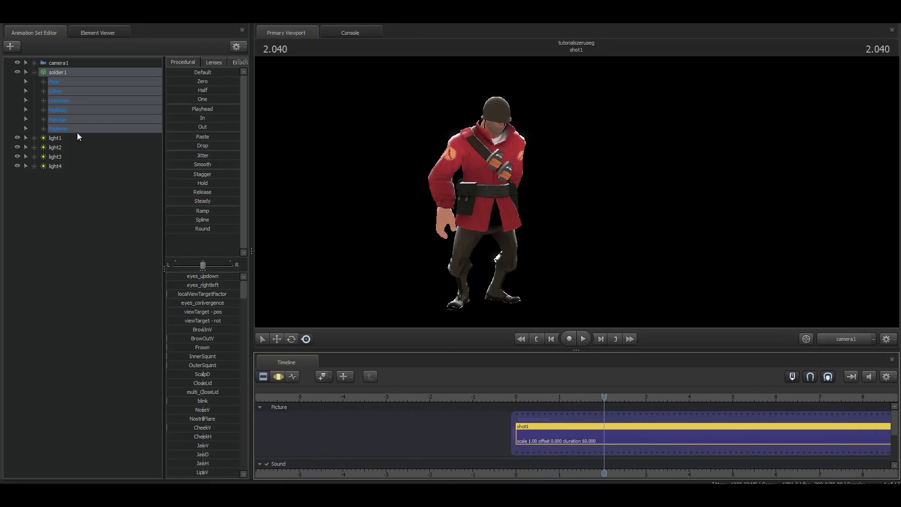
Select rig_head in the RigBody group and adjust the head's pose at 0.800 in the Graph Editor with the screen manipulator
left_click(63, 111)
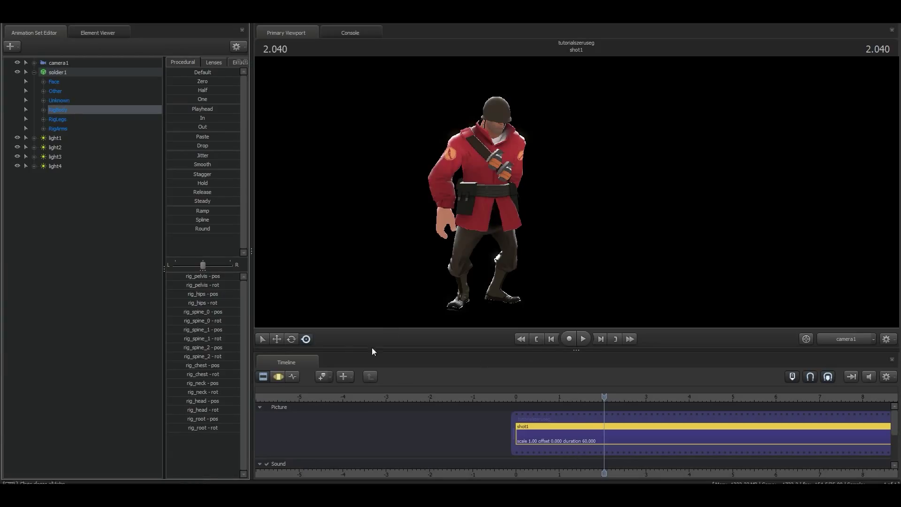
left_click(43, 110)
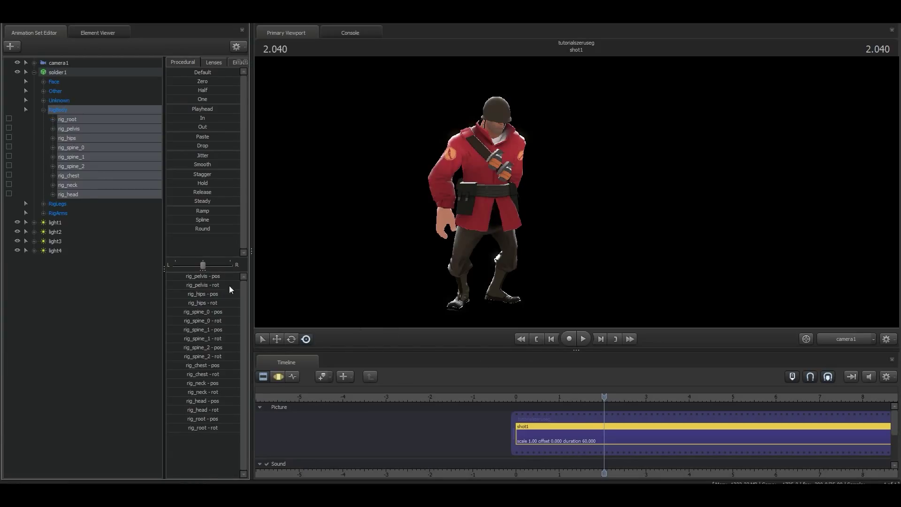
left_click(293, 378)
left_click_drag(604, 396, 517, 385)
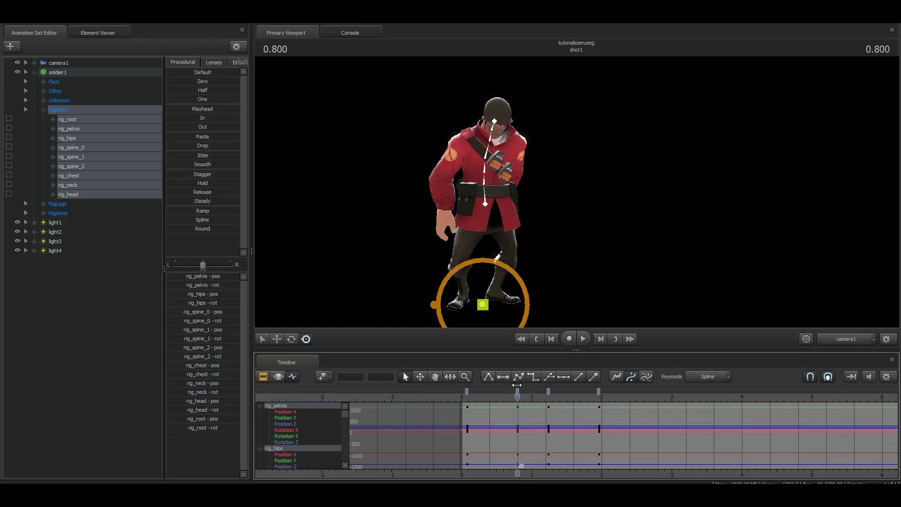
left_click(68, 191)
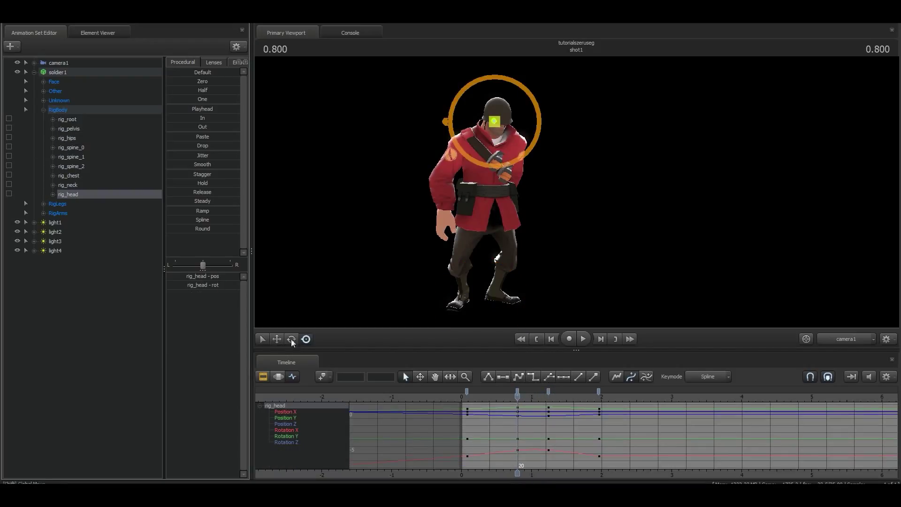
left_click_drag(511, 141, 501, 155)
Adjust rig_head at the 1.240 keyframe with the screen manipulator and a slight rotation, and play the motion
left_click(549, 395)
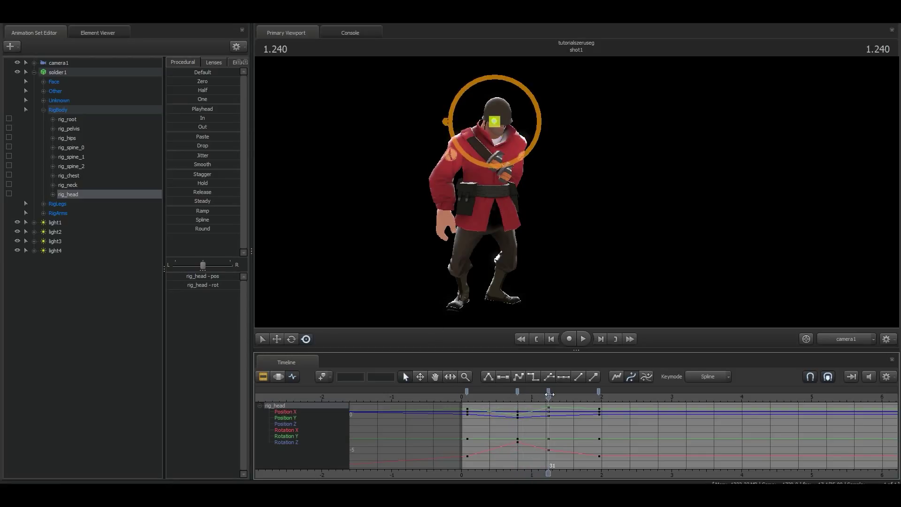
left_click_drag(505, 138, 512, 122)
left_click(292, 339)
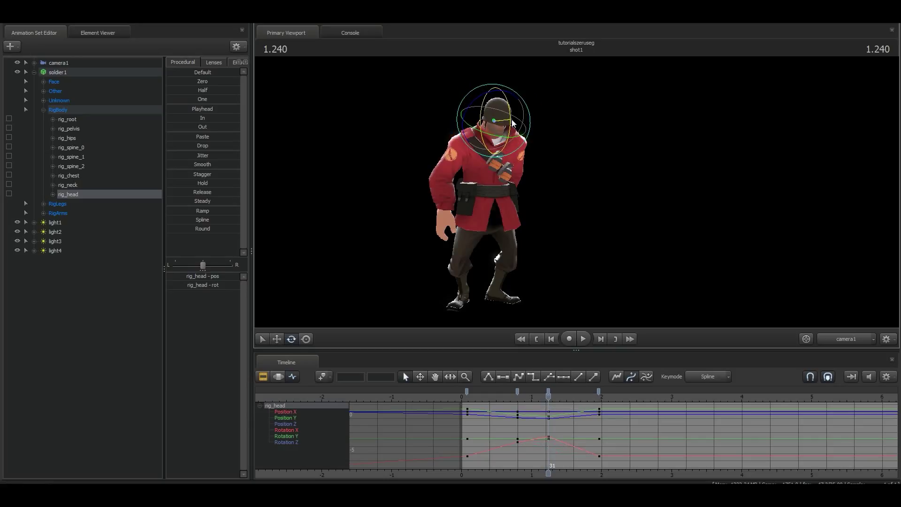
left_click_drag(512, 119, 512, 120)
key("space")
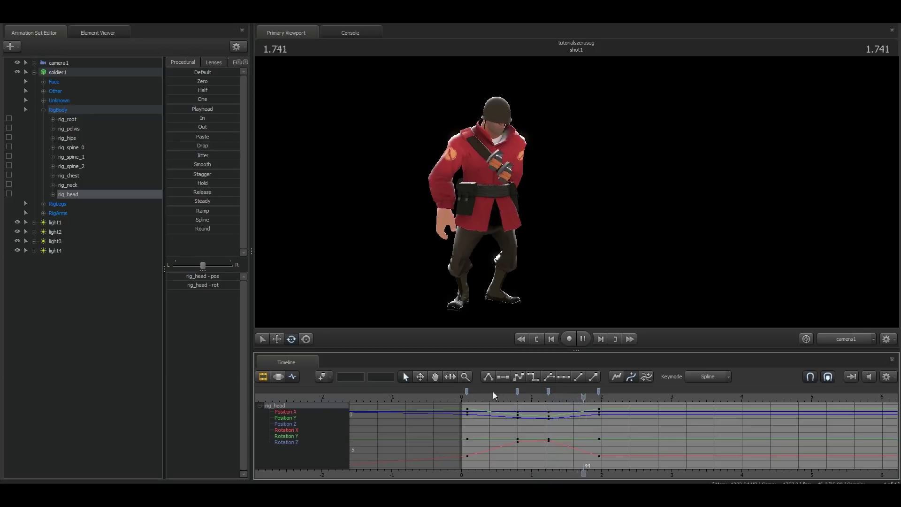
key("space")
Refine rig_head's rotation around its X axis at the 1.240 keyframe, playing the motion between adjustments
left_click_drag(596, 396, 548, 398)
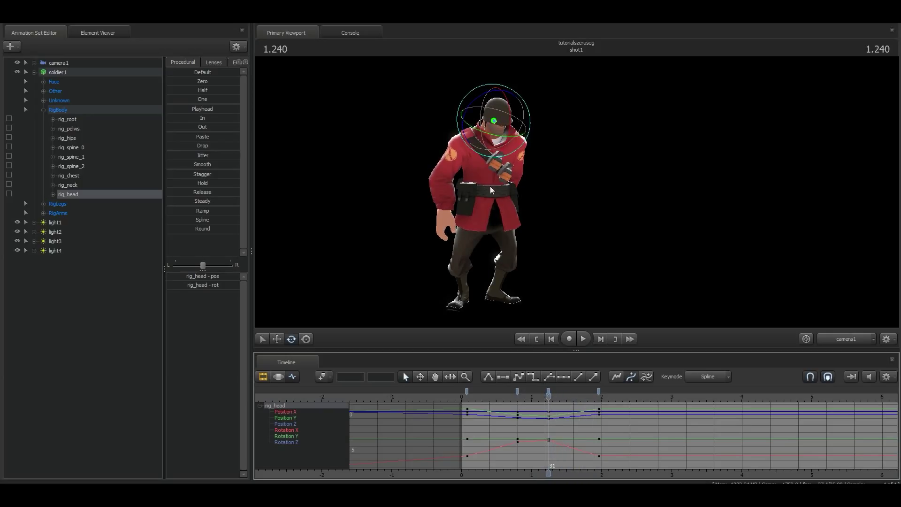
left_click_drag(510, 136, 511, 133)
key("space")
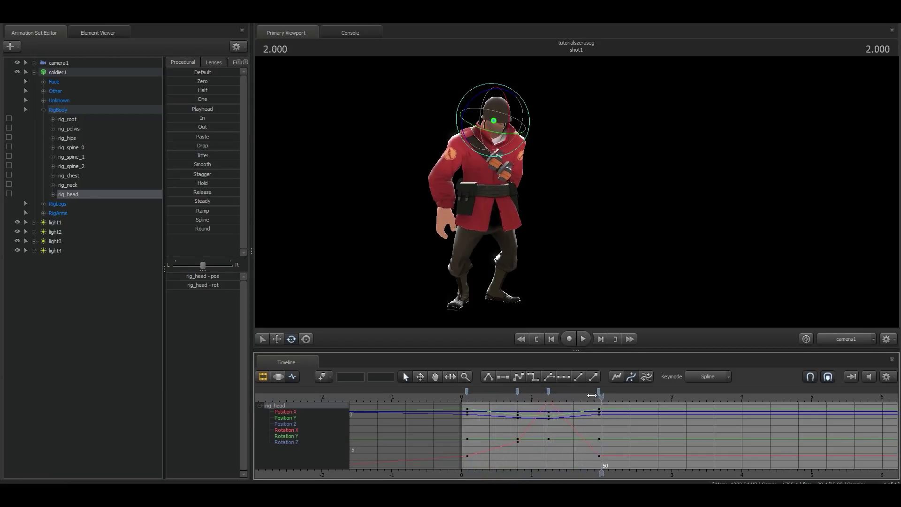
left_click(549, 398)
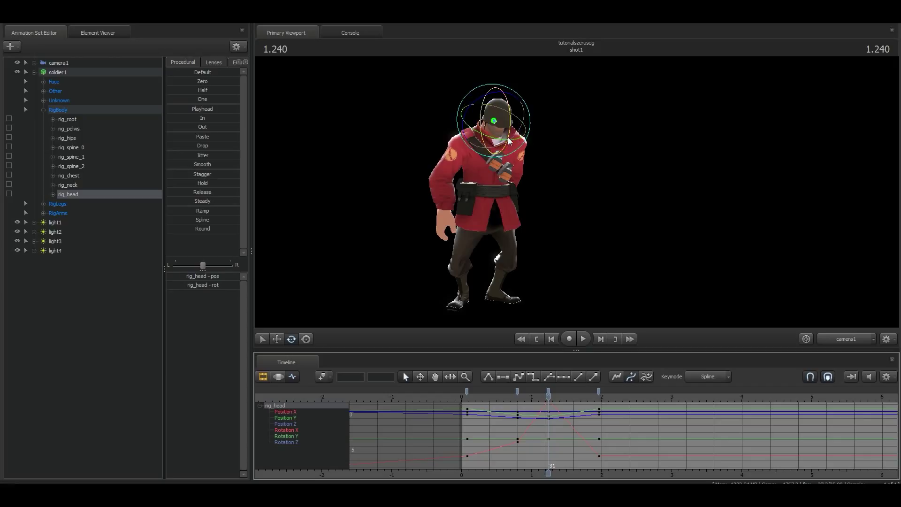
left_click_drag(509, 135, 509, 137)
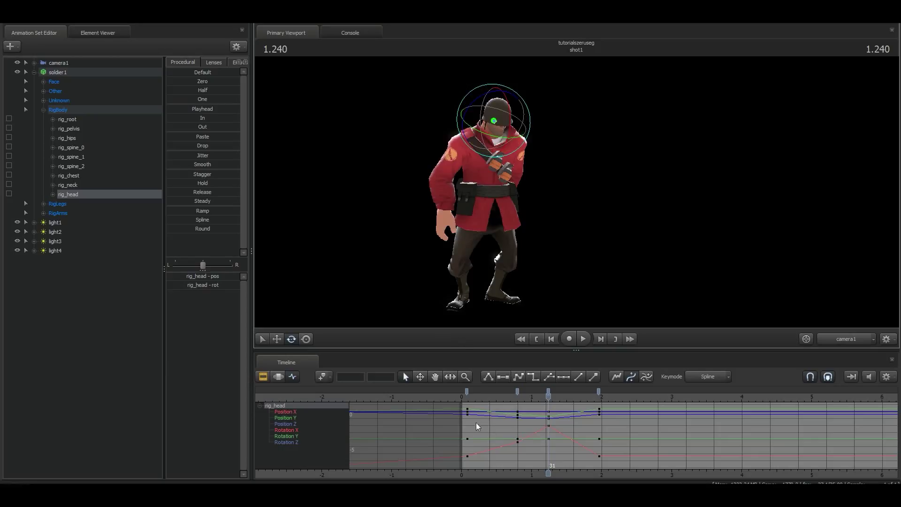
Compare the head's pose between the 1.240 and 1.960 keyframes by scrubbing, and play the motion
left_click(277, 339)
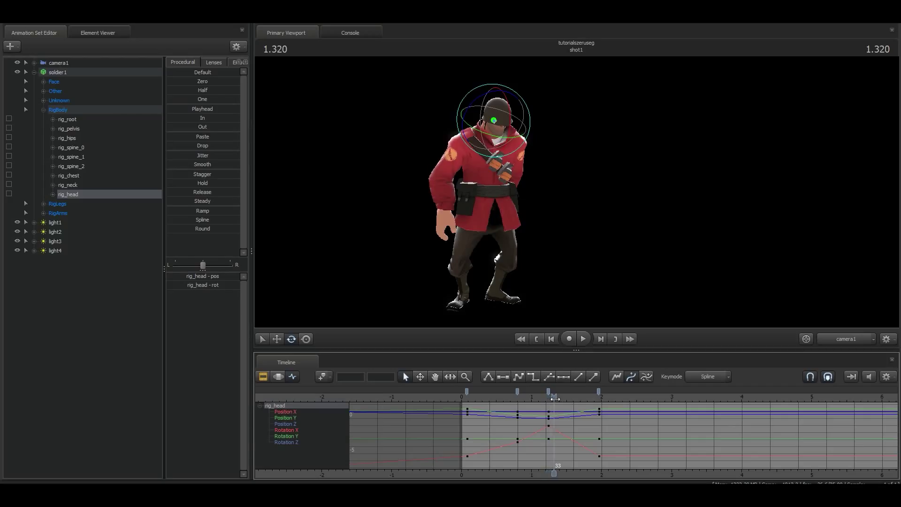
mouse_move(550, 399)
left_mouse_down()
mouse_move(602, 398)
mouse_move(548, 397)
left_mouse_up()
left_click_drag(548, 398, 600, 399)
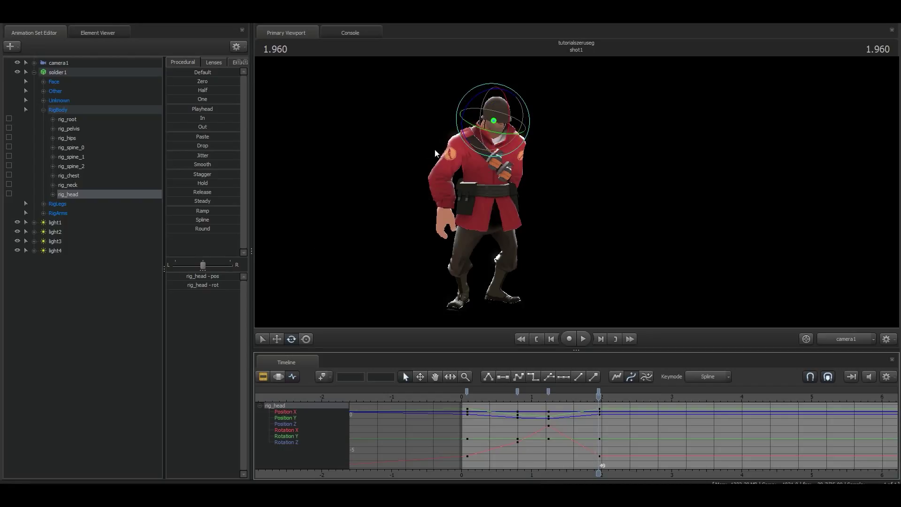
left_click_drag(598, 397, 549, 398)
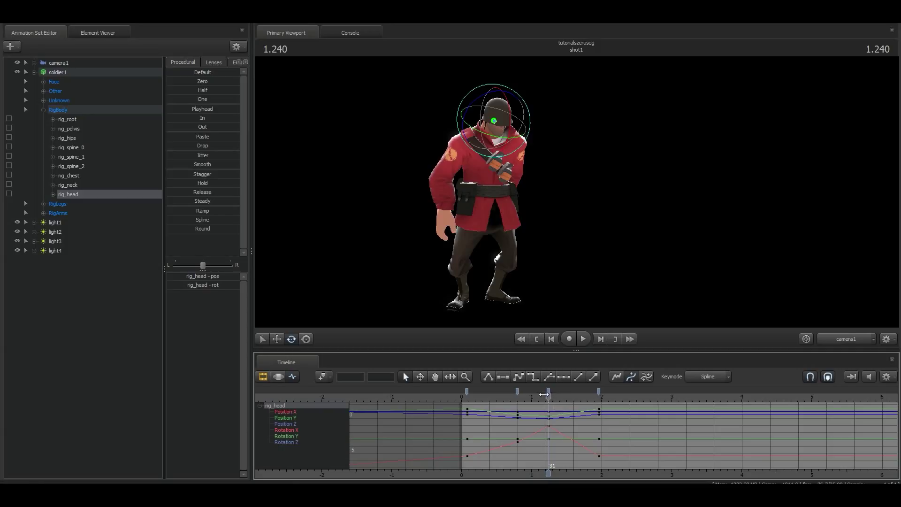
left_click_drag(545, 395, 491, 397)
key("space")
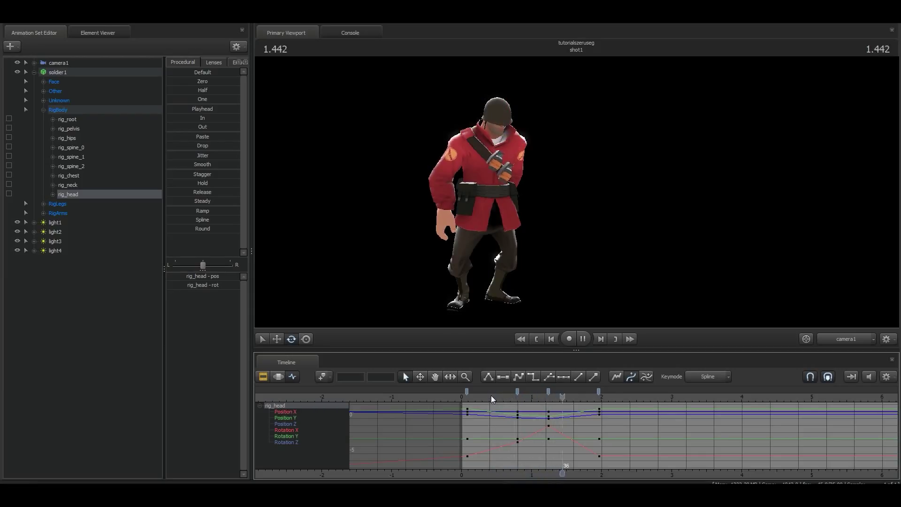
key("space")
Rotate rig_head slightly around its X axis at the 1.960 keyframe, and play the motion
left_click_drag(607, 399, 599, 399)
left_click_drag(509, 124, 510, 126)
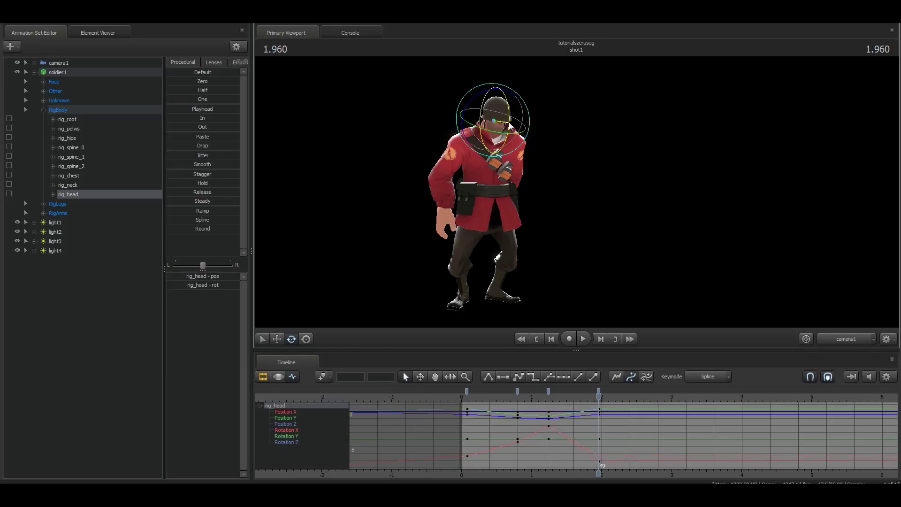
left_click_drag(600, 398, 510, 396)
key("space")
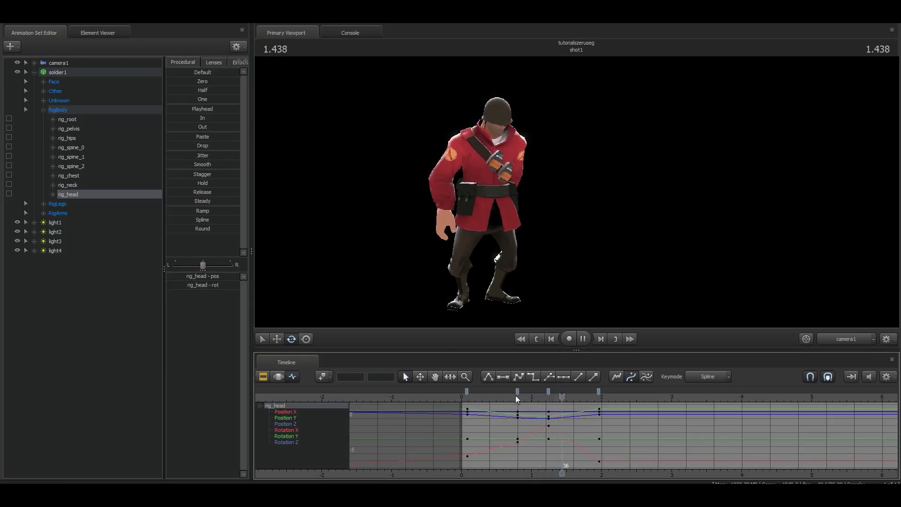
key("space")
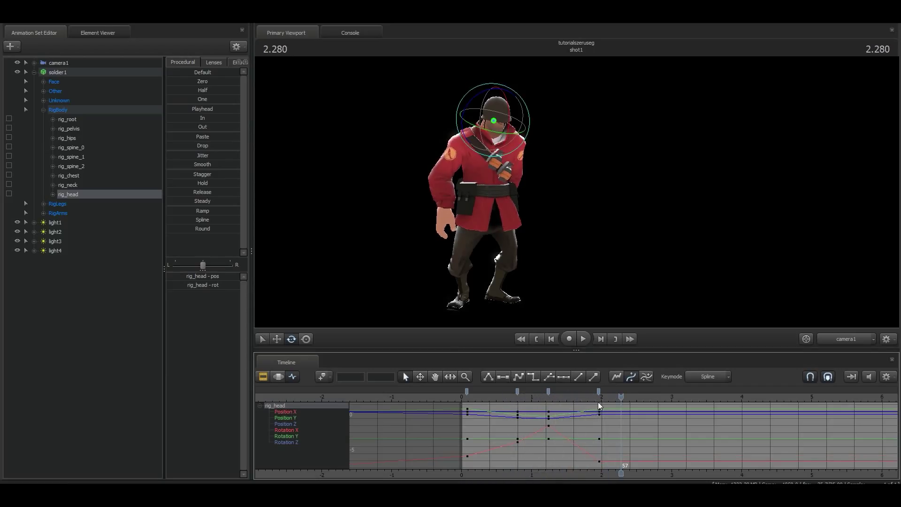
Return to the Clip Editor with the playhead at 0.080, and enable Progressive Refinement with Depth Of Field and Ambient Occlusion for the viewport
left_click_drag(598, 399, 466, 398)
left_click(263, 377)
right_click(477, 186)
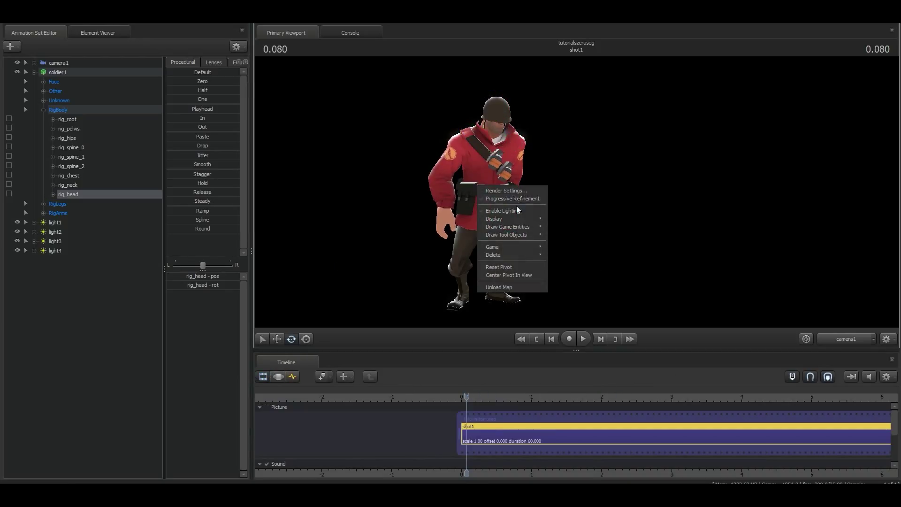
left_click(513, 199)
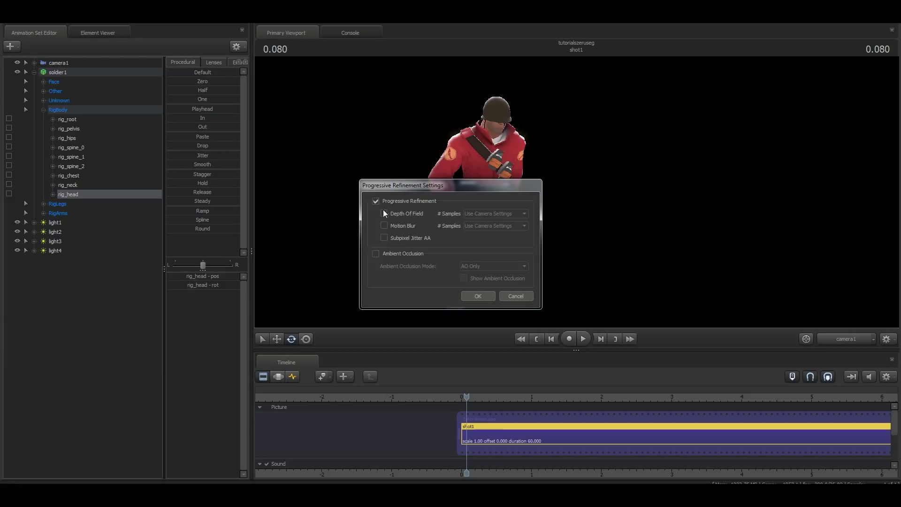
left_click(384, 214)
left_click(375, 254)
left_click(477, 298)
Enable lighting in the viewport and turn on drawing of World Brush Models so the map's floor is rendered
right_click(431, 178)
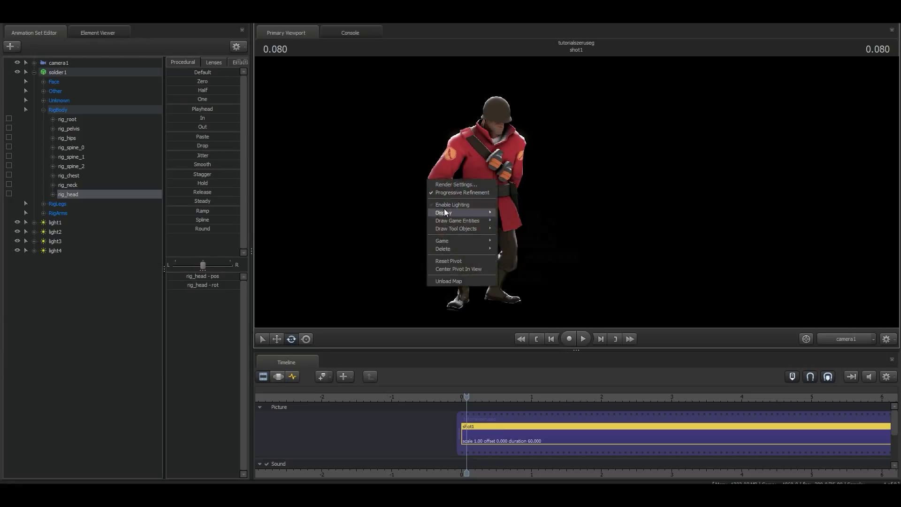
left_click(446, 207)
right_click(543, 237)
mouse_move(595, 277)
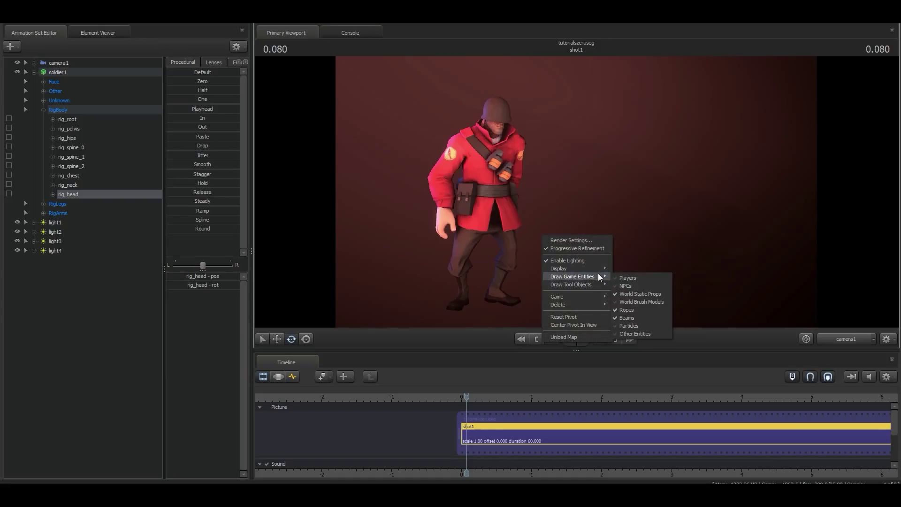
left_click(642, 302)
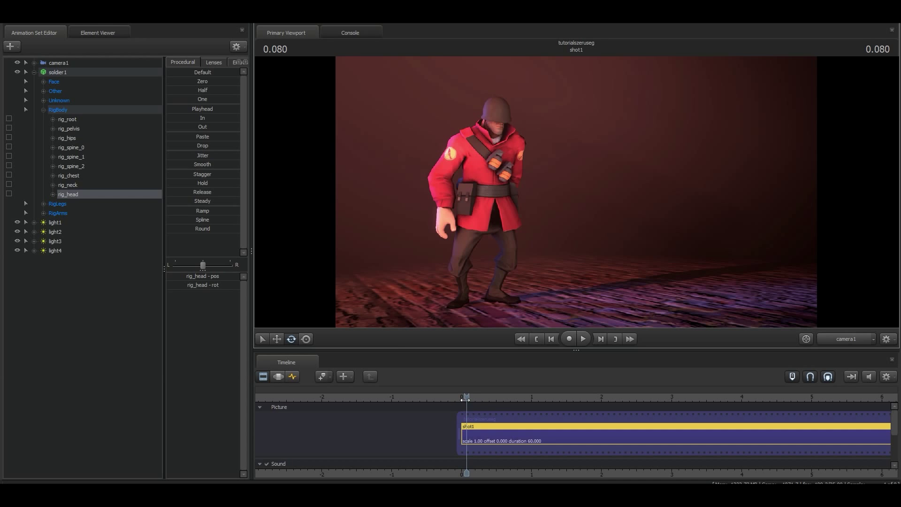
Select the RigBody group, show its keyframes in the Graph Editor, and place the playhead at 2.000
left_click_drag(465, 399, 461, 396)
left_click(58, 110)
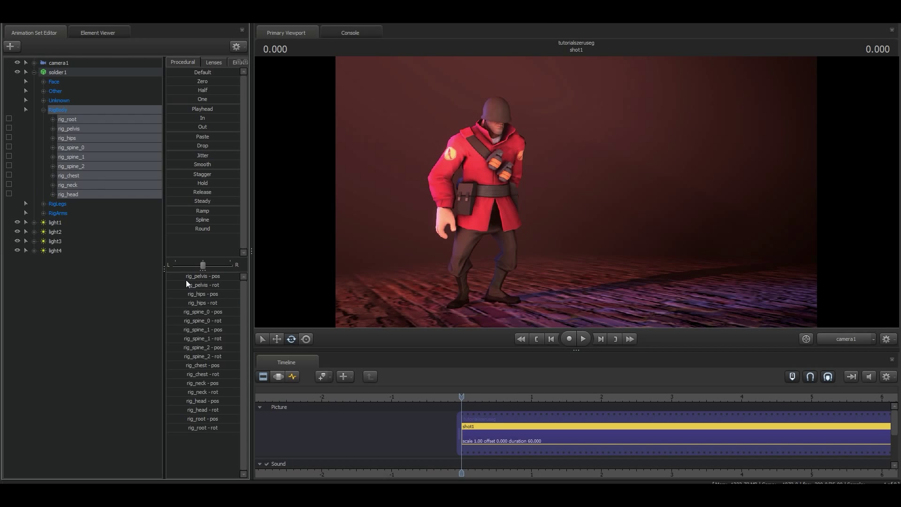
left_click(293, 378)
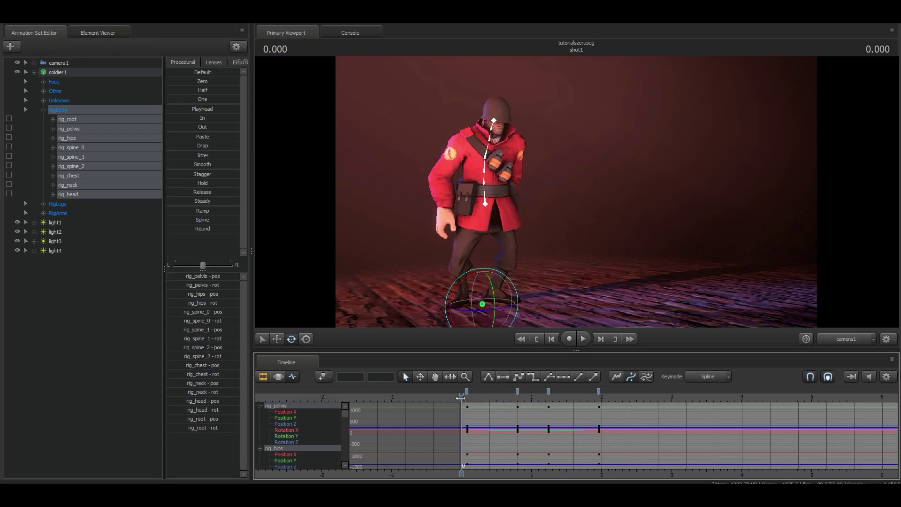
left_click_drag(461, 398, 601, 406)
In the Clip Editor, trim the end of shot1 to the playhead at 2.000
left_click(263, 377)
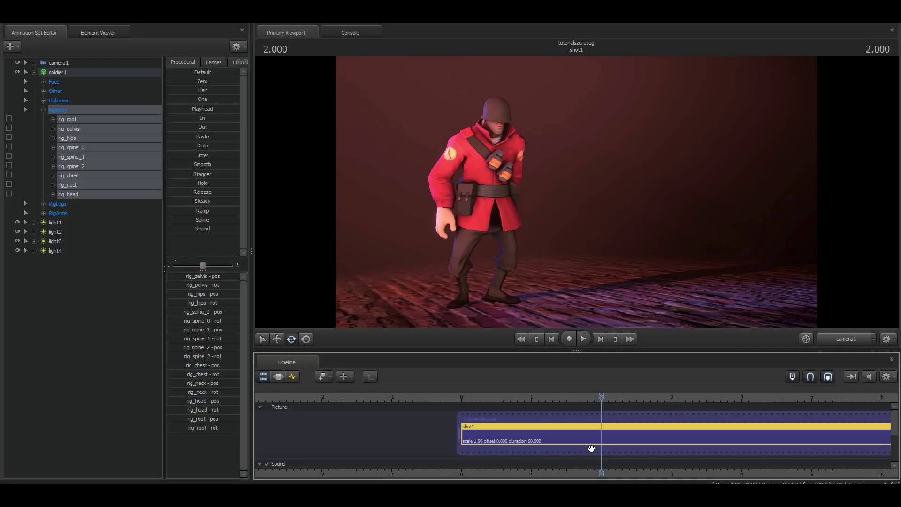
scroll(601, 447, "down", 5)
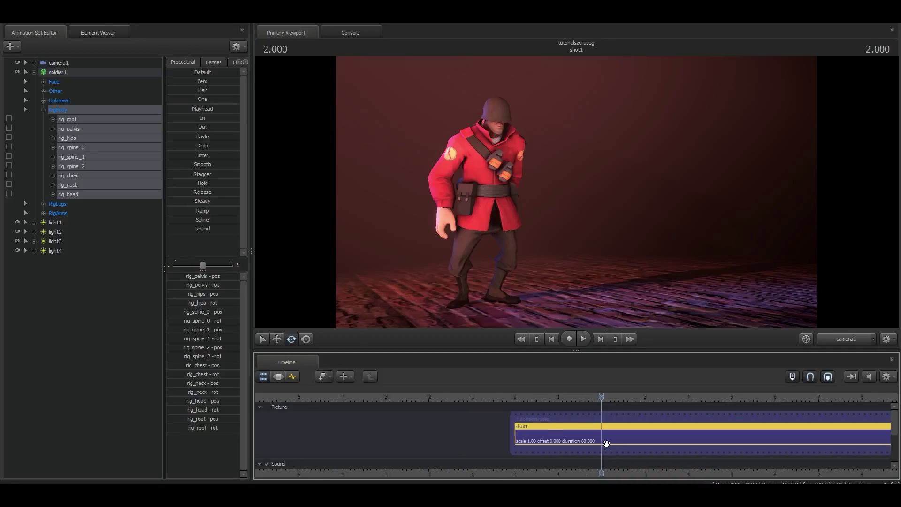
scroll(608, 445, "up", 4)
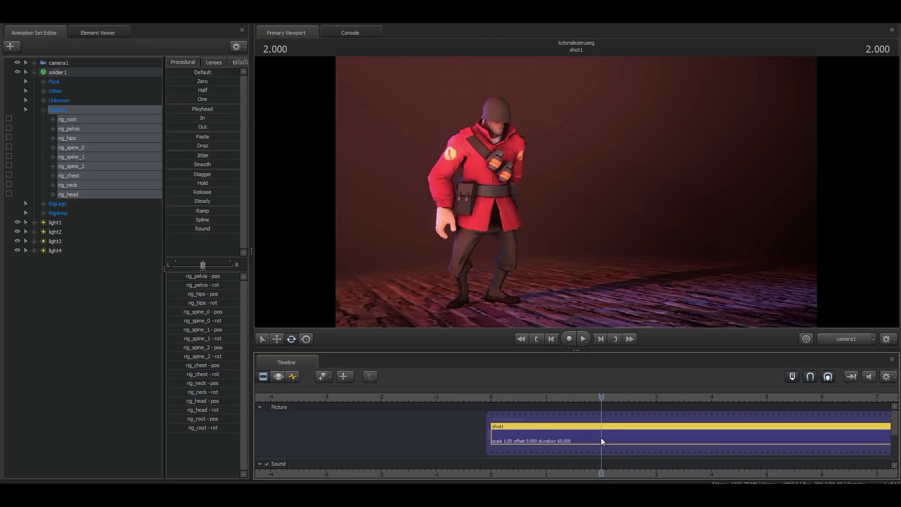
scroll(601, 437, "up", 2)
scroll(604, 439, "down", 3)
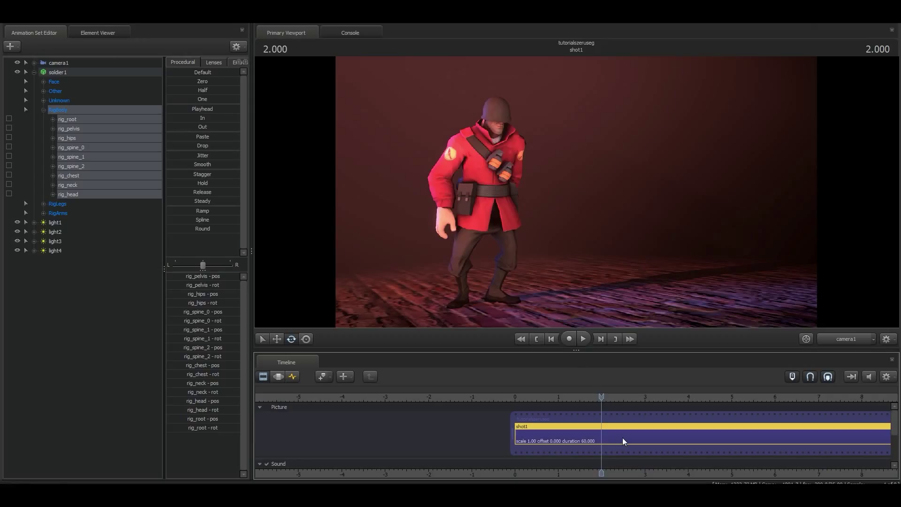
key("]")
scroll(625, 437, "down", 5)
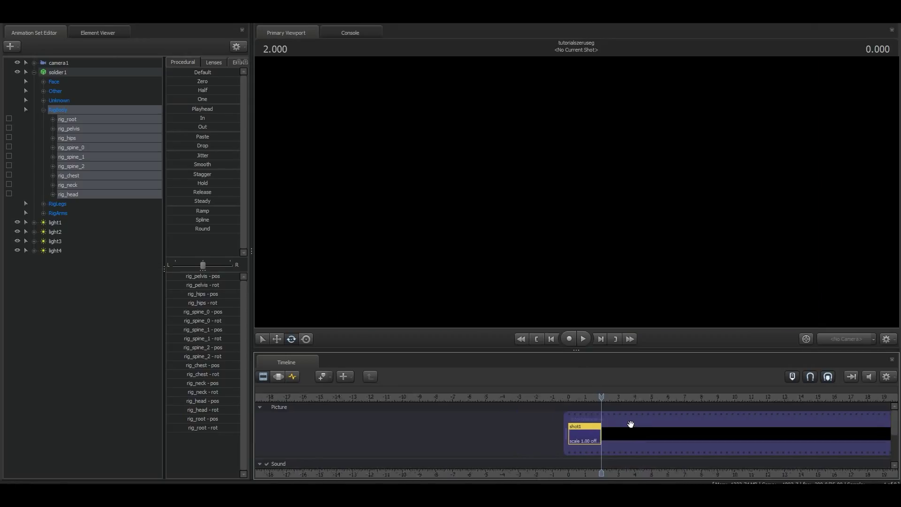
scroll(607, 426, "down", 3)
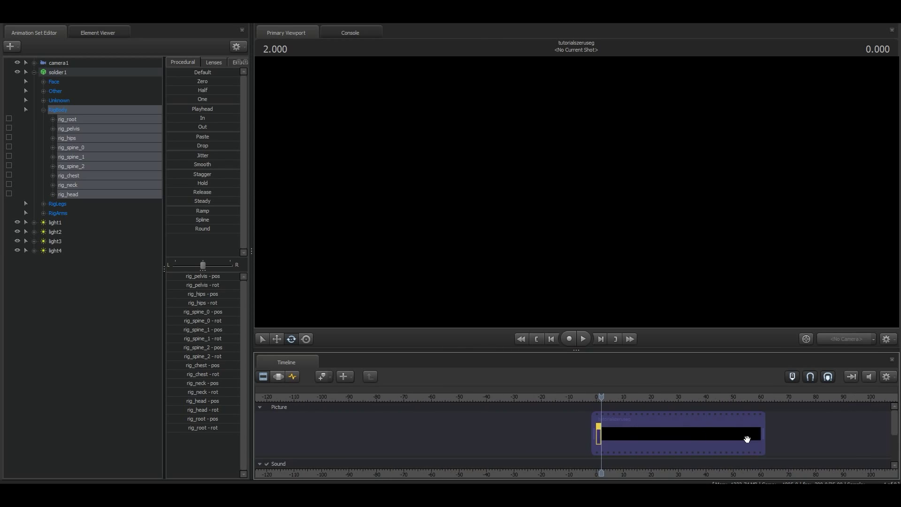
scroll(642, 442, "up", 4)
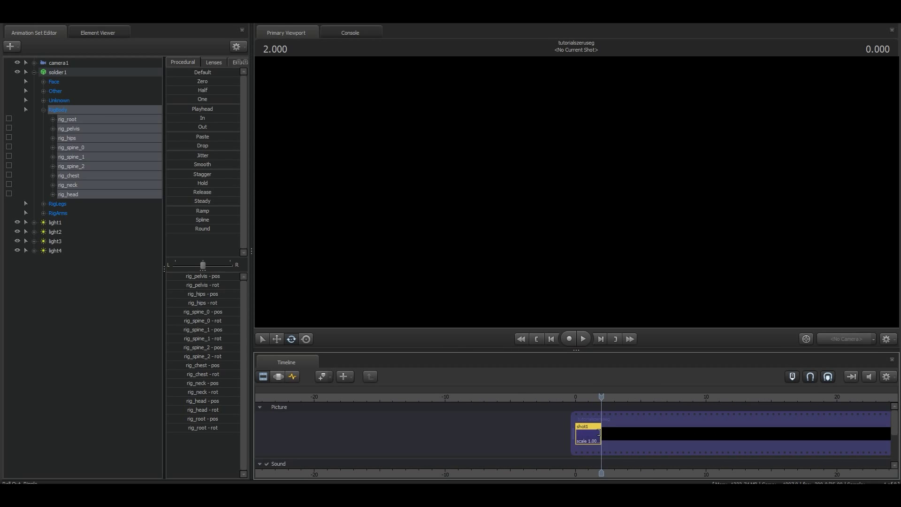
Try extending shot1's end and undo it, then shorten the movie's overall length to end with shot1 at 2.000
mouse_move(599, 432)
left_mouse_down()
mouse_move(839, 431)
mouse_move(653, 437)
left_mouse_up()
key("ctrl+z")
scroll(676, 437, "down", 5)
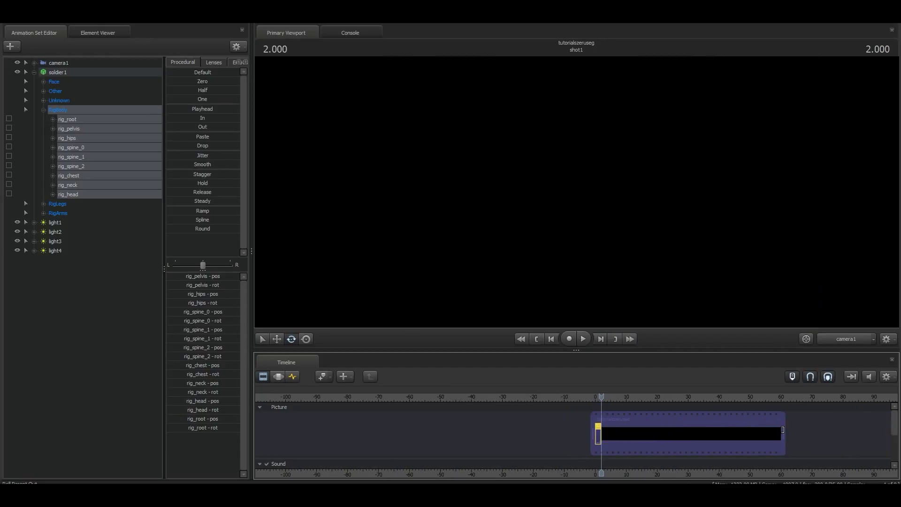
left_click_drag(781, 433, 601, 435)
scroll(618, 439, "up", 3)
scroll(618, 439, "up", 5)
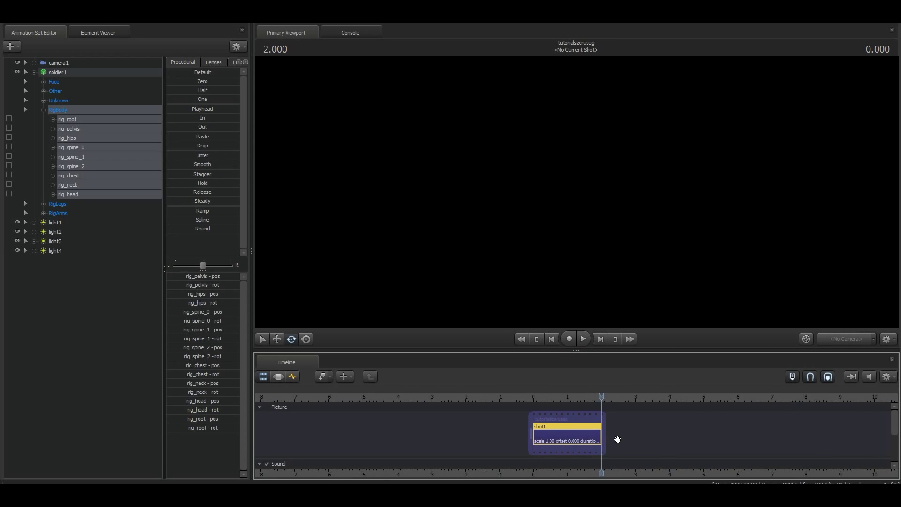
Play the trimmed shot and bring the playhead back to 0.000
left_click_drag(599, 395, 407, 412)
key("space")
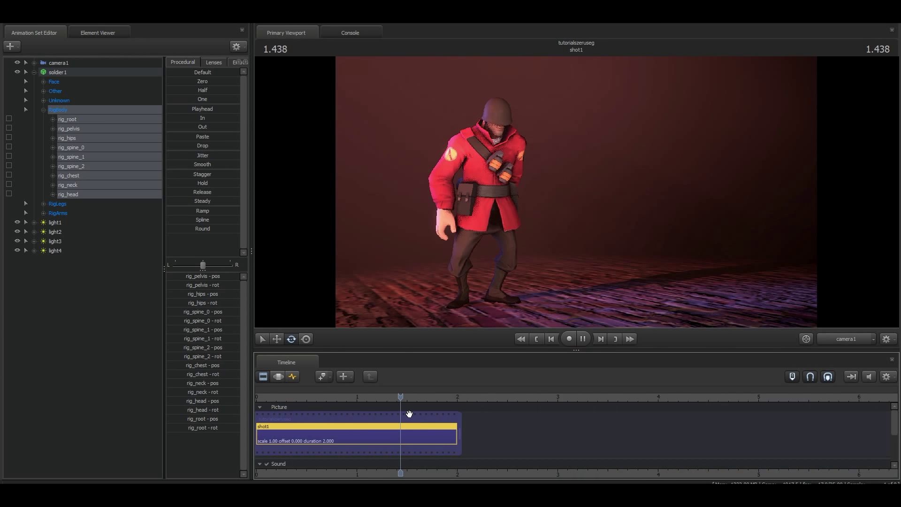
key("space")
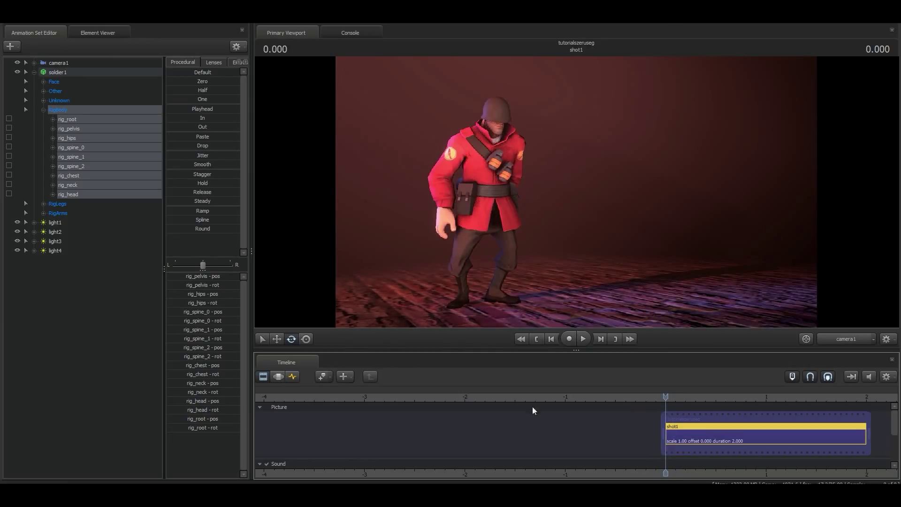
Open the Soldier's Face controls in the Graph Editor and adjust the lip sliders at the 0.800 keyframe
left_click(10, 46)
key("Escape")
left_click(55, 84)
left_click(293, 377)
scroll(657, 423, "up", 4)
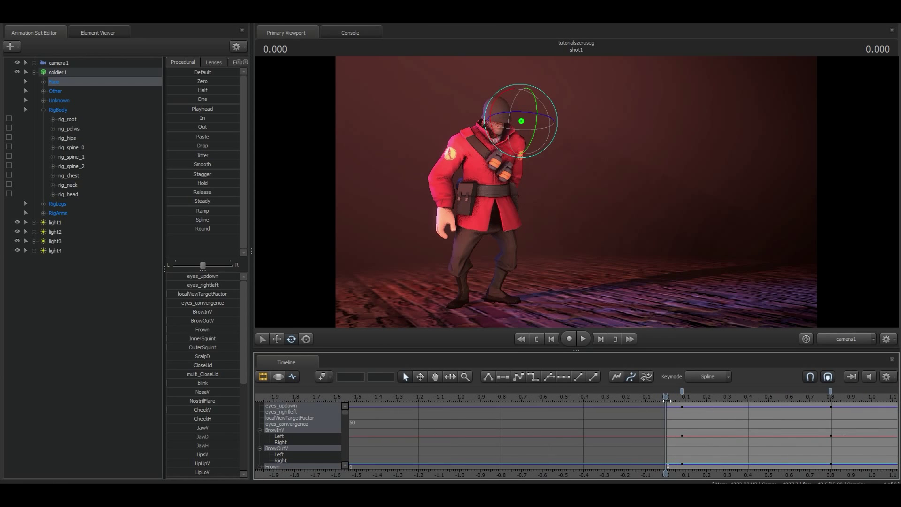
left_click_drag(667, 398, 831, 404)
scroll(826, 404, "down", 5)
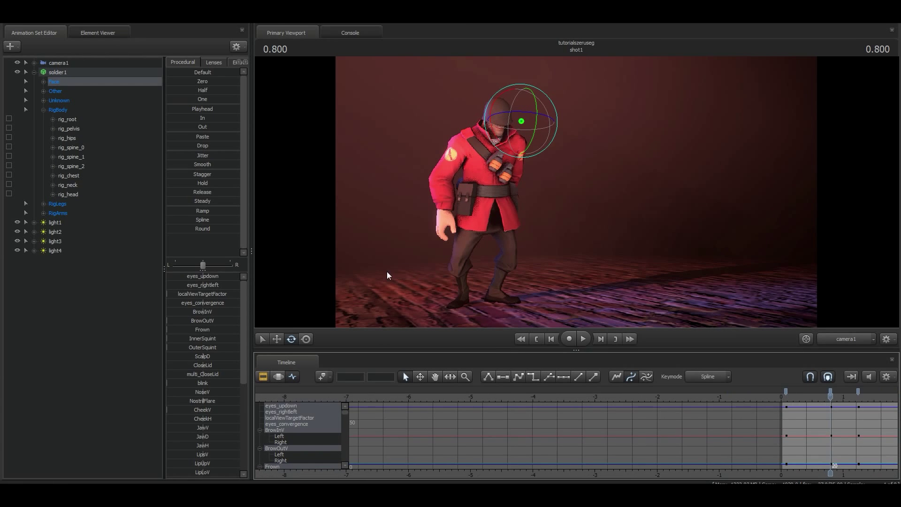
scroll(189, 395, "down", 3)
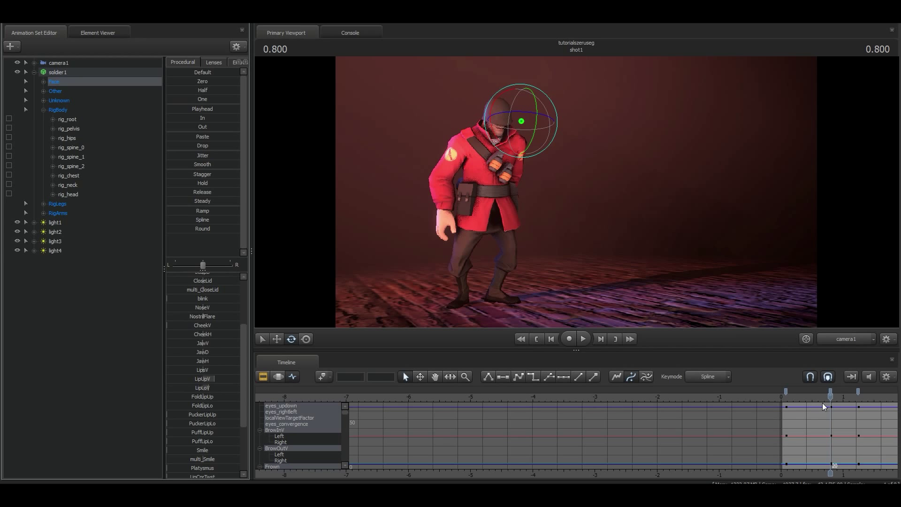
Delete the Face group's keyframe at 1.240, checking the face between 0.800 and 1.240
mouse_move(822, 403)
left_mouse_down()
mouse_move(773, 398)
mouse_move(846, 397)
left_mouse_up()
left_click(858, 390)
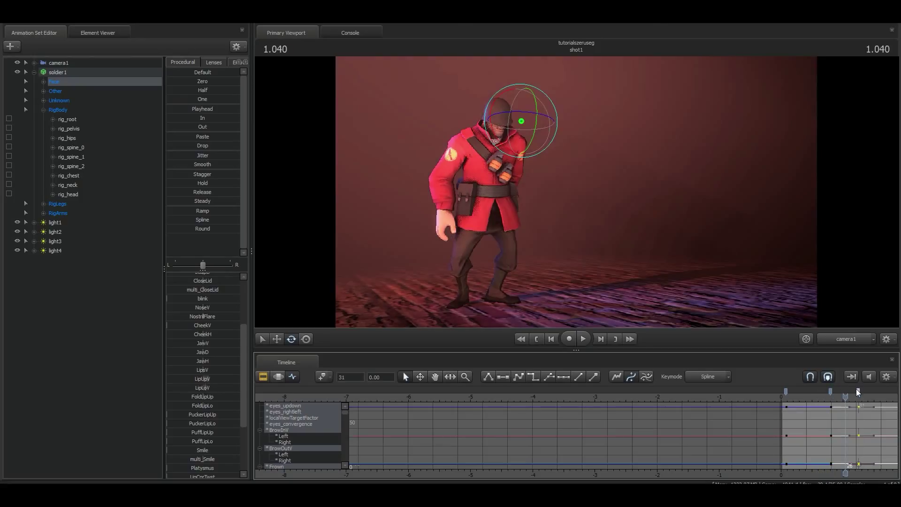
left_click(858, 396)
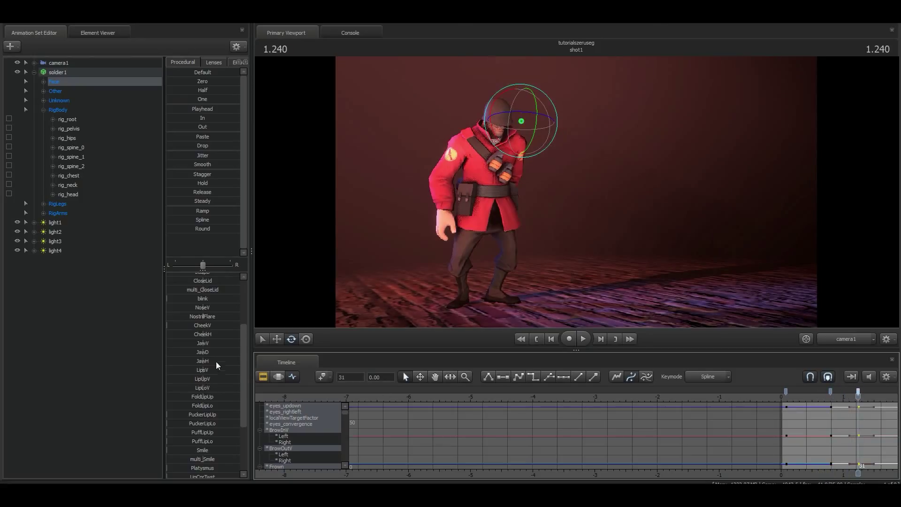
left_click(832, 388)
right_click(832, 389)
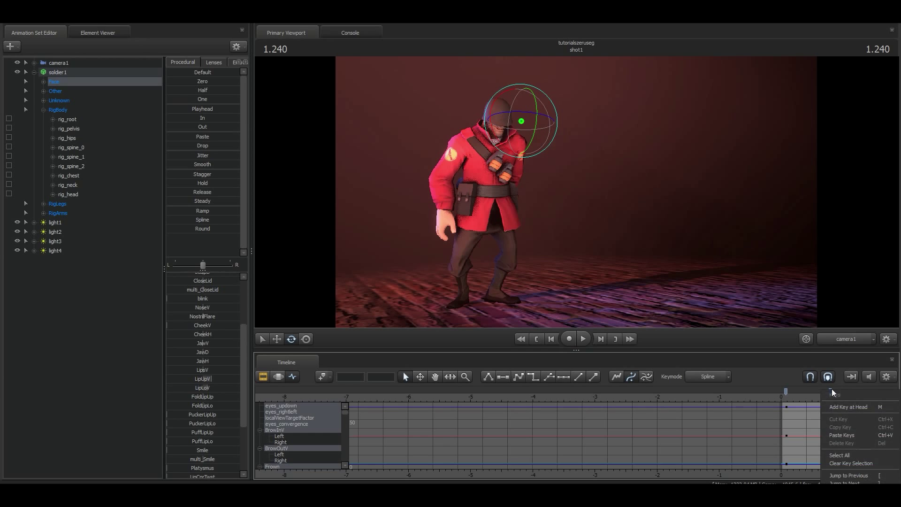
left_click(801, 396)
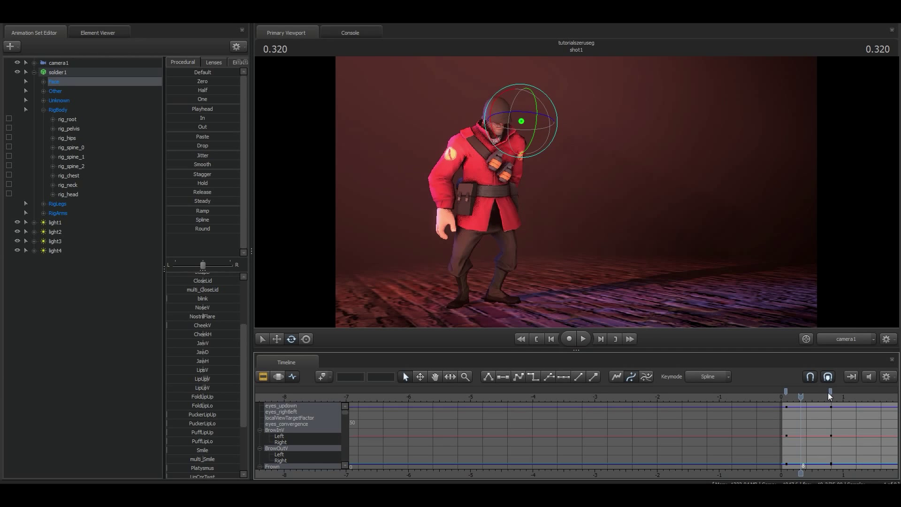
Copy the Face keyframe at 0.800 and paste it at 1.280
right_click(830, 391)
left_click(834, 438)
left_click_drag(801, 396, 861, 392)
left_click(861, 391)
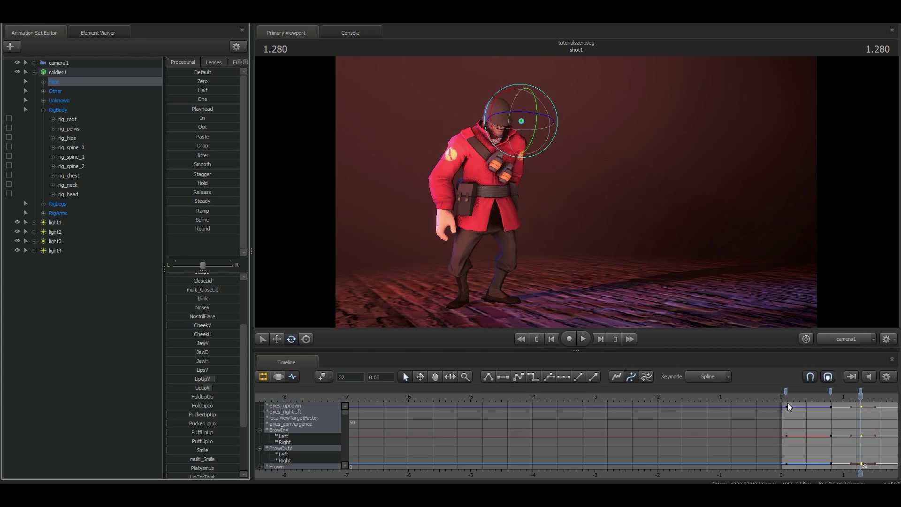
Play the face animation, and scrub the shot to 0.440 in the Clip Editor
key("space")
scroll(836, 418, "down", 5)
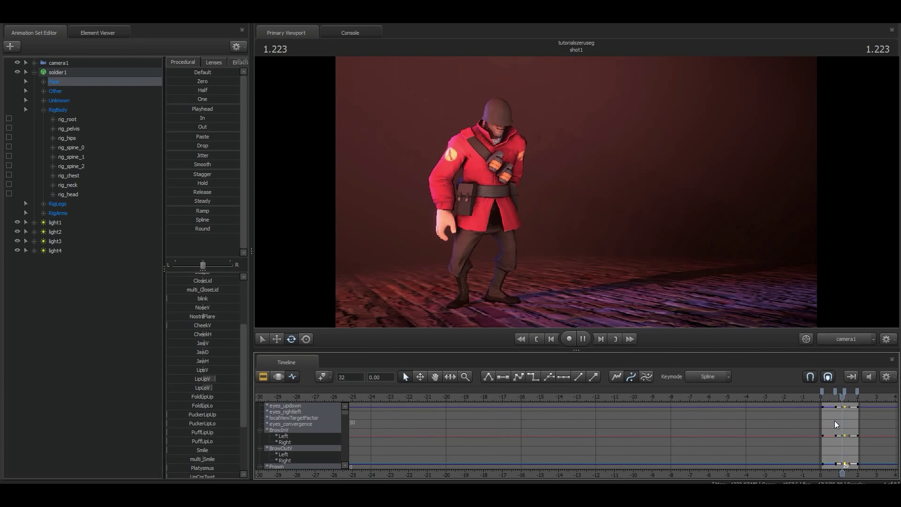
left_click_drag(826, 397, 827, 397)
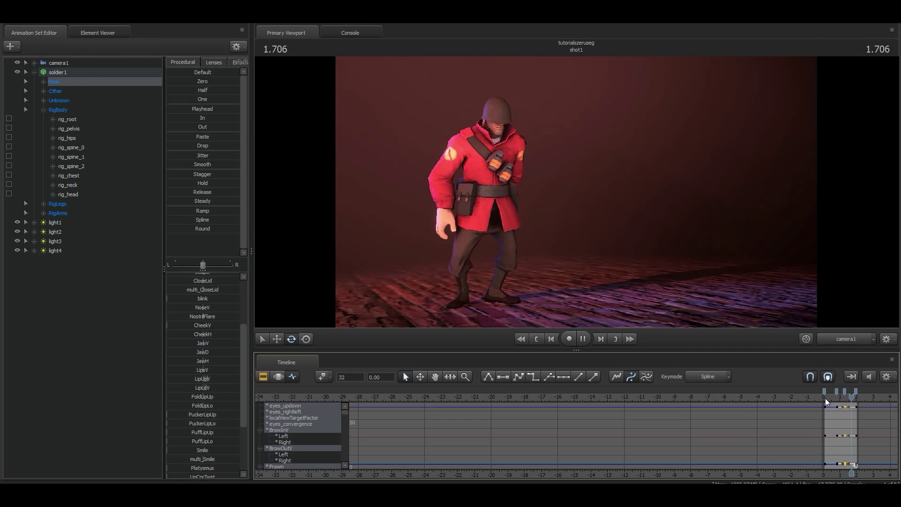
left_click(261, 376)
left_click_drag(857, 398, 830, 408)
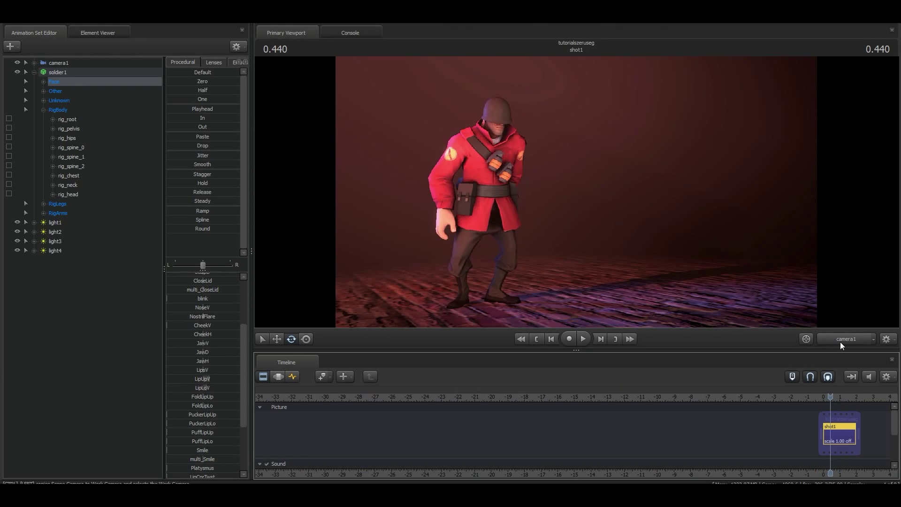
Switch the viewport to the Work Camera and fly in close to the Soldier's feet
left_click(840, 341)
left_click_drag(697, 235, 693, 122)
key("s")
key("s")
left_click_drag(424, 141, 425, 191)
key("w")
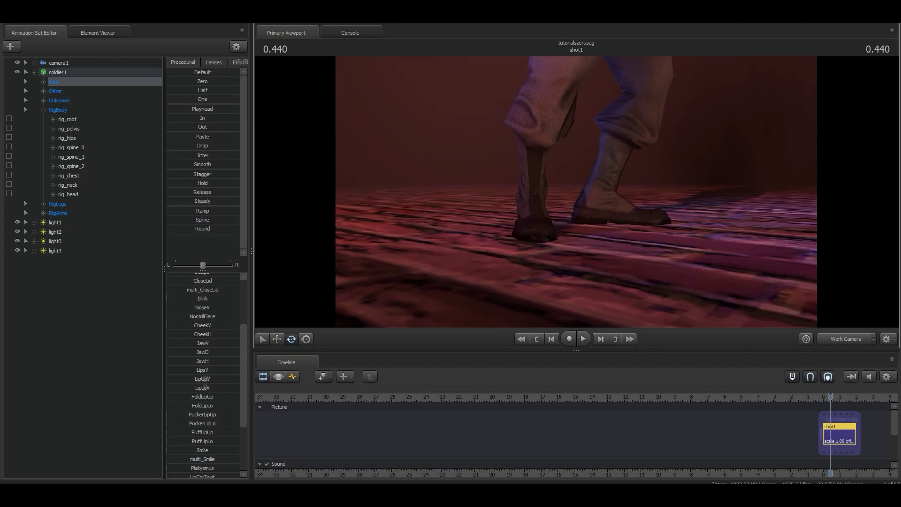
key("d")
left_click_drag(585, 203, 554, 239)
key("w")
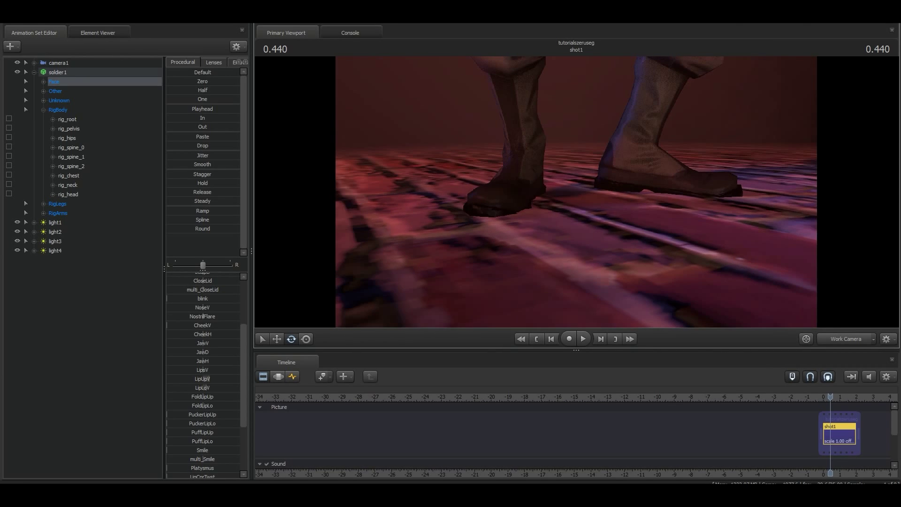
With the playhead at 0.000, select rig_foot_L and rig_foot_R and show their curves in the Graph Editor
mouse_move(828, 399)
left_mouse_down()
mouse_move(860, 397)
mouse_move(813, 398)
mouse_move(824, 398)
left_mouse_up()
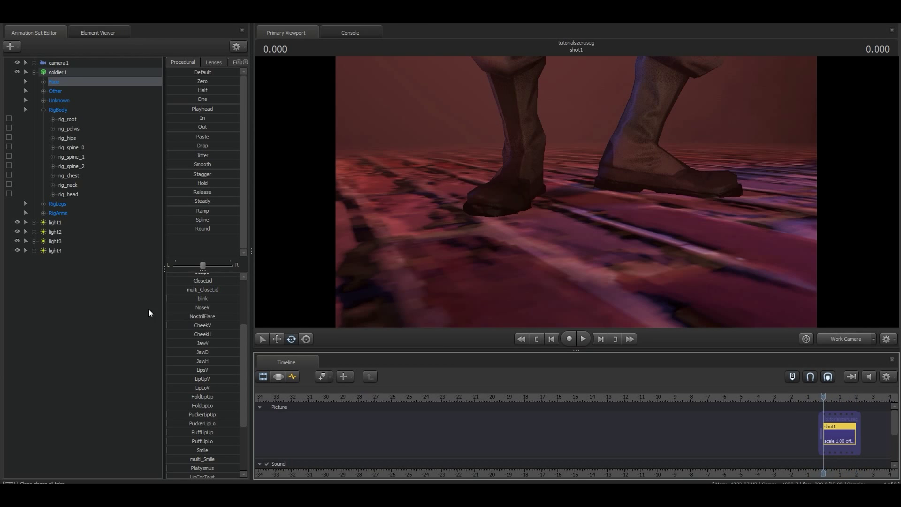
left_click(52, 205)
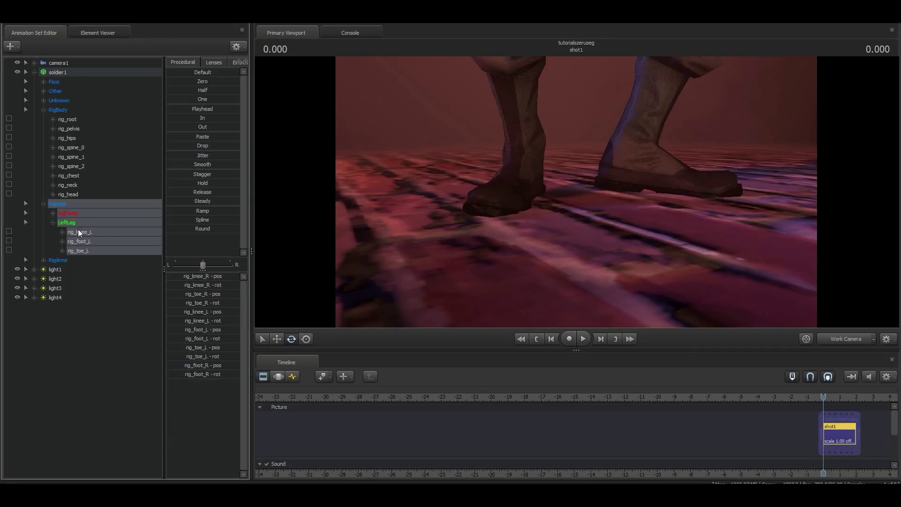
left_click(77, 241)
left_click(53, 213)
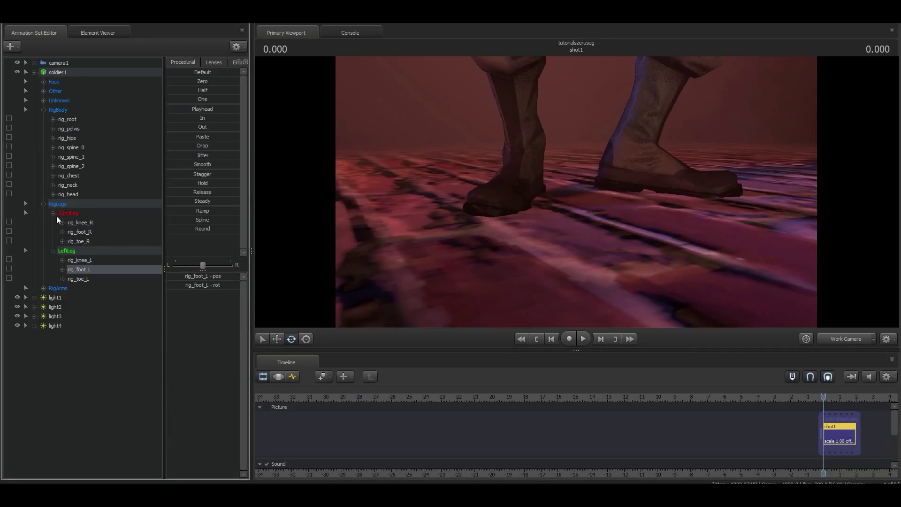
left_click(81, 233, "ctrl")
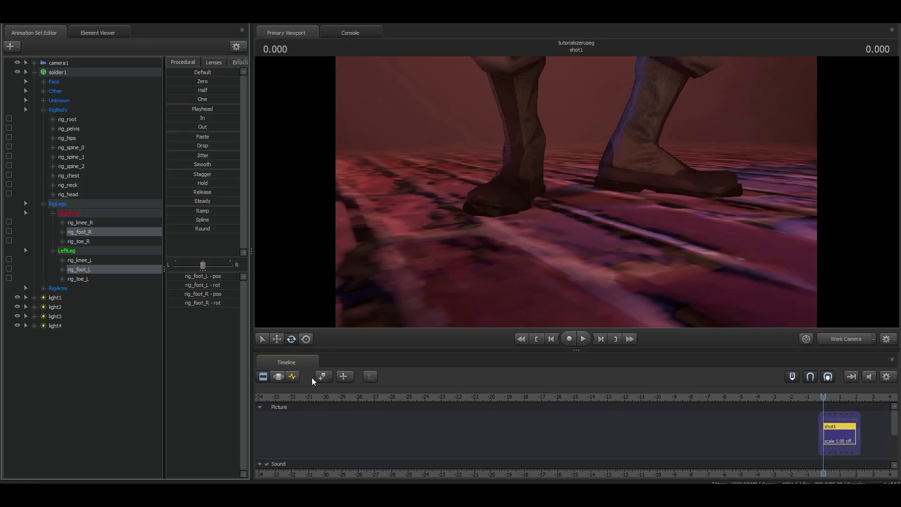
left_click(293, 377)
scroll(837, 416, "up", 4)
scroll(873, 400, "down", 2)
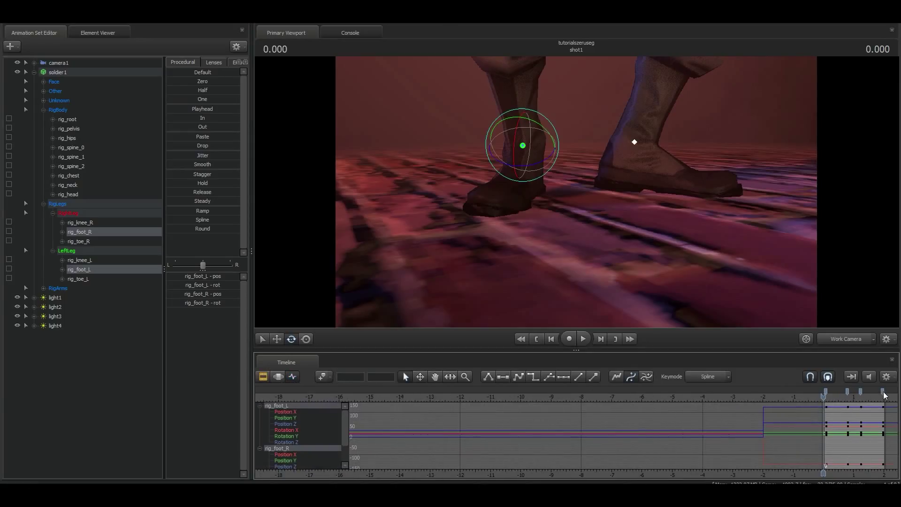
Delete the two middle keyframes of both feet, keeping only the first and last ones
left_click(884, 396)
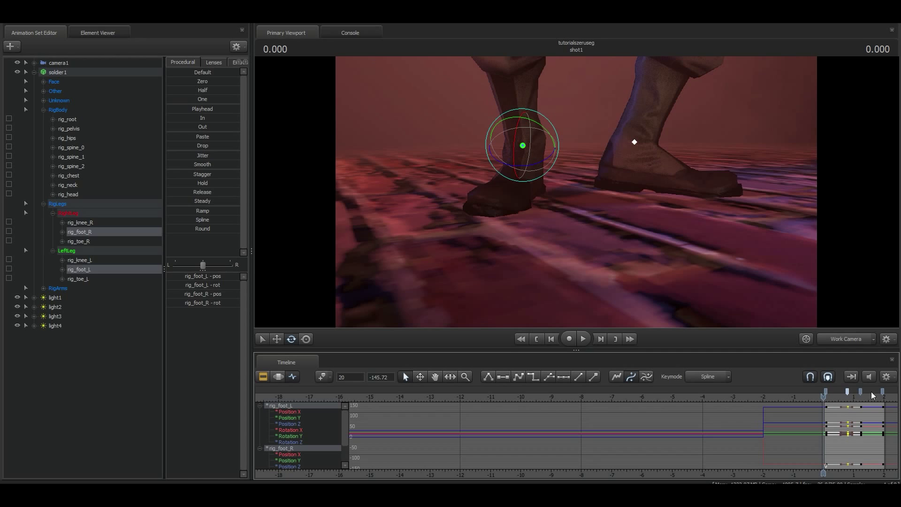
key("Delete")
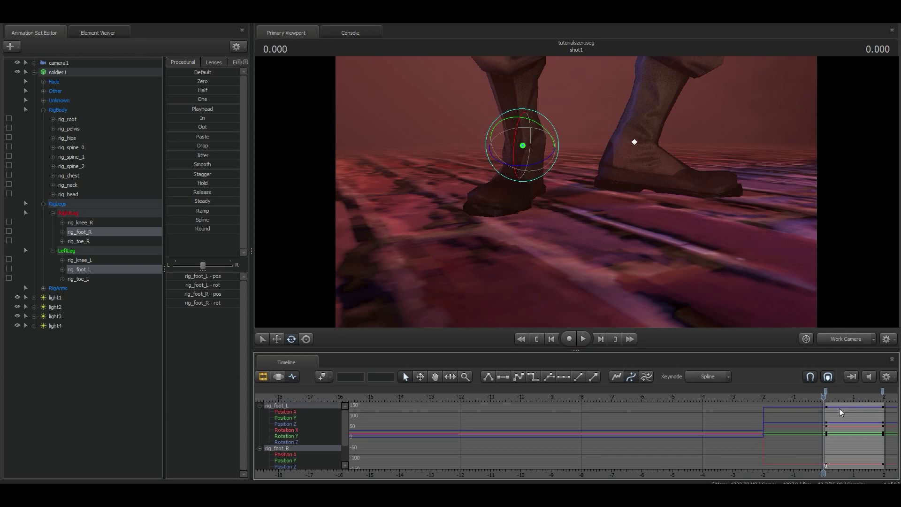
Scrub the feet's motion, play it through camera1, and return to the Clip Editor
mouse_move(825, 398)
left_mouse_down()
mouse_move(880, 396)
mouse_move(828, 397)
left_mouse_up()
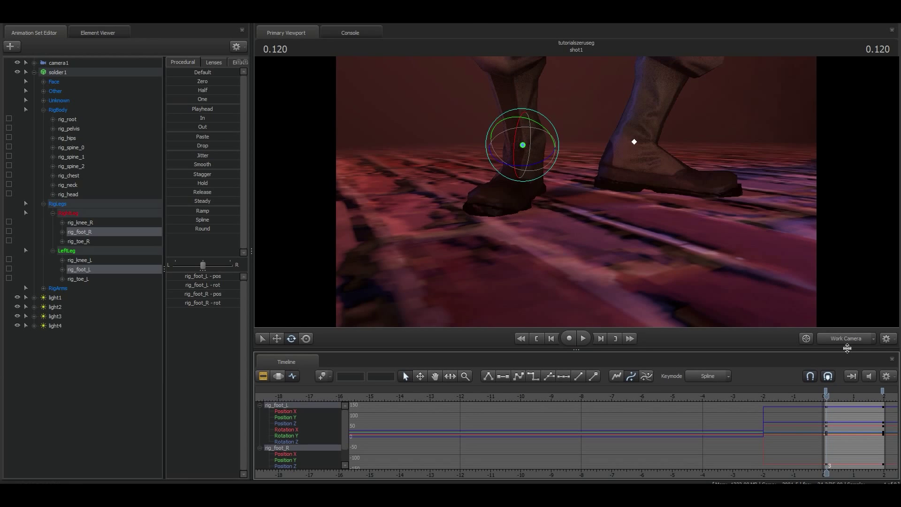
left_click(847, 343)
key("space")
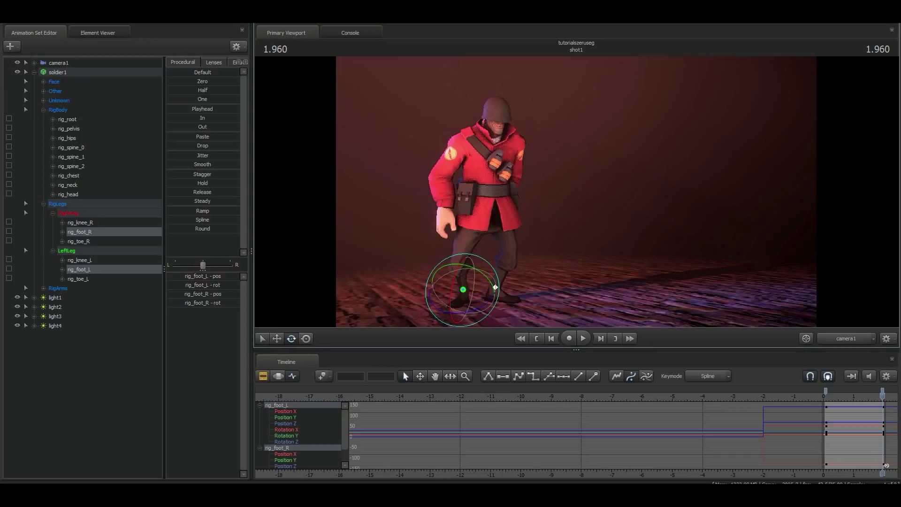
left_click(11, 18)
left_click(24, 44)
key("F2")
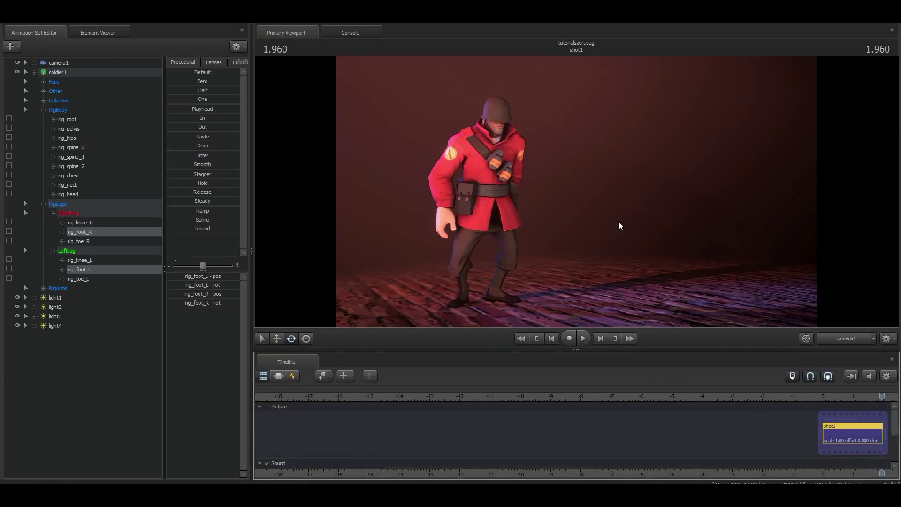